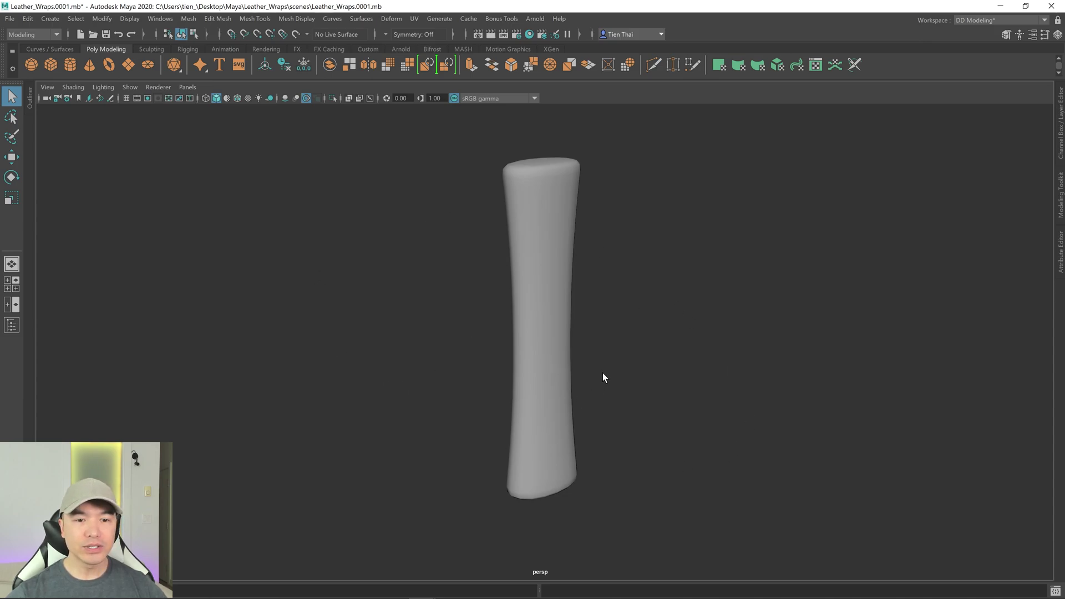
- Create a polygon helix primitive around the handle
scroll(590, 368, down, 1)
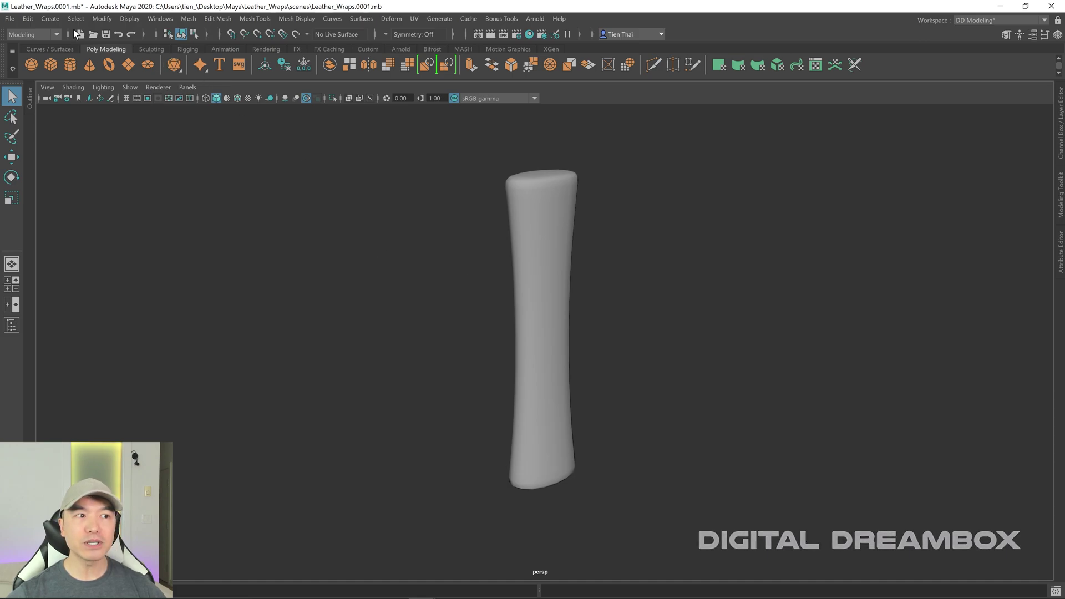
click(51, 19)
mouse_move(92, 70)
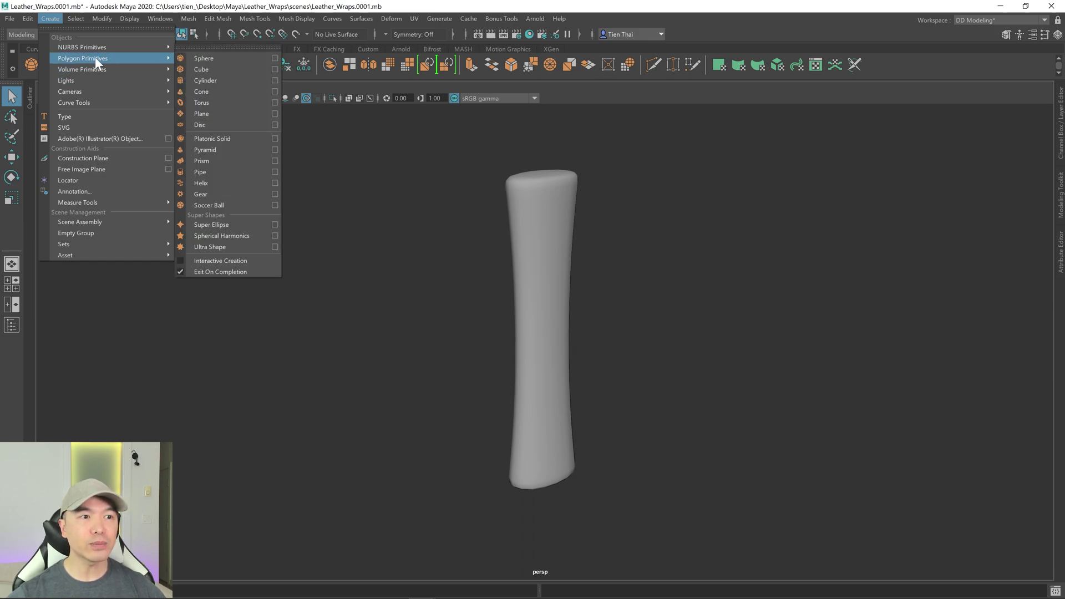
click(208, 184)
alt+drag(729, 388, 695, 390)
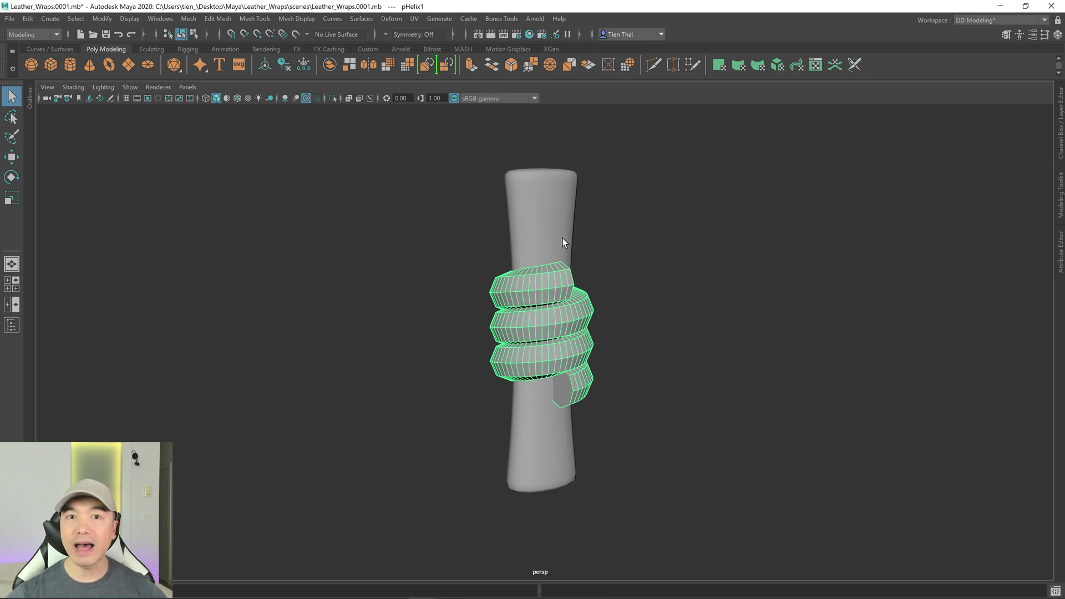
- Set the helix's number of coils to 4 in its construction history
click(1060, 261)
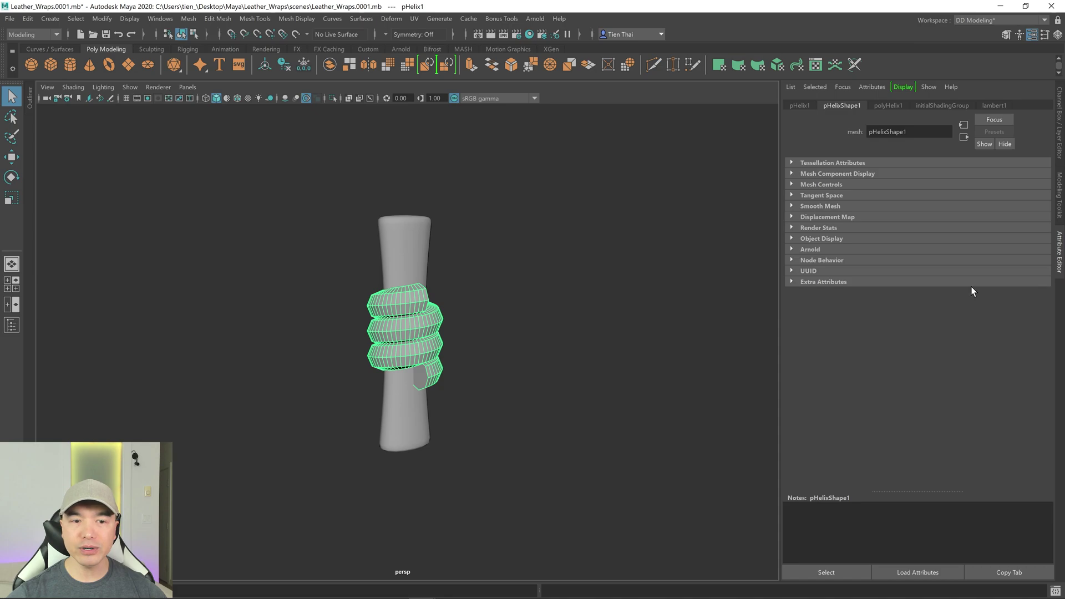
click(886, 105)
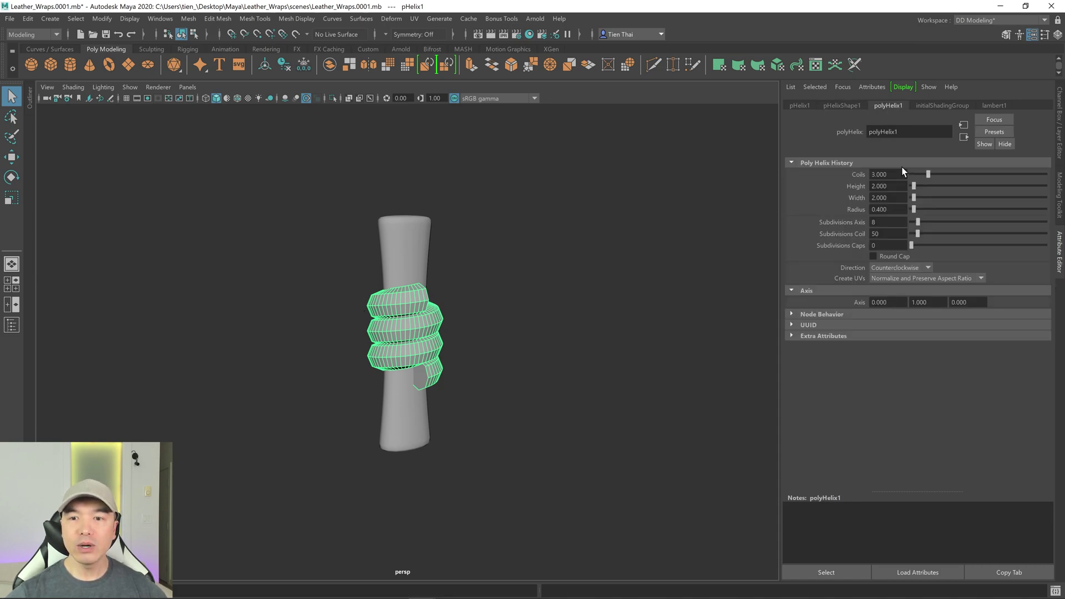
alt+right_drag(542, 301, 663, 298)
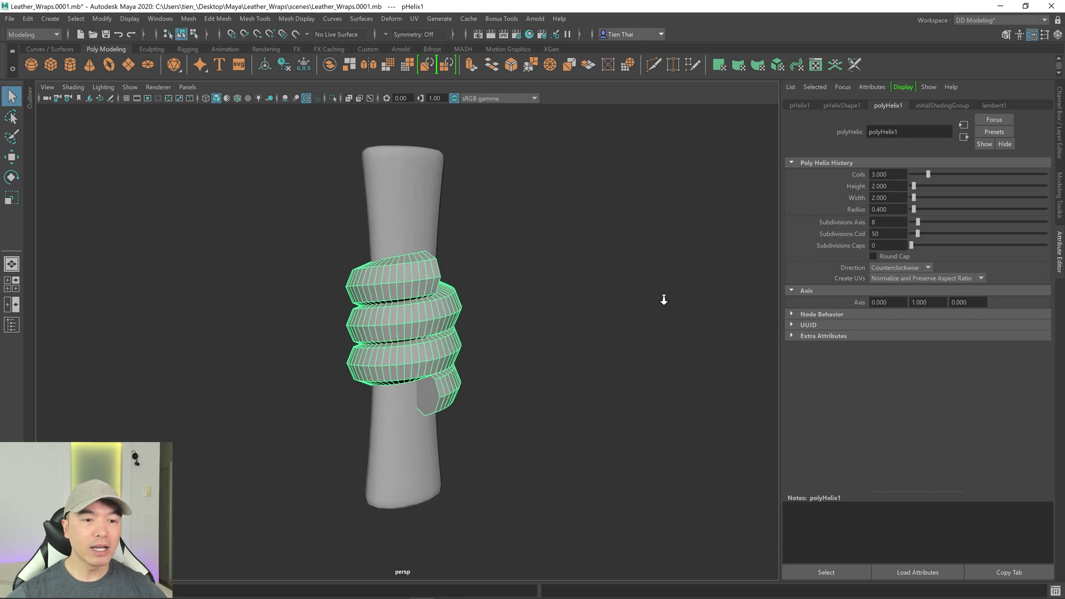
click(887, 175)
text(4)
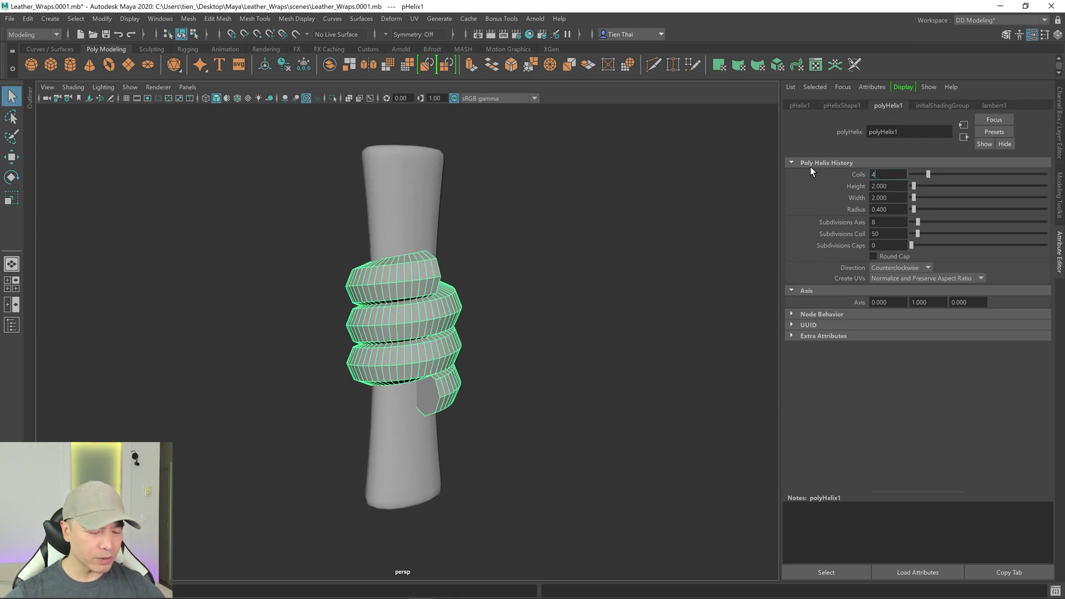
key(Return)
alt+drag(463, 312, 447, 311)
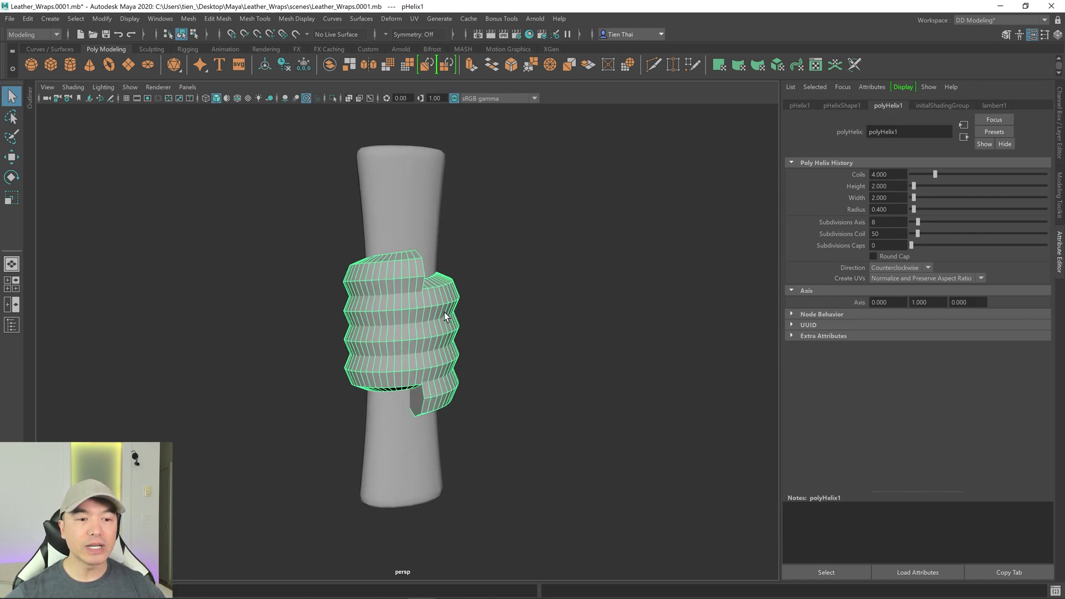
- Reduce the helix's coil subdivisions to 10
click(887, 233)
text(10)
key(Return)
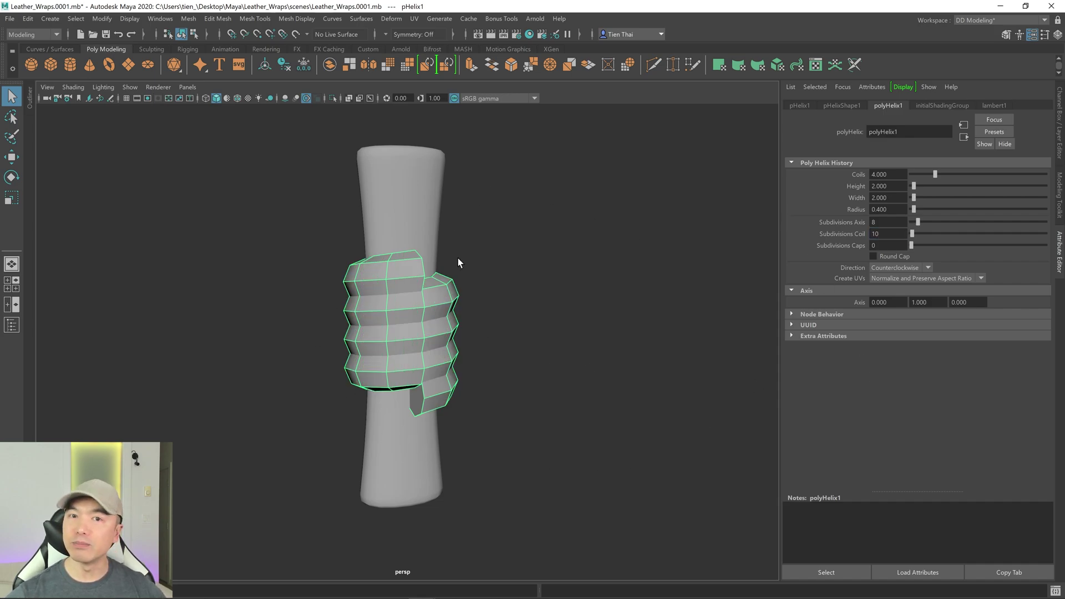
alt+drag(542, 323, 468, 327)
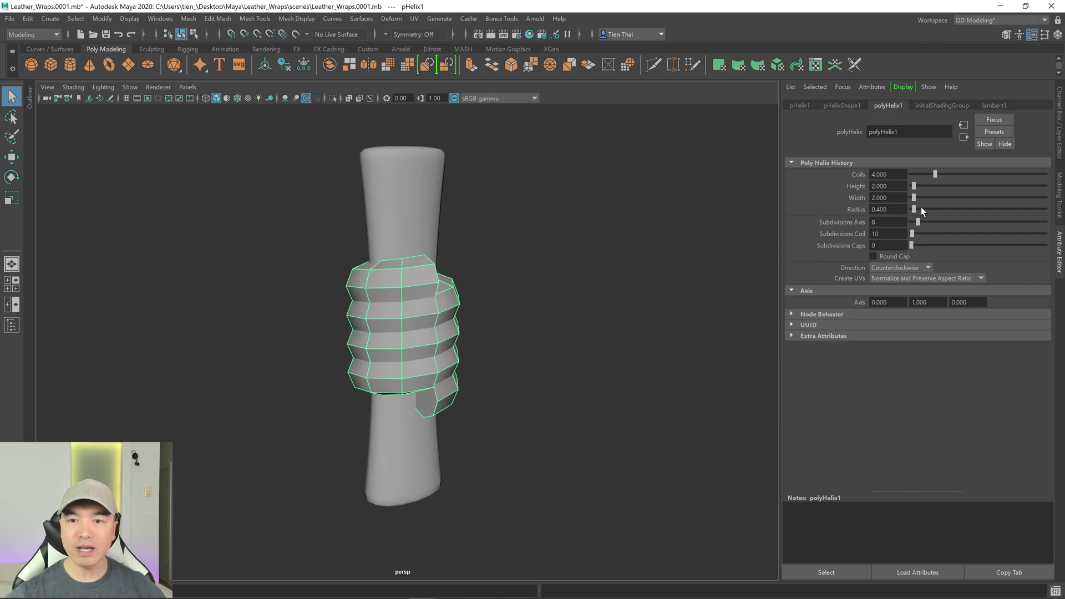
- Increase the helix's height to about 3.54 so its coils spread along the handle
drag(915, 184, 916, 184)
alt+drag(555, 275, 609, 293)
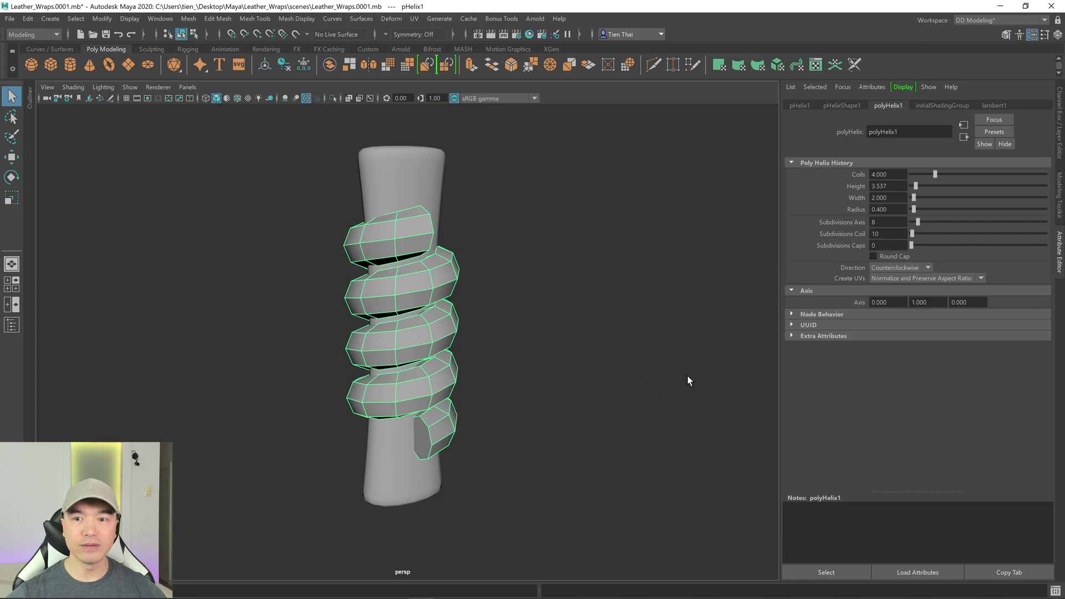
click(1059, 253)
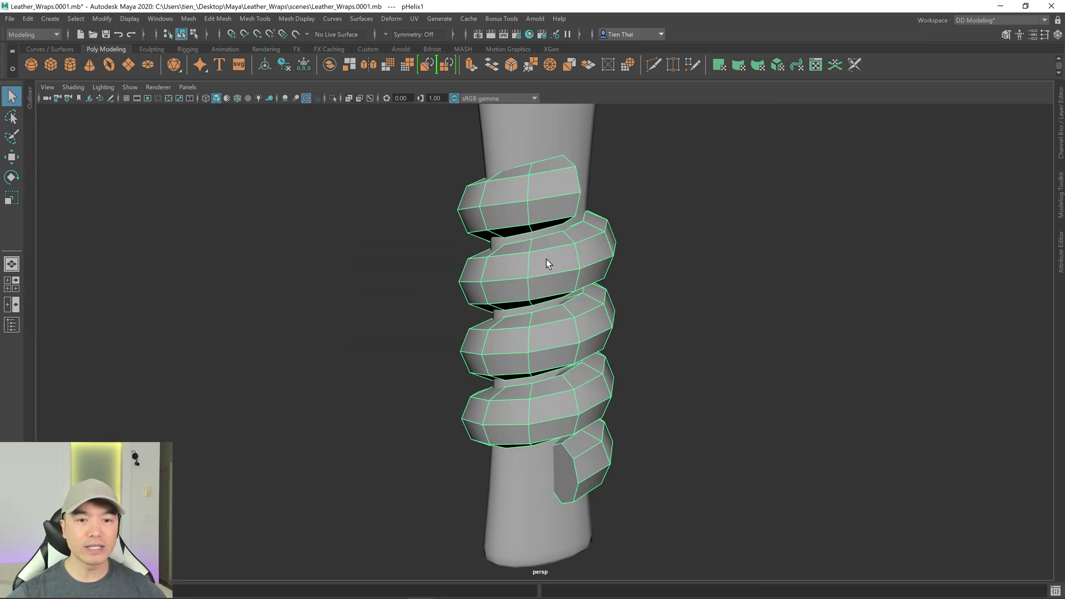
- Select the outer spiral edge loop running along the helix and convert those polygon edges to a curve
right_drag(806, 258, 807, 224)
double_click(545, 201)
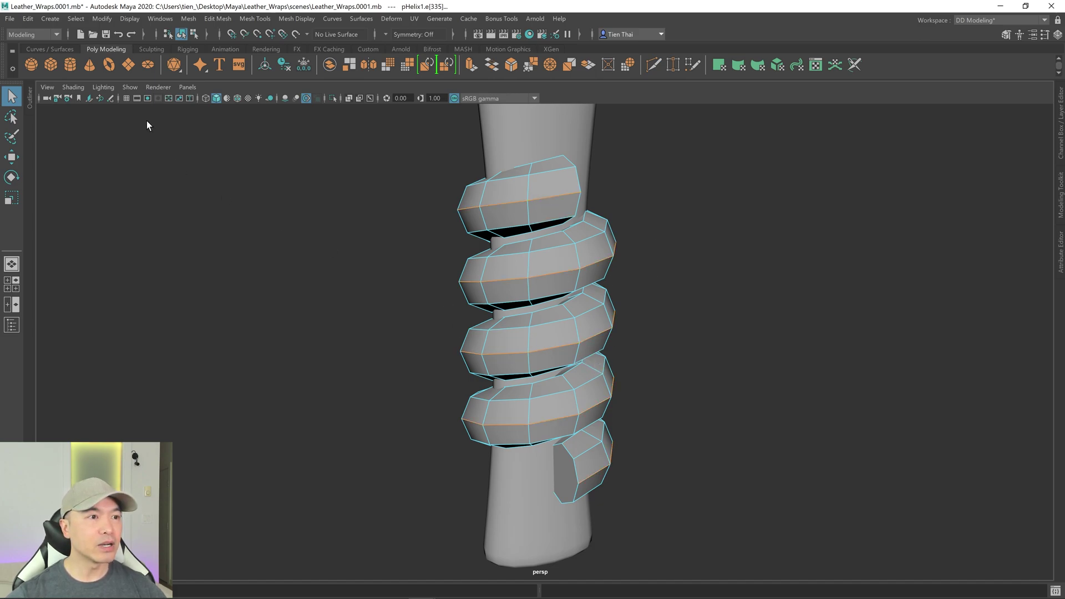
click(101, 19)
mouse_move(152, 291)
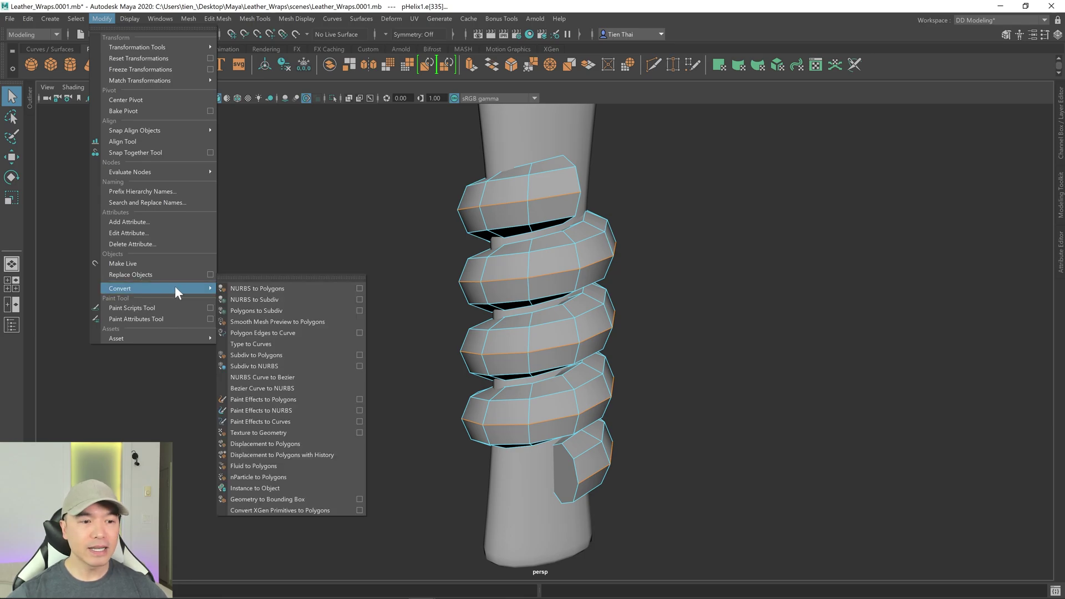
click(268, 332)
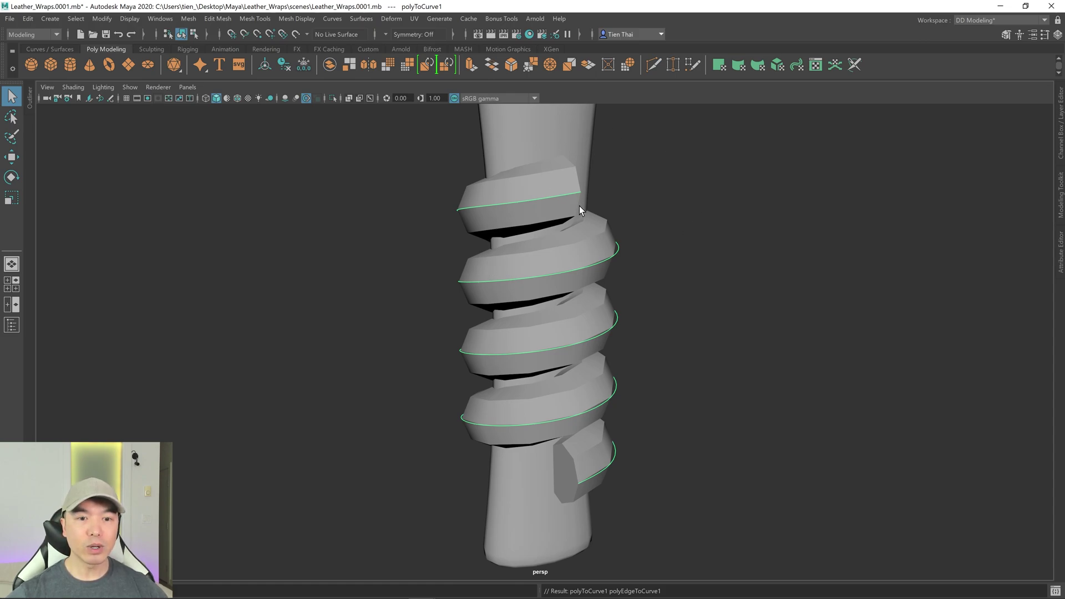
- Delete the polygon helix mesh, keeping only the spiral curve around the handle
click(605, 224)
key(Delete)
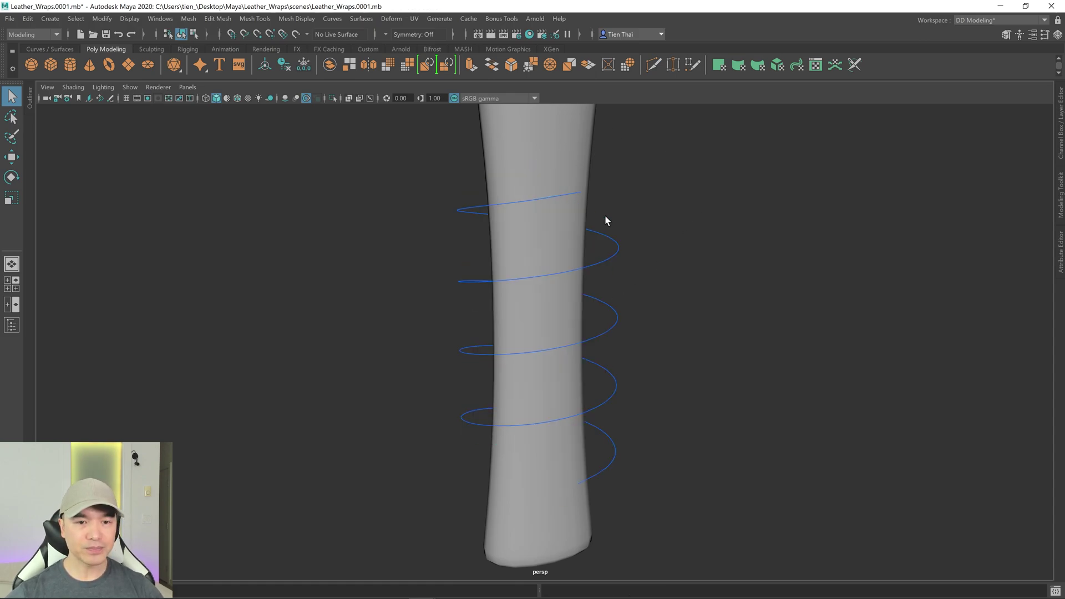
mouse_move(638, 291)
alt+mouse_down()
mouse_move(663, 320)
mouse_move(632, 291)
alt+mouse_up()
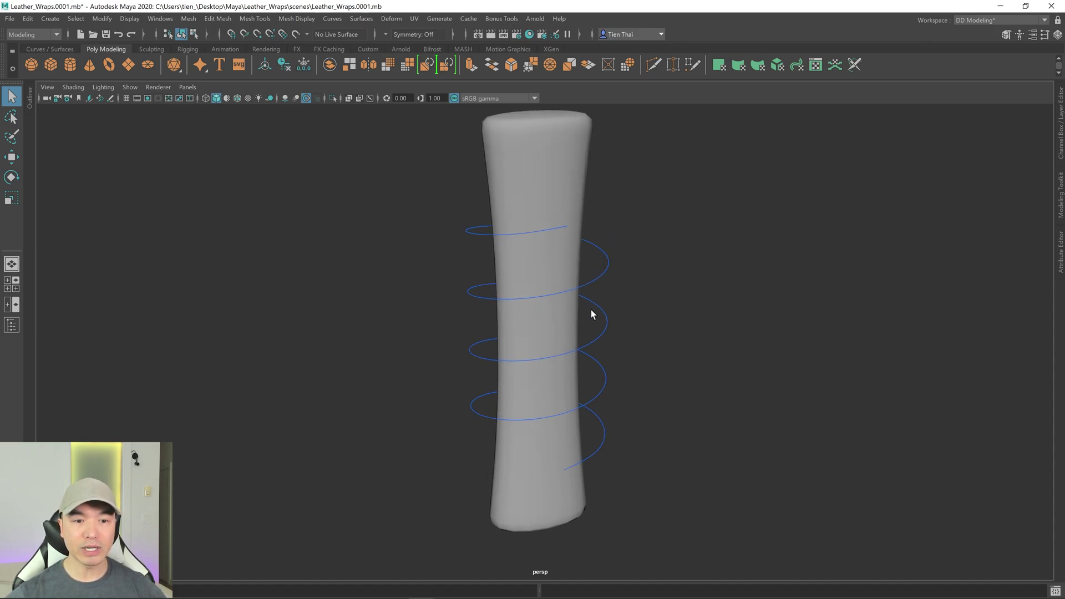
- Duplicate the spiral curve and move the copy slightly down along the handle
click(602, 259)
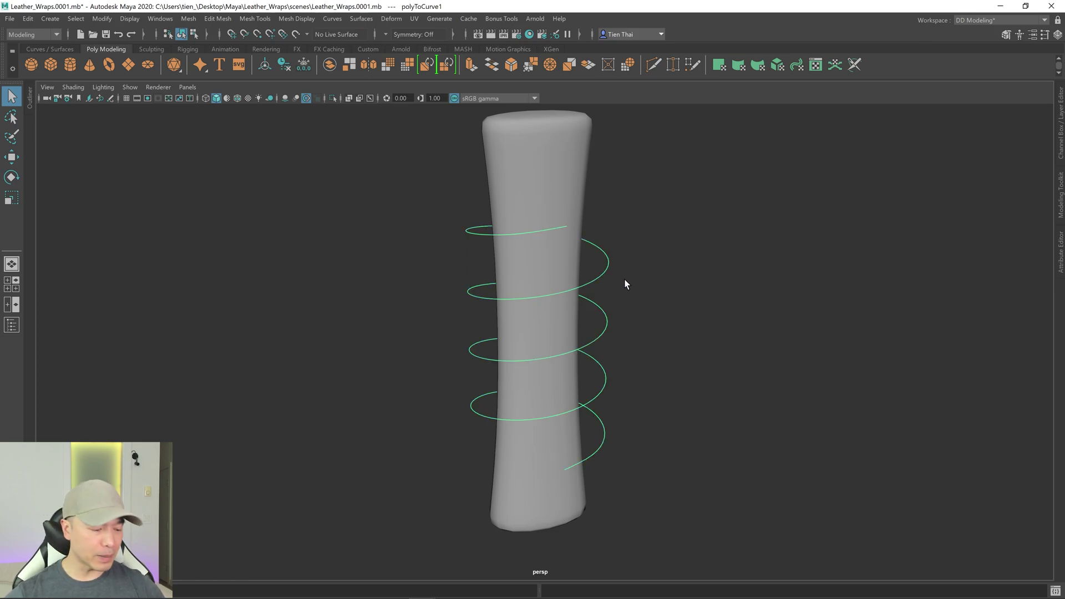
key(g)
key(w)
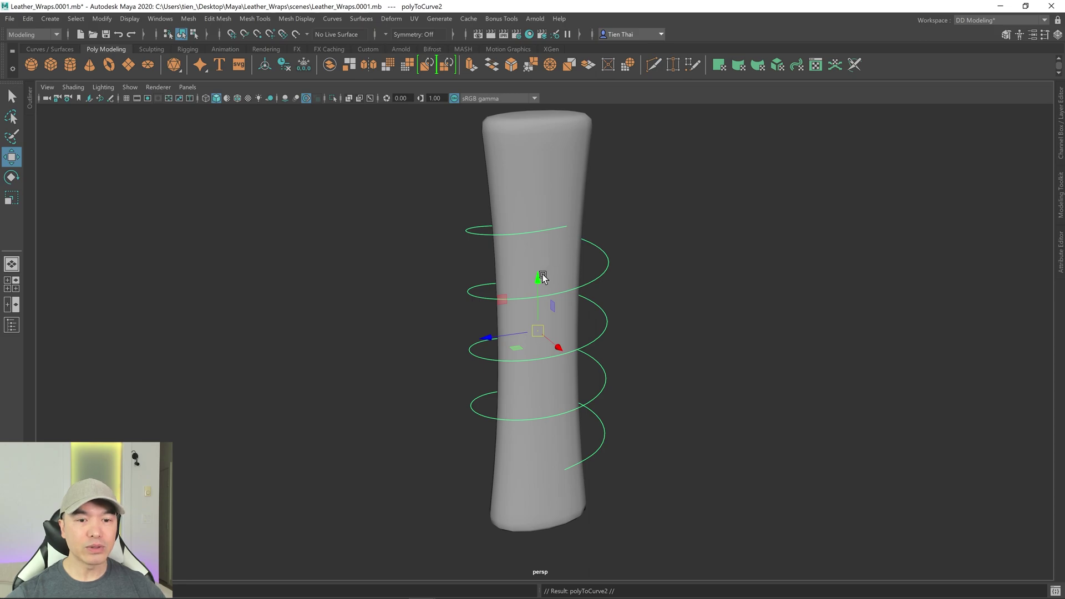
drag(537, 277, 536, 298)
- Select both spiral curves and loft a ribbon surface between them
drag(414, 211, 480, 266)
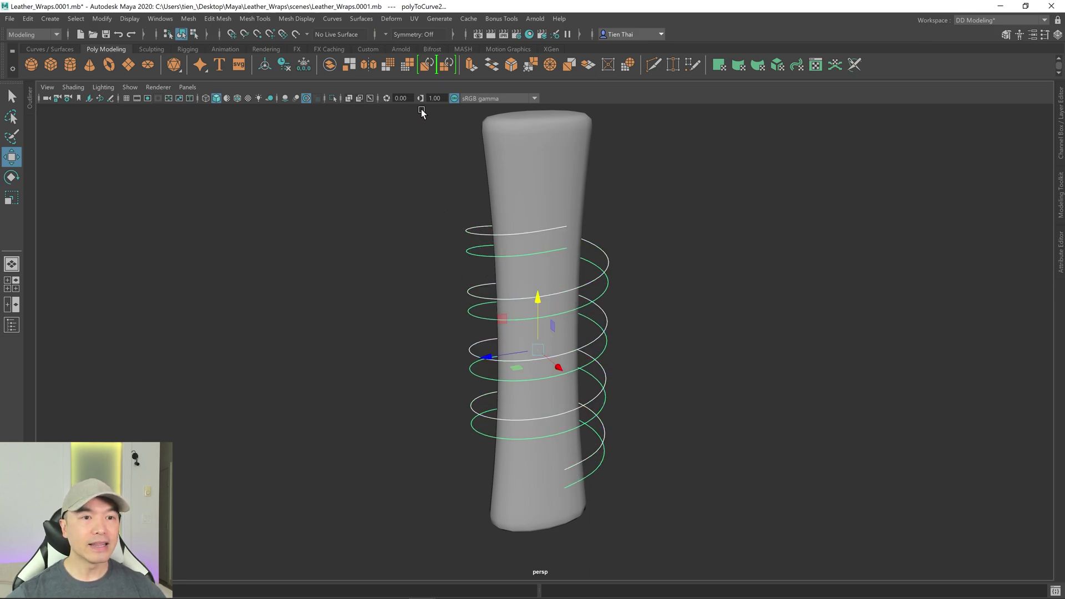
click(45, 50)
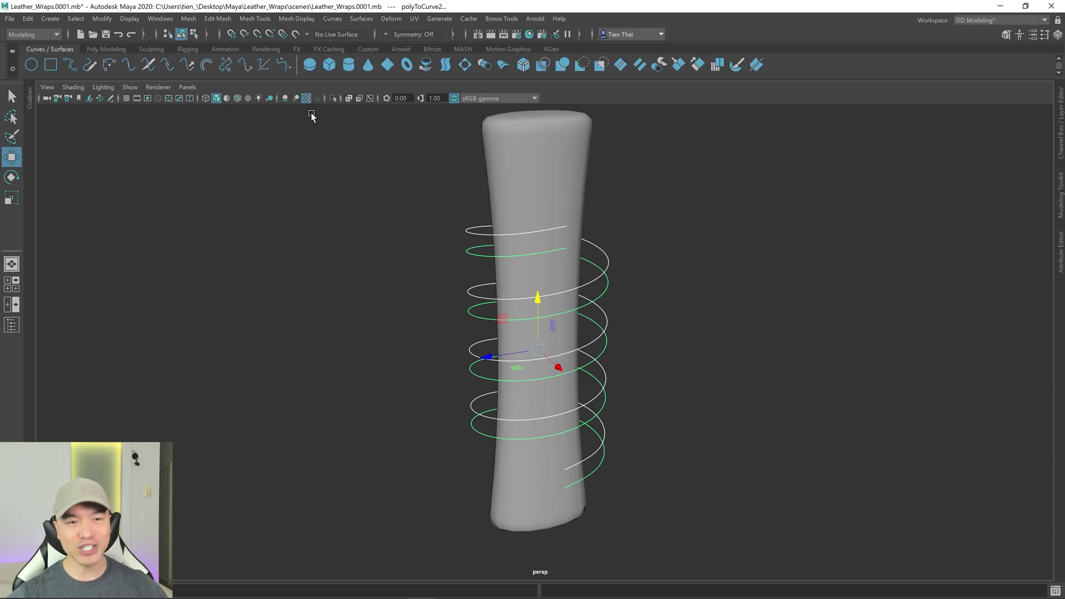
click(447, 69)
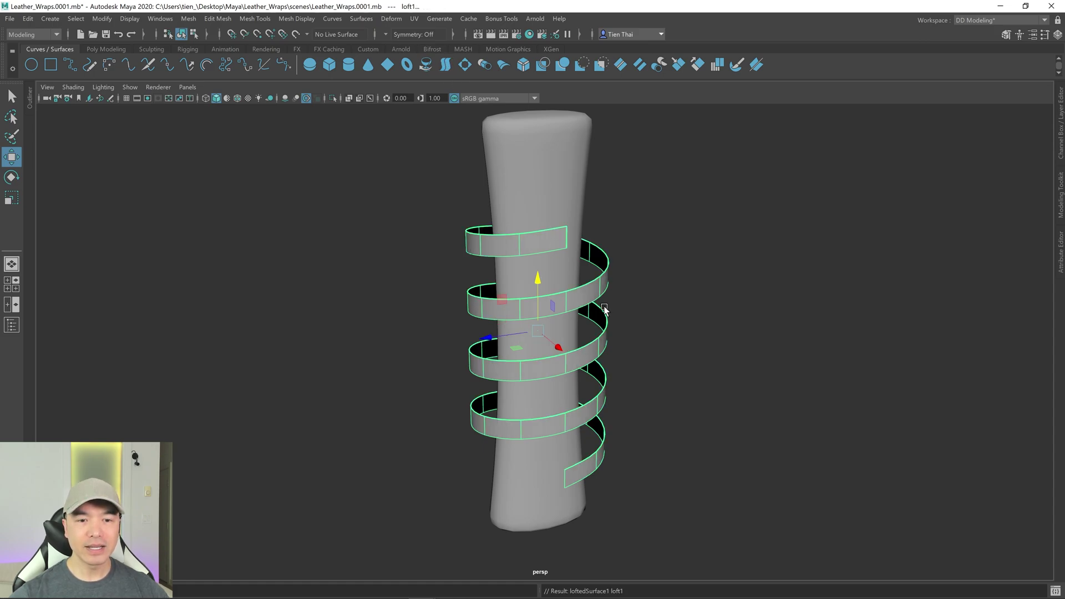
key(f)
alt+drag(671, 307, 624, 233)
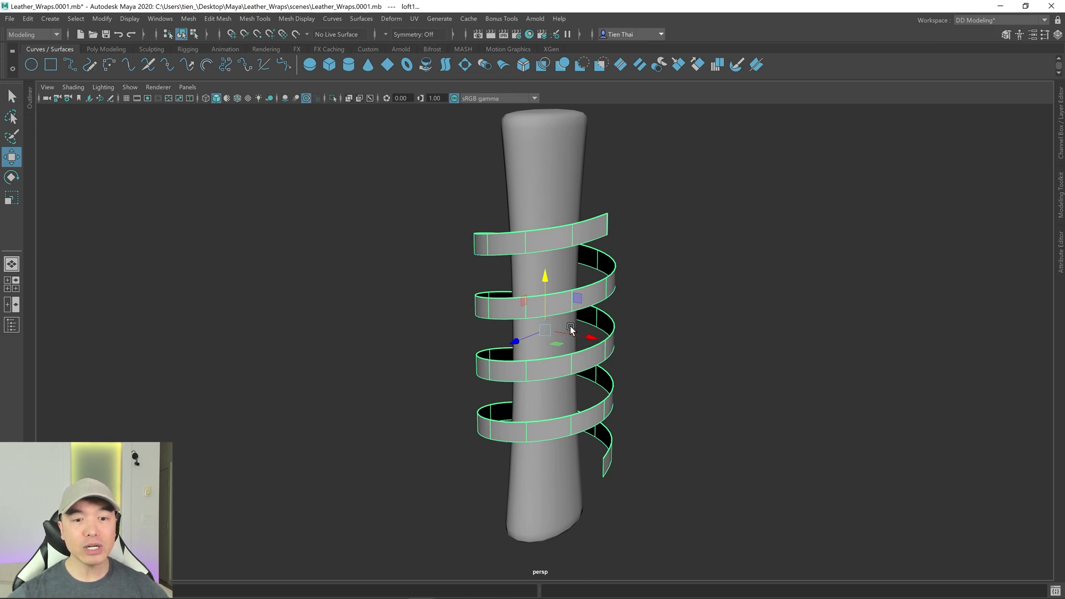
alt+drag(592, 349, 526, 217)
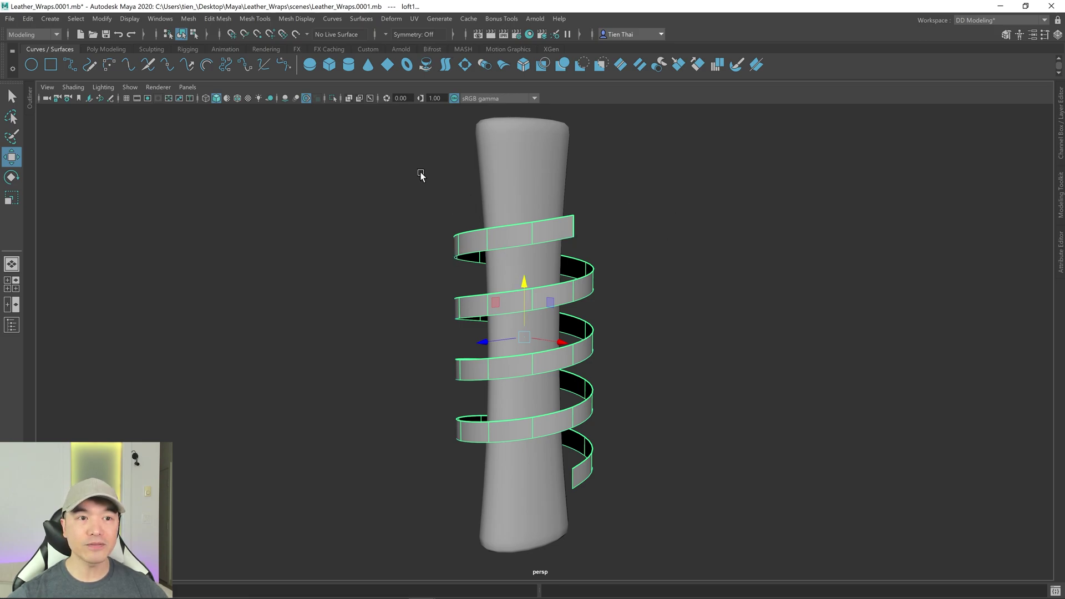
- Try reversing the lofted ribbon's surface direction and undo the reversal
click(361, 19)
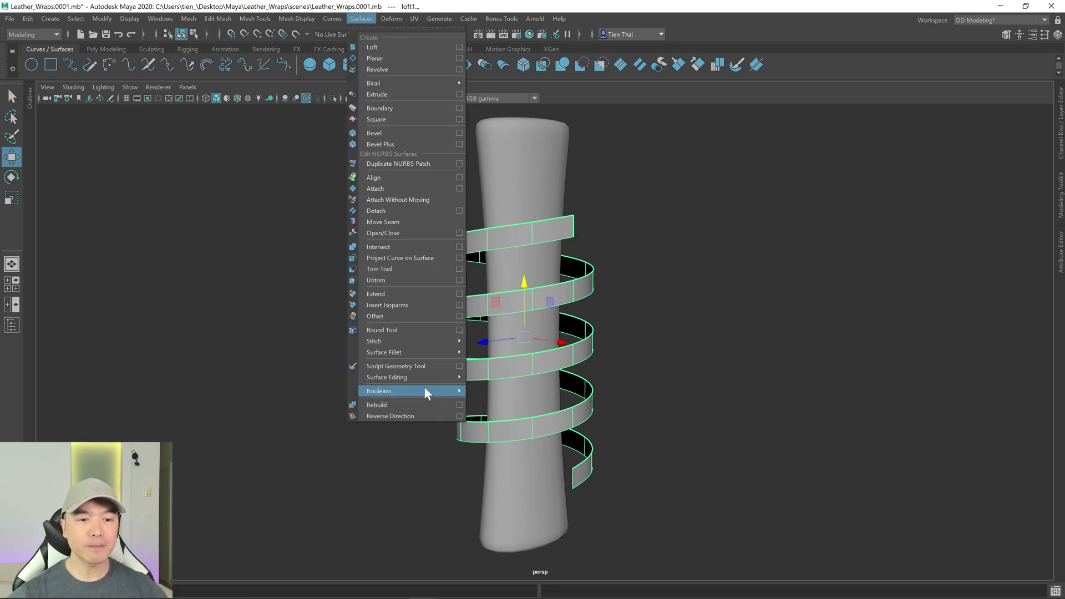
click(383, 414)
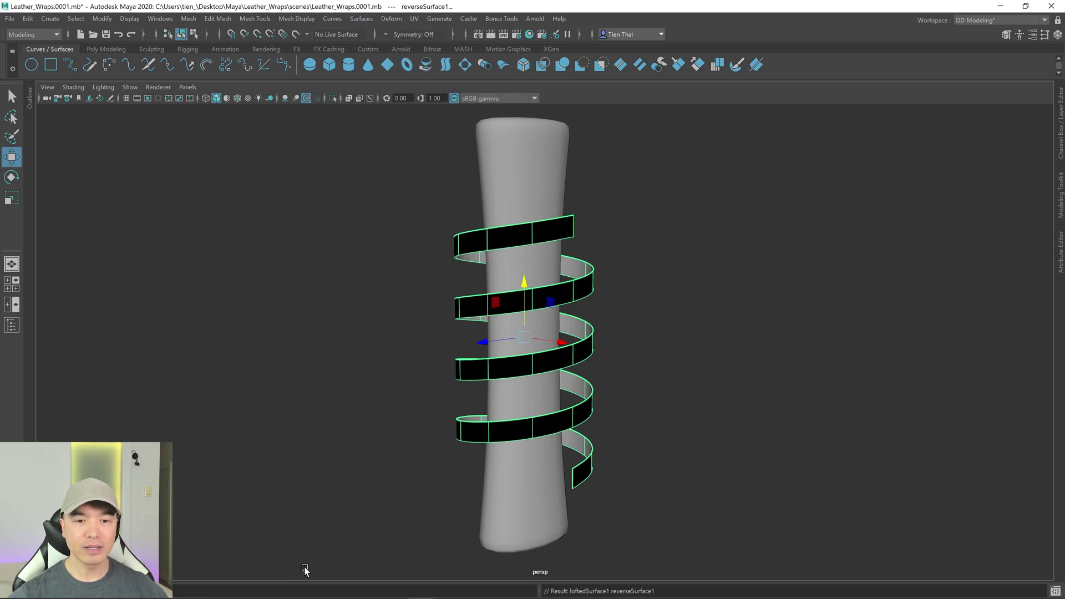
key(ctrl+z)
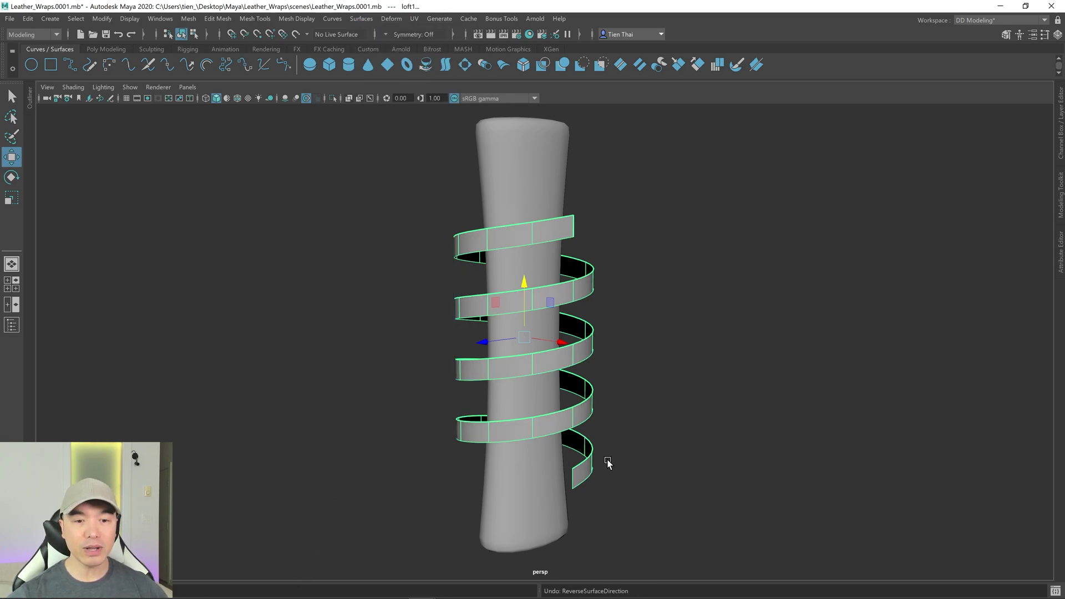
- Select the lower spiral curve, polyToCurve2, in the Outliner and move it down until the ribbon's coils overlap slightly
alt+drag(661, 339, 455, 282)
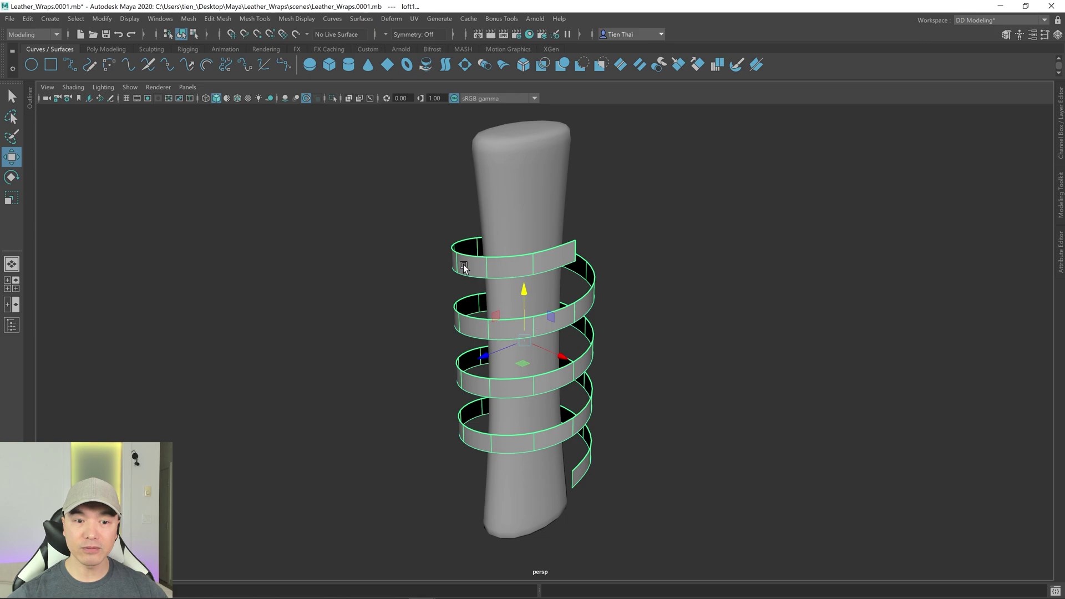
alt+drag(487, 373, 530, 367)
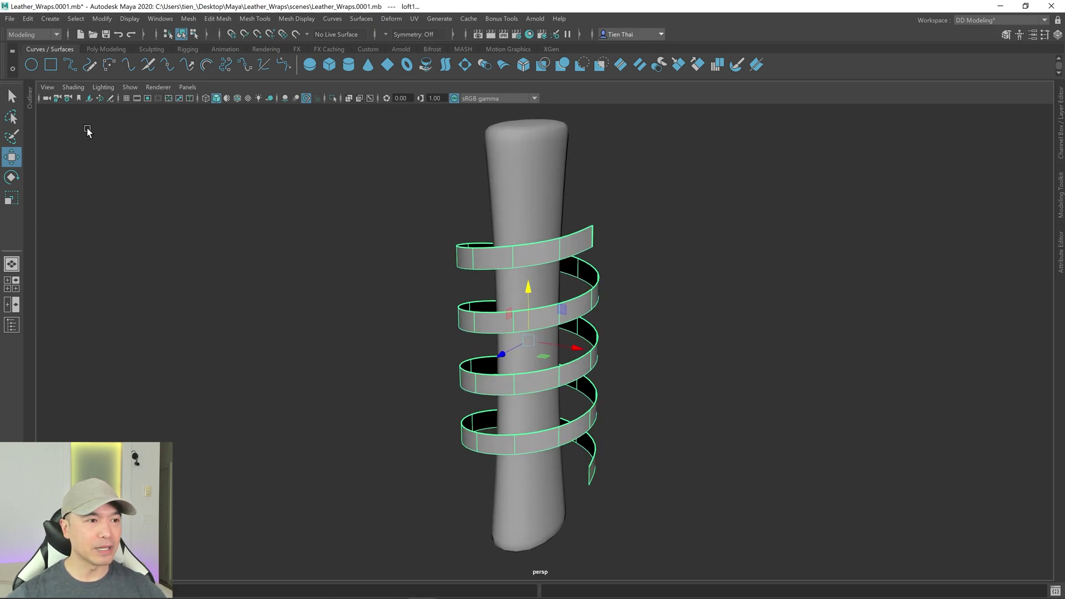
click(31, 99)
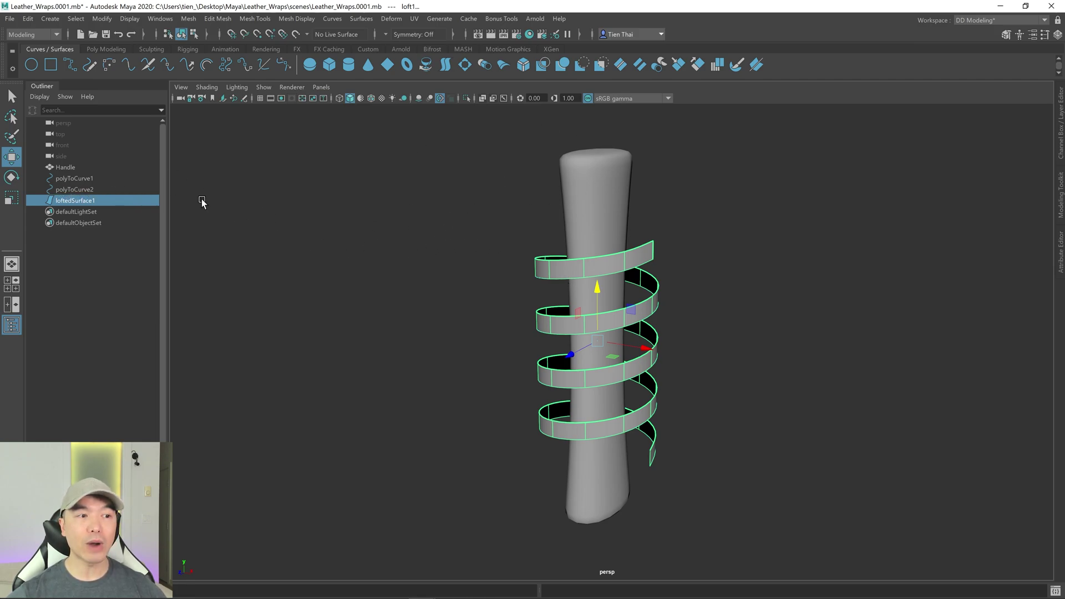
scroll(644, 305, up, 2)
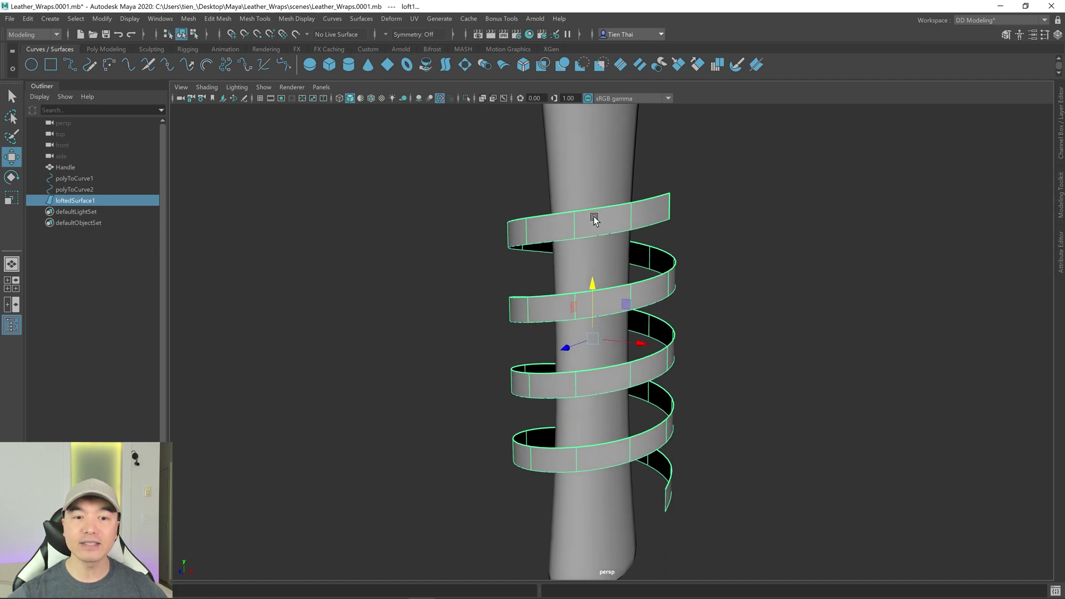
click(86, 190)
drag(590, 306, 623, 254)
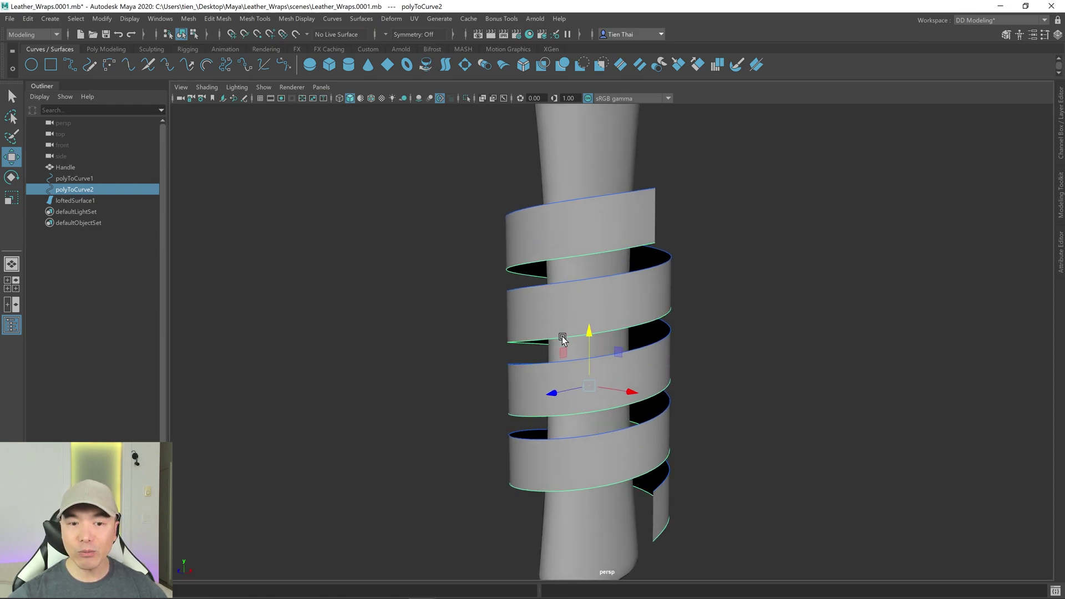
alt+drag(561, 335, 599, 331)
alt+drag(687, 351, 666, 362)
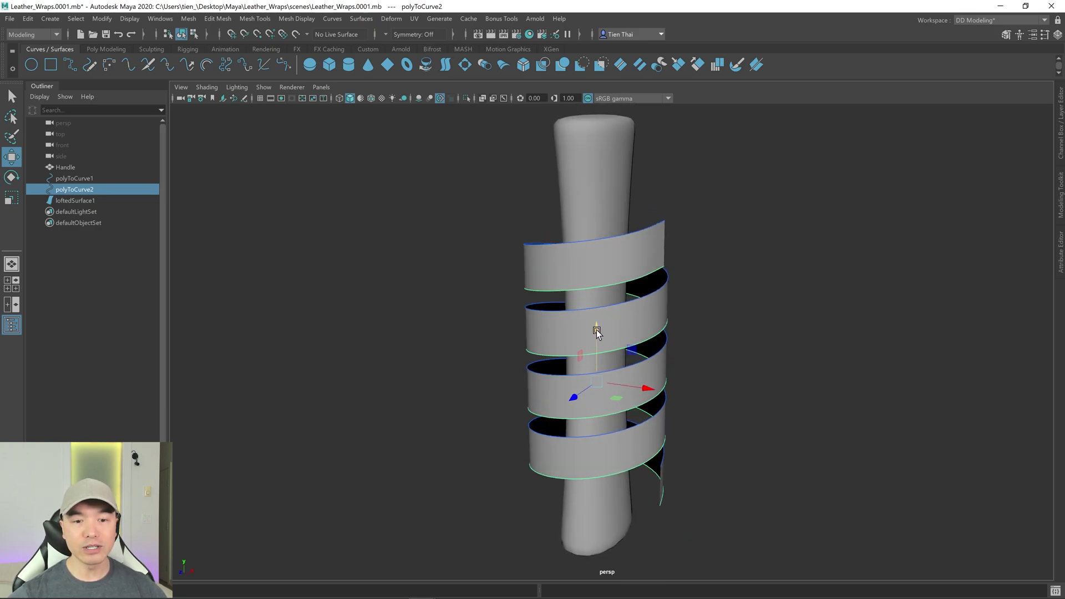
drag(595, 328, 591, 350)
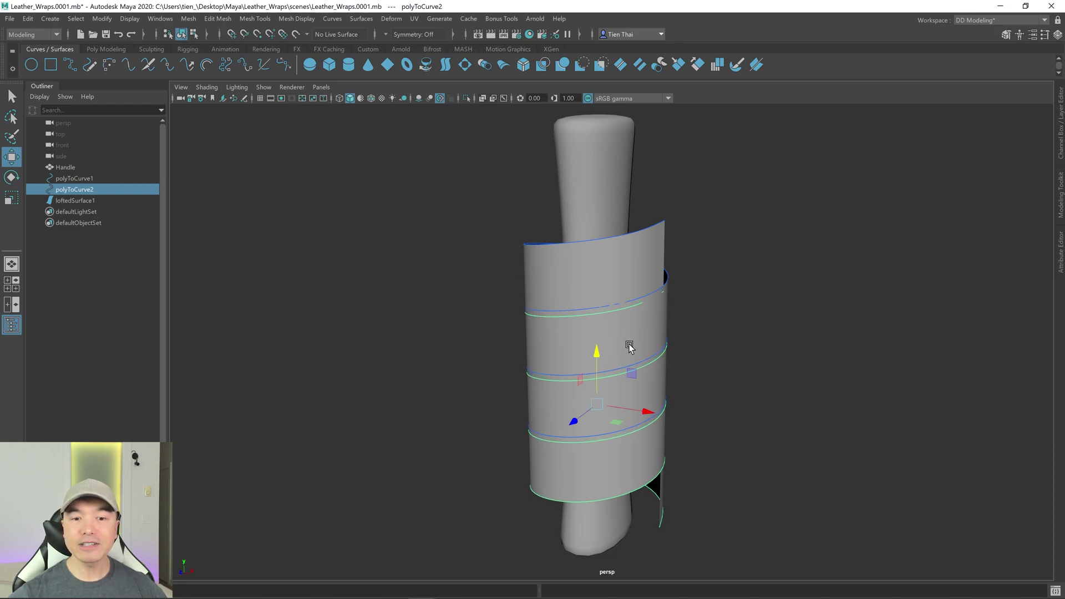
- Try widening the lower spiral curve by scaling it, and undo the change
alt+drag(649, 363, 670, 361)
key(r)
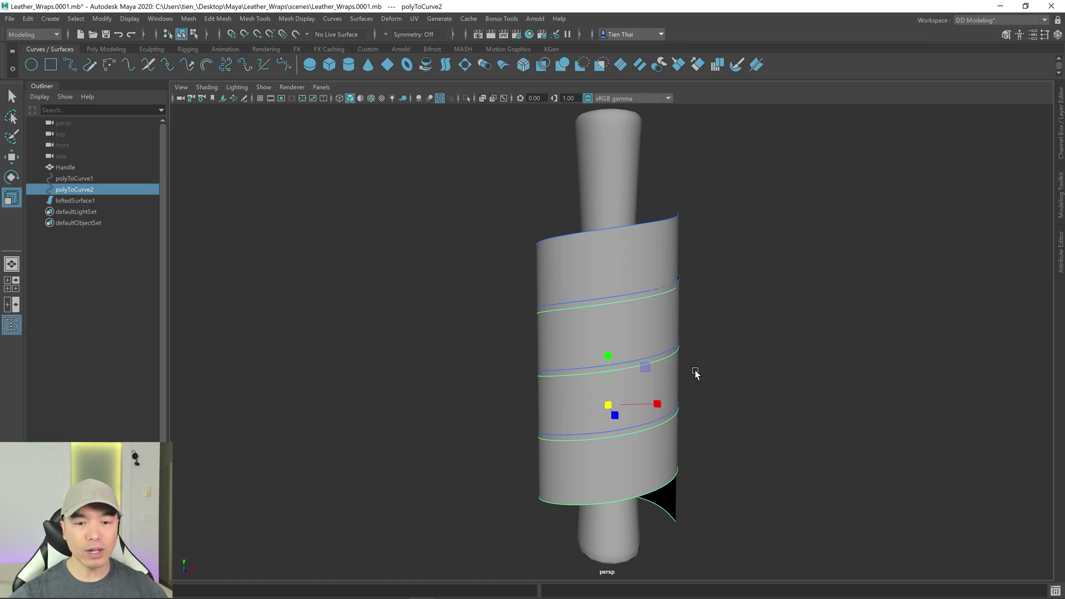
alt+drag(694, 373, 677, 375)
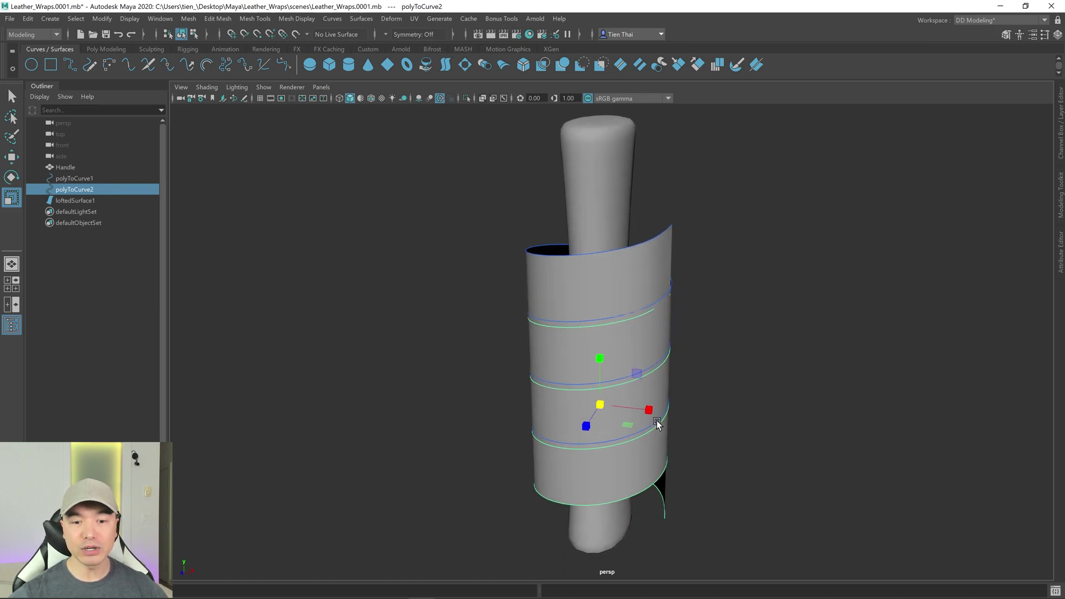
drag(649, 410, 658, 451)
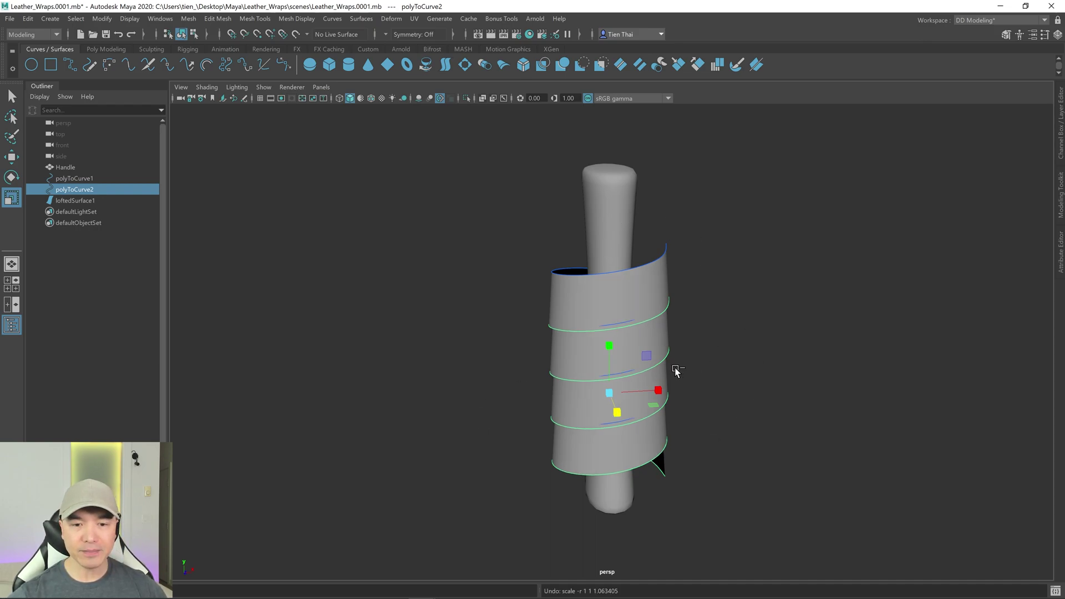
key(ctrl+z)
scroll(672, 382, up, 4)
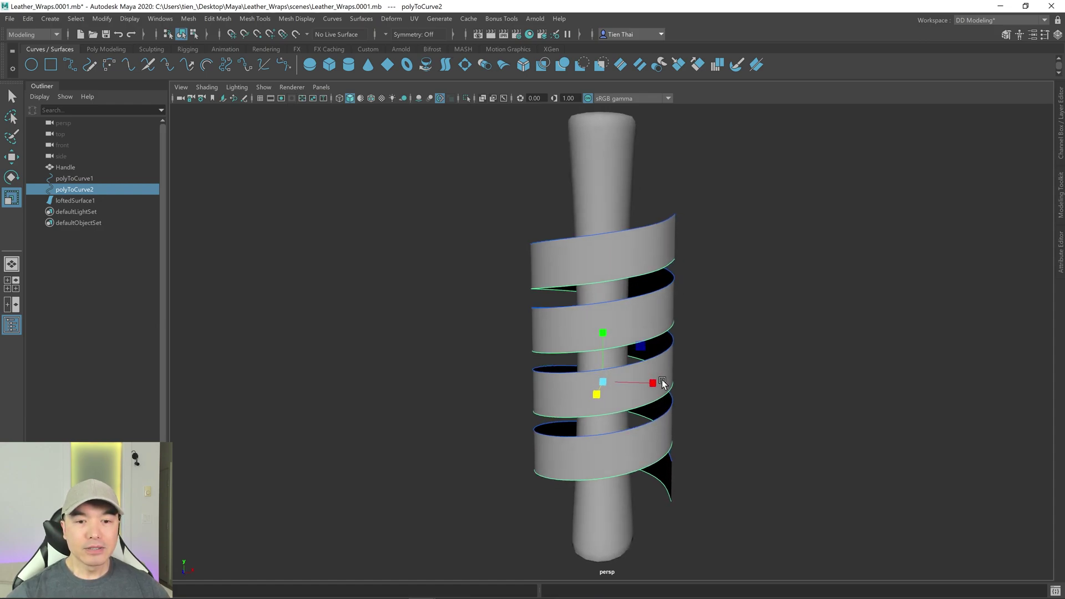
key(q)
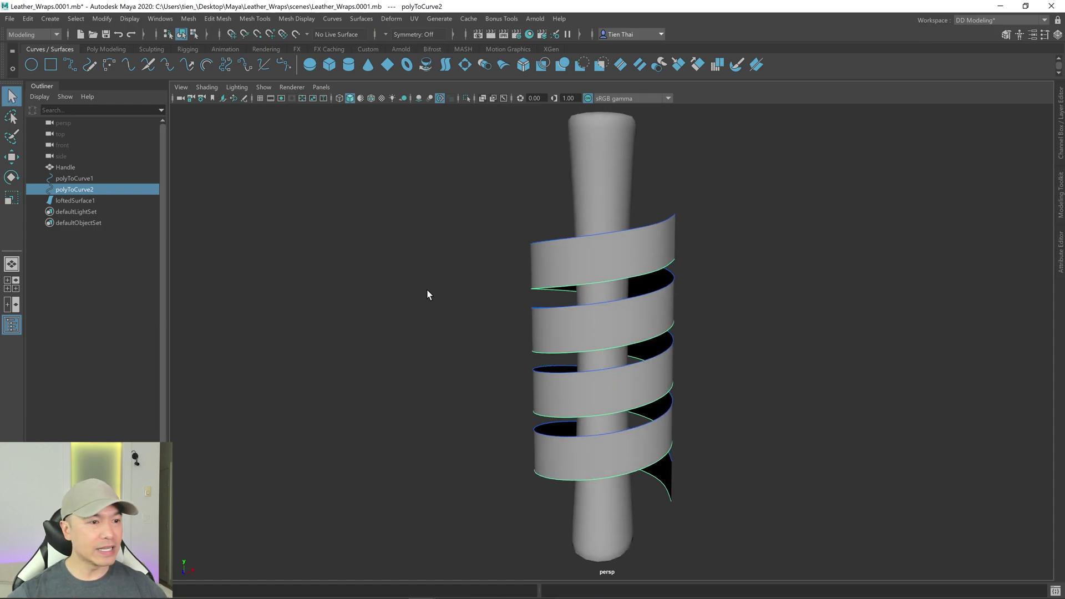
- Delete the lofted ribbon surface and the duplicated spiral curve polyToCurve2, keeping only polyToCurve1 and the handle
click(80, 201)
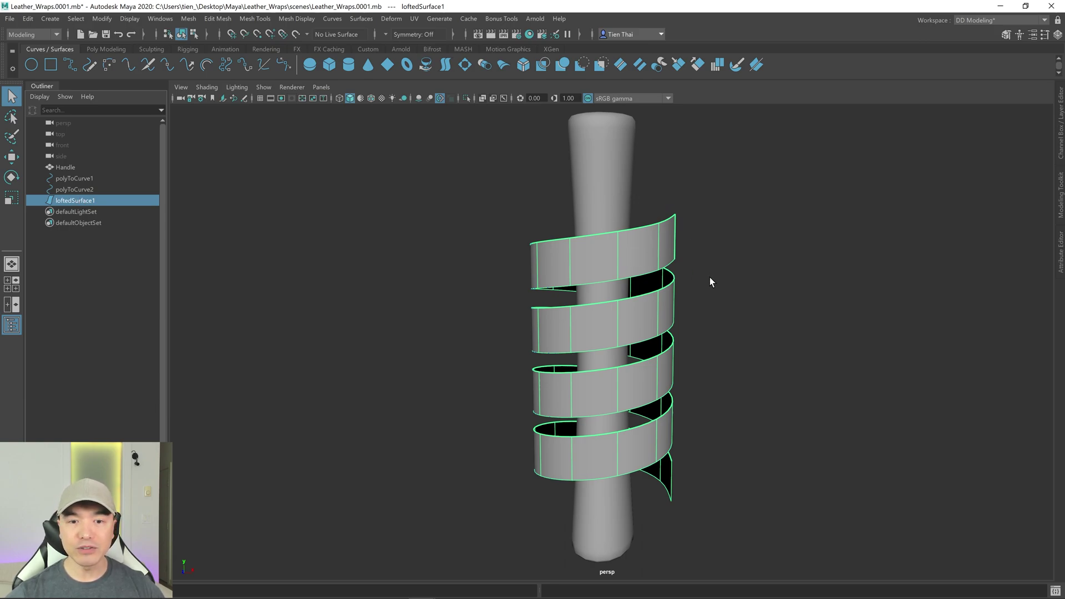
alt+drag(649, 294, 582, 286)
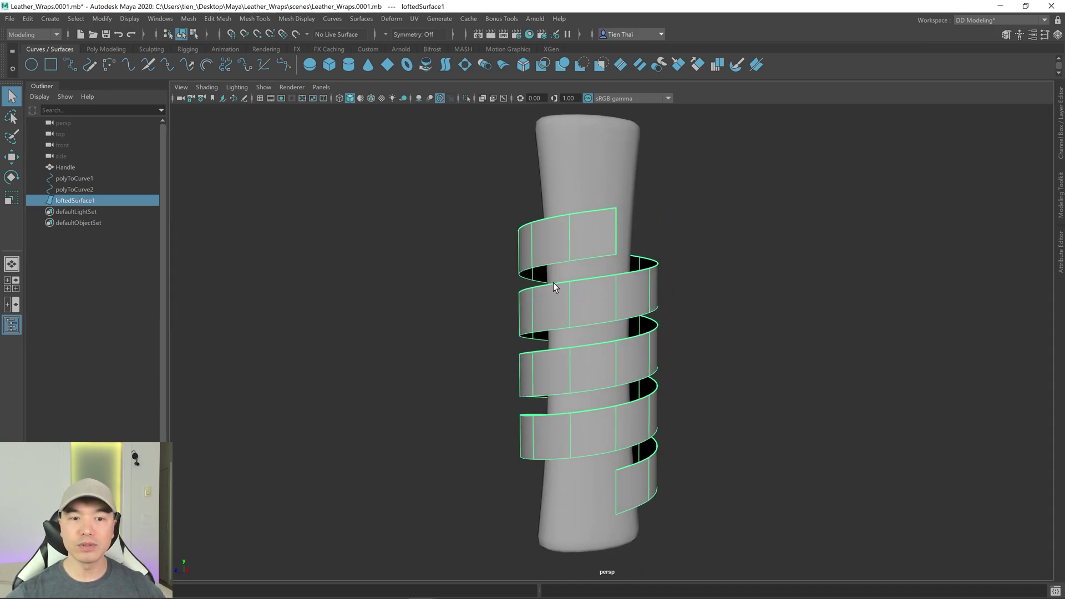
key(f)
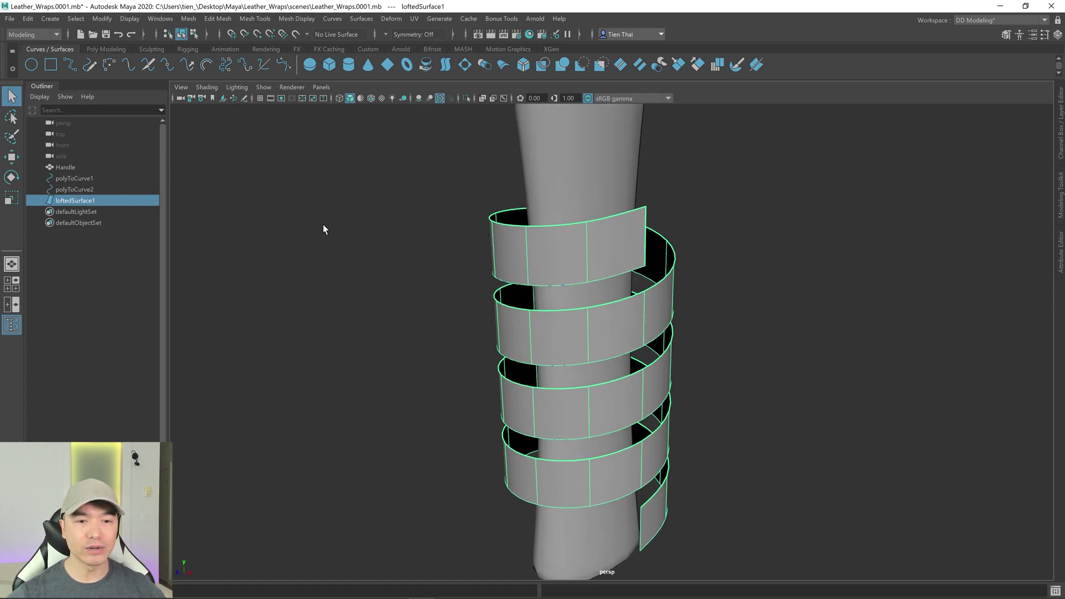
key(Delete)
click(89, 189)
key(Delete)
- Try reshaping the upper end of the remaining spiral curve by moving its first control vertices down along the handle
alt+drag(661, 257, 651, 242)
click(513, 224)
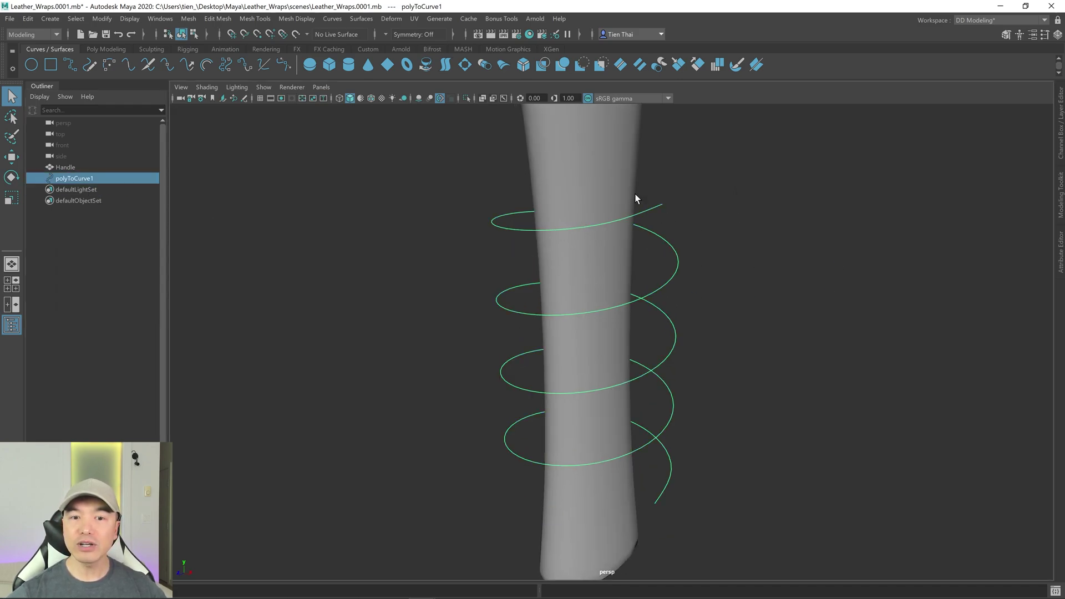
right_click(858, 229)
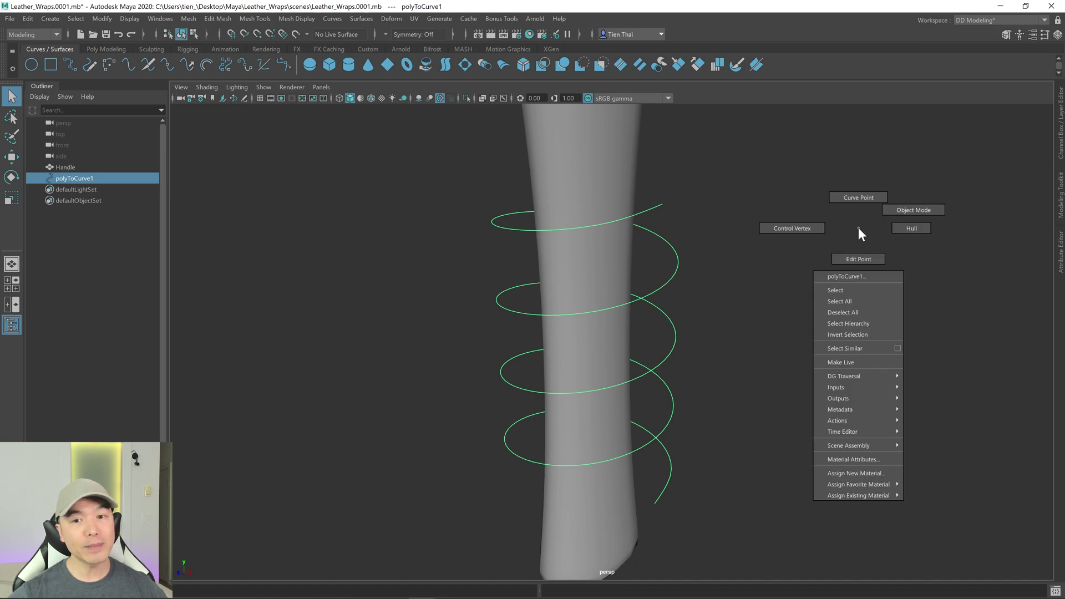
click(792, 229)
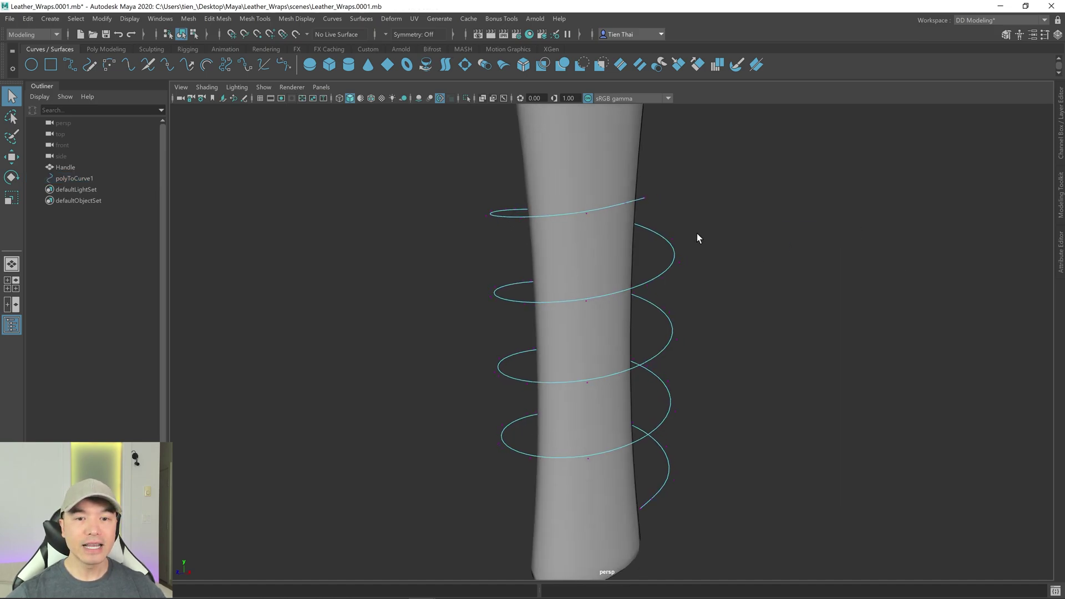
alt+drag(669, 195, 654, 200)
key(w)
drag(660, 161, 659, 172)
key(q)
drag(681, 227, 610, 205)
key(w)
drag(623, 165, 622, 186)
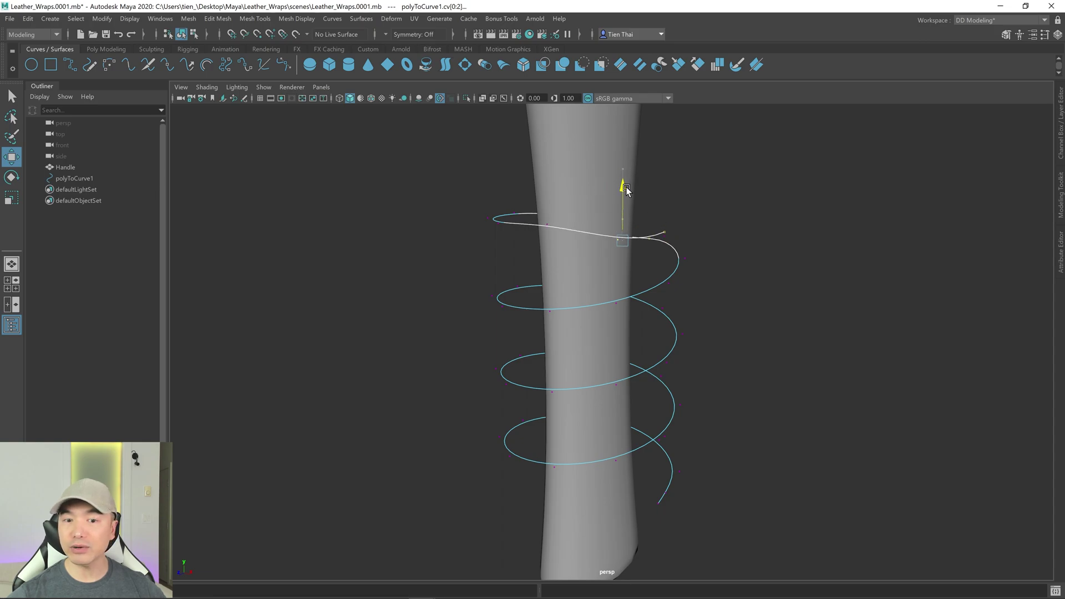
alt+drag(777, 321, 653, 251)
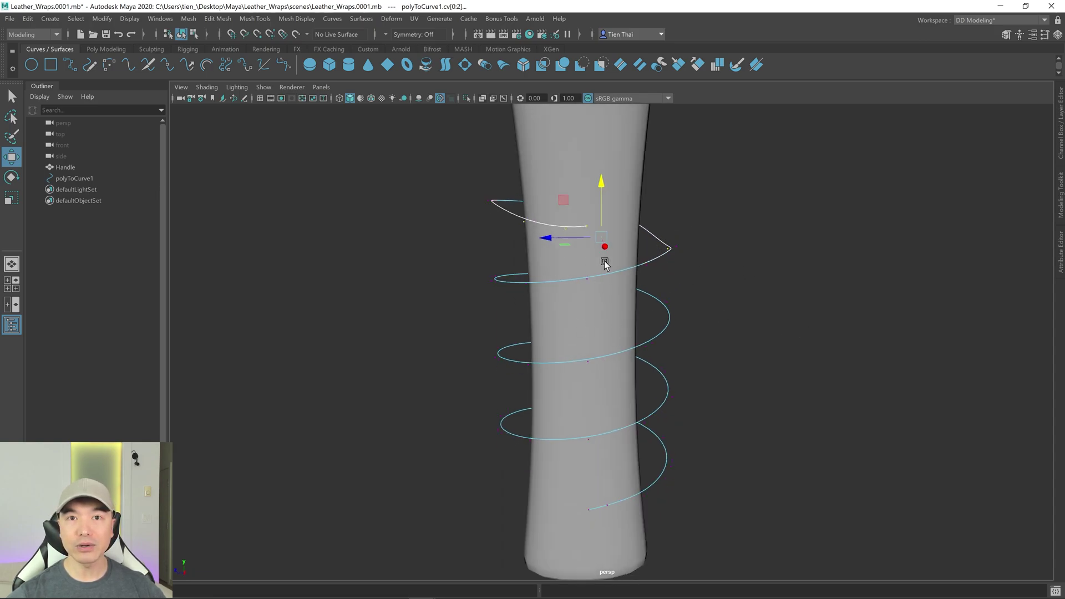
alt+drag(779, 353, 647, 423)
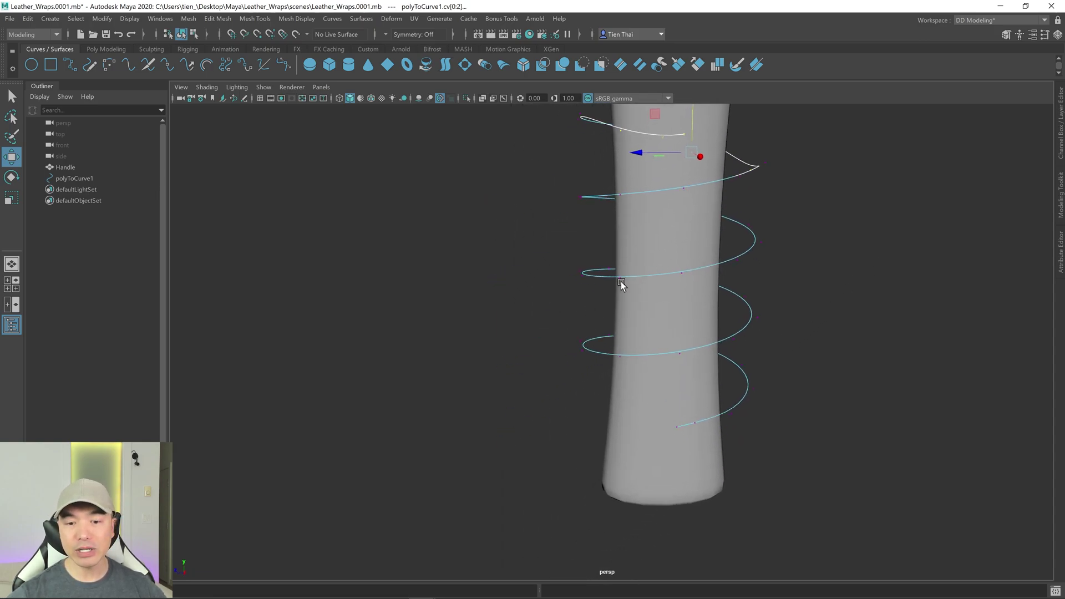
alt+right_drag(766, 371, 739, 373)
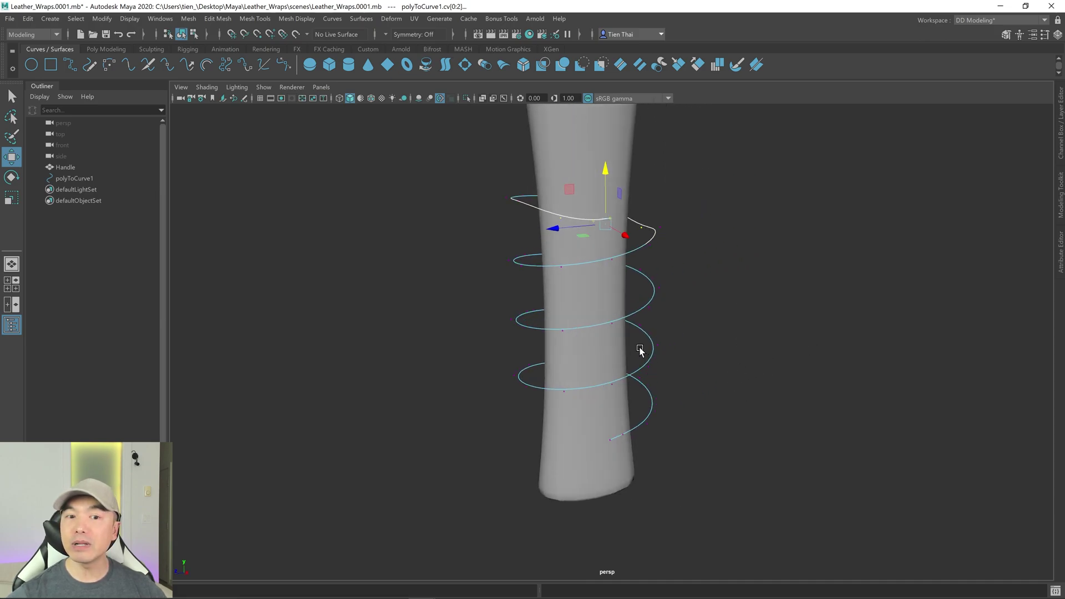
- Undo the control vertex moves on the spiral curve and return to object mode with the whole curve selected
key(ctrl+z)
key(ctrl+z)
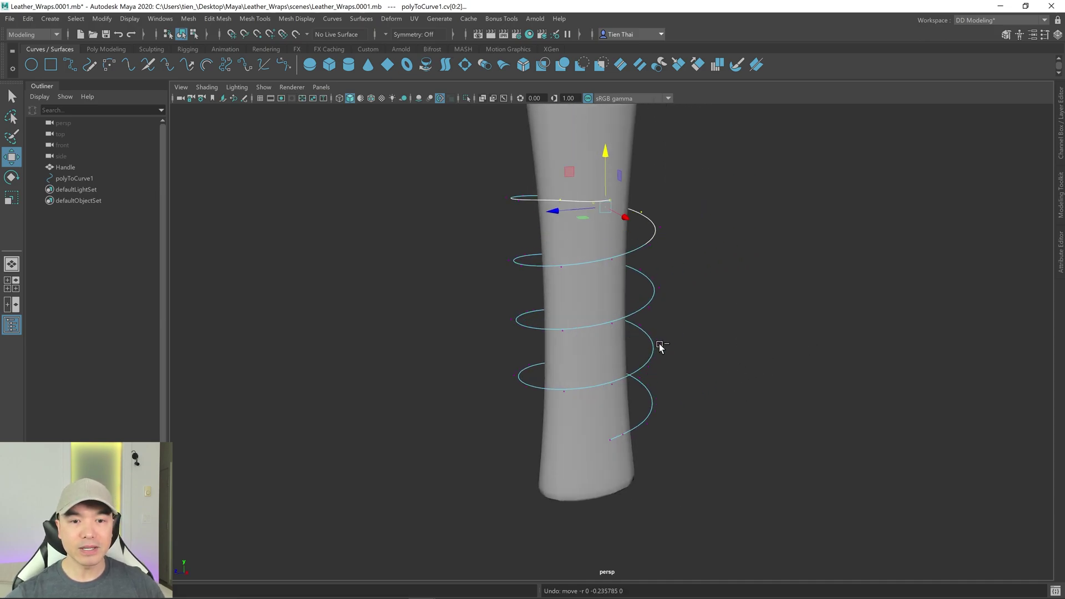
key(ctrl+z)
key(ctrl+z)
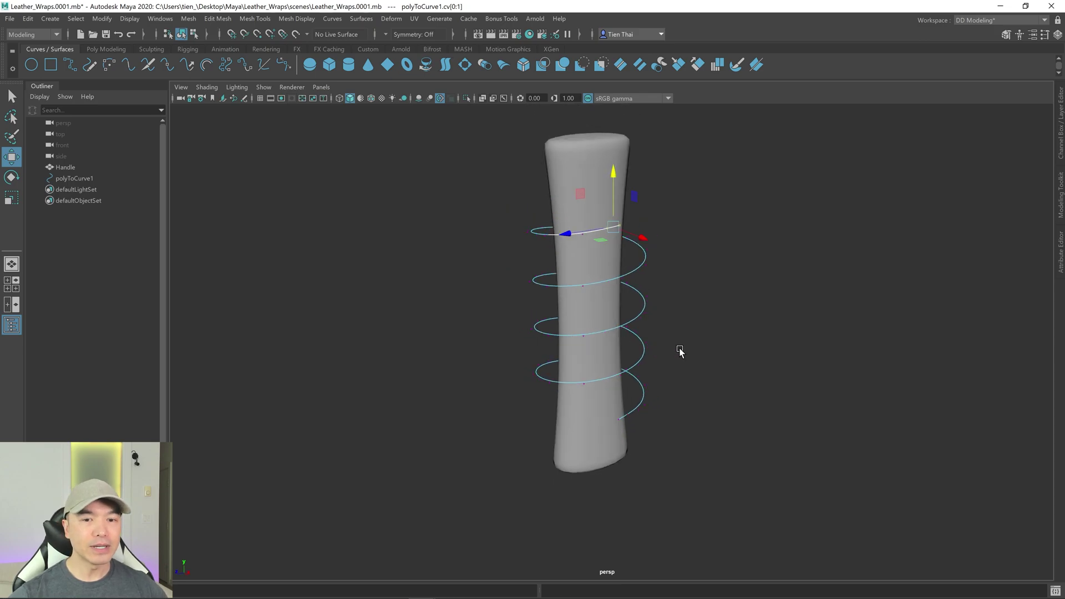
key(q)
right_drag(648, 235, 724, 198)
scroll(665, 241, up, 2)
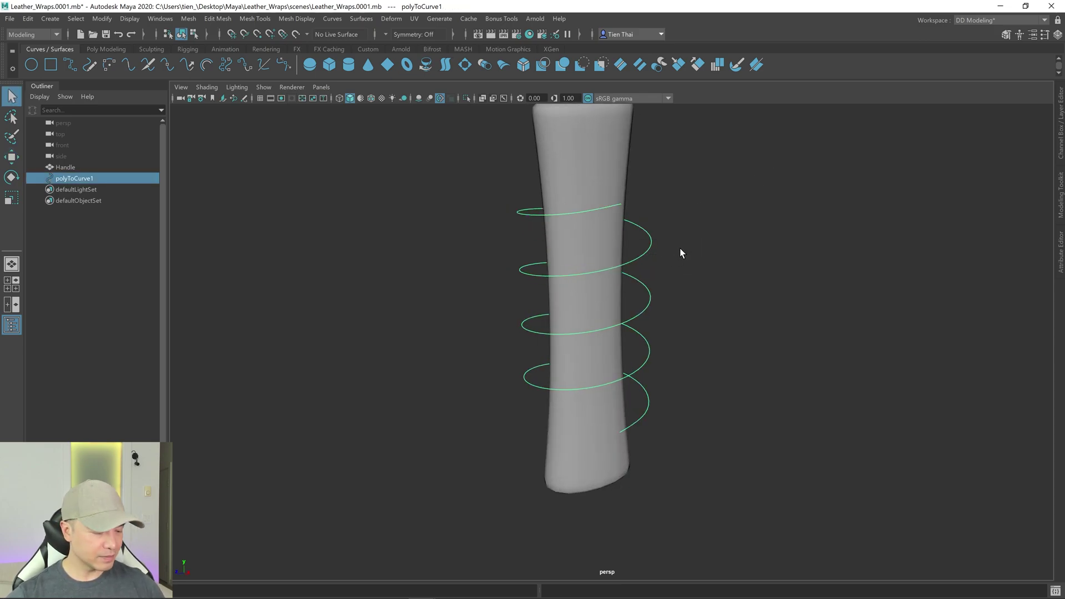
- Duplicate the spiral curve and move the copy down until its uppermost coil sits just below the original's second coil
key(ctrl+d)
key(w)
drag(583, 248, 587, 314)
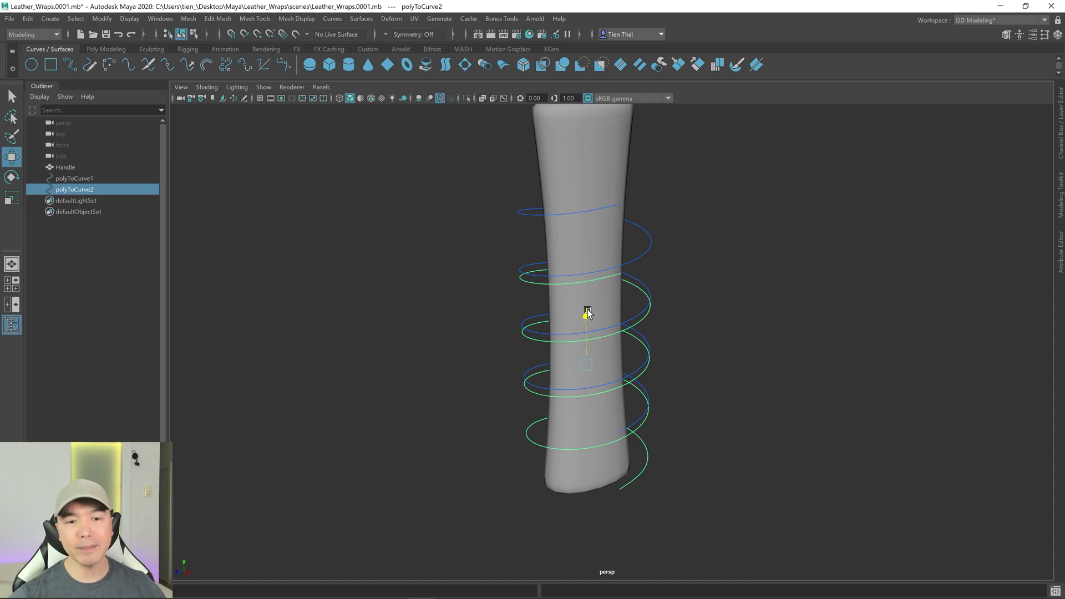
- Select the upper spiral curve together with the handle mesh and open the ShrinkWrap deformer options
drag(489, 205, 531, 233)
key(q)
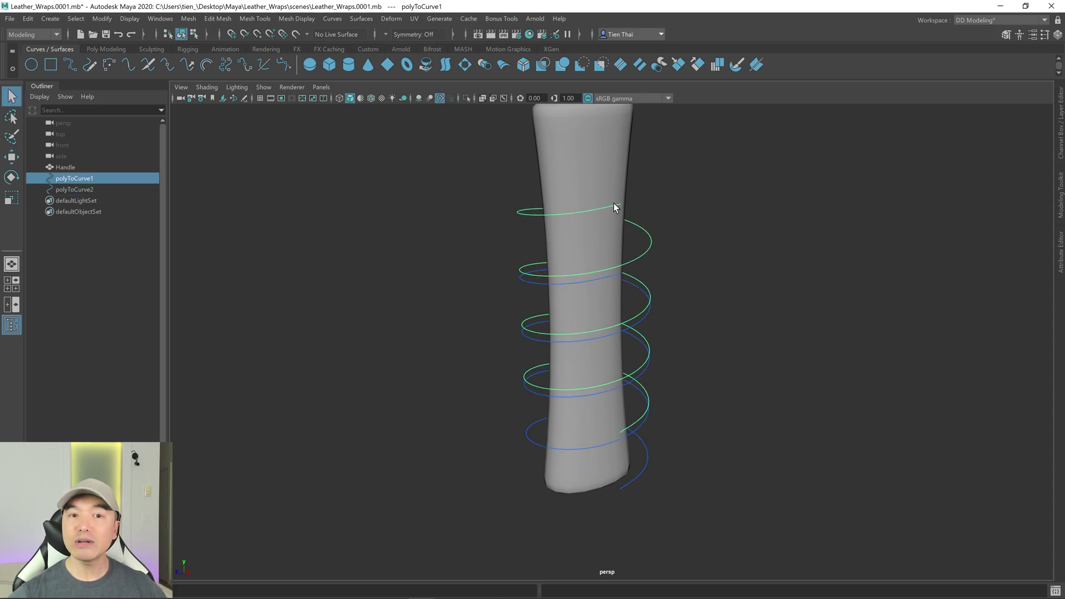
shift+click(595, 142)
scroll(683, 186, down, 2)
alt+drag(678, 221, 577, 161)
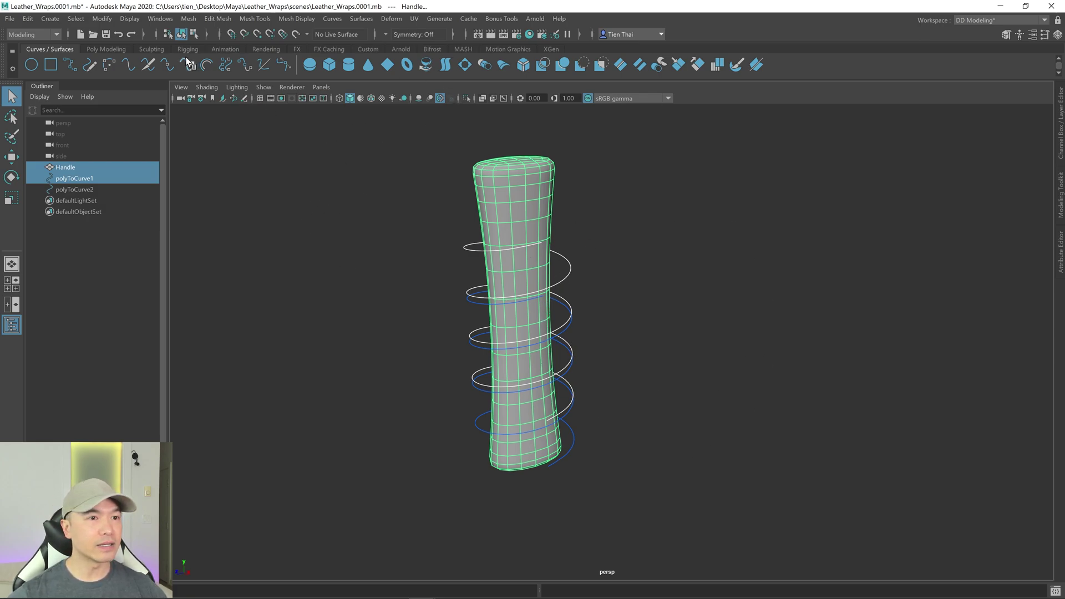
click(393, 19)
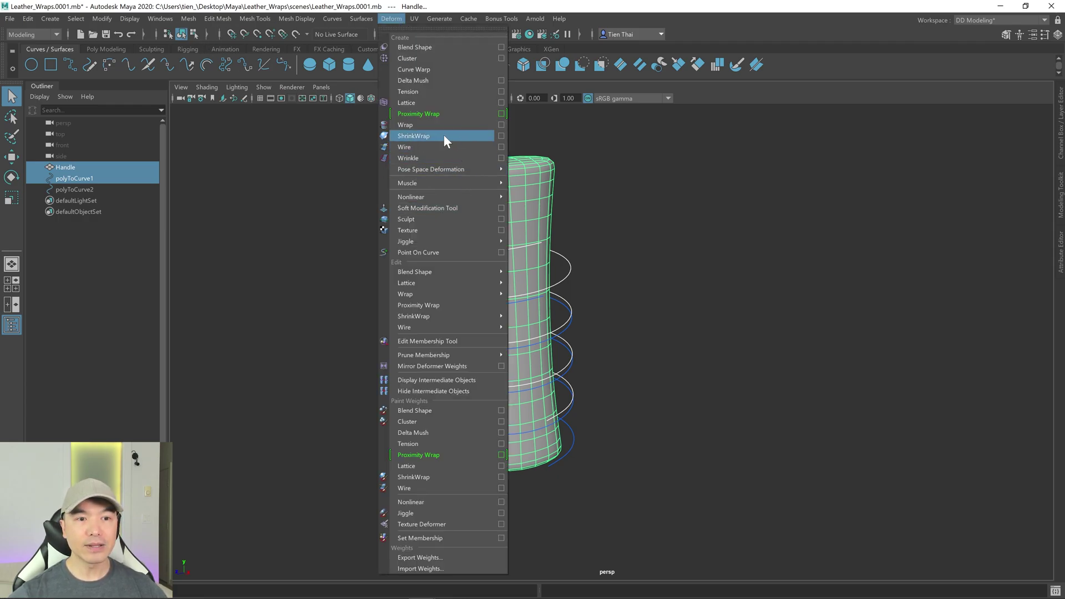
click(500, 136)
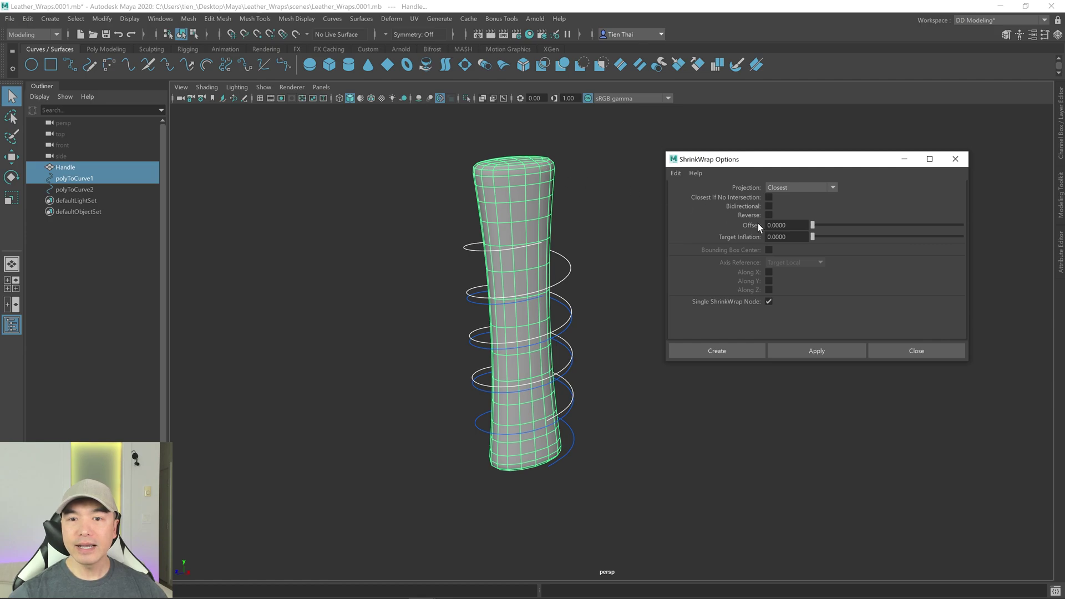
- Show the handle in X-ray and shrink-wrap the upper spiral curve onto it with the Closest projection
click(832, 188)
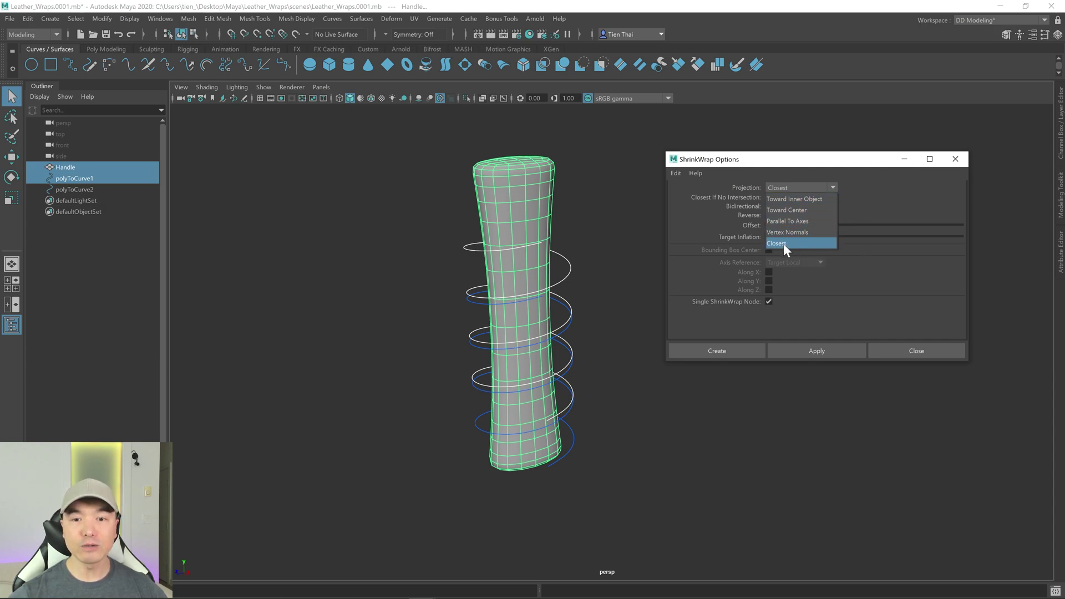
click(480, 98)
click(481, 98)
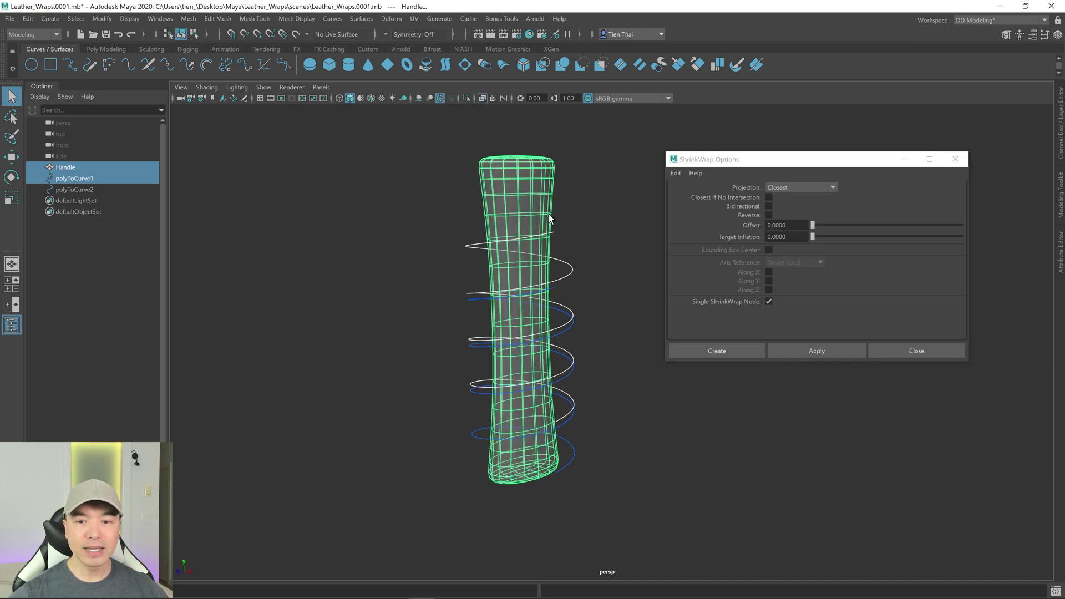
click(807, 352)
mouse_move(576, 243)
alt+mouse_down()
mouse_move(563, 239)
mouse_move(574, 245)
alt+mouse_up()
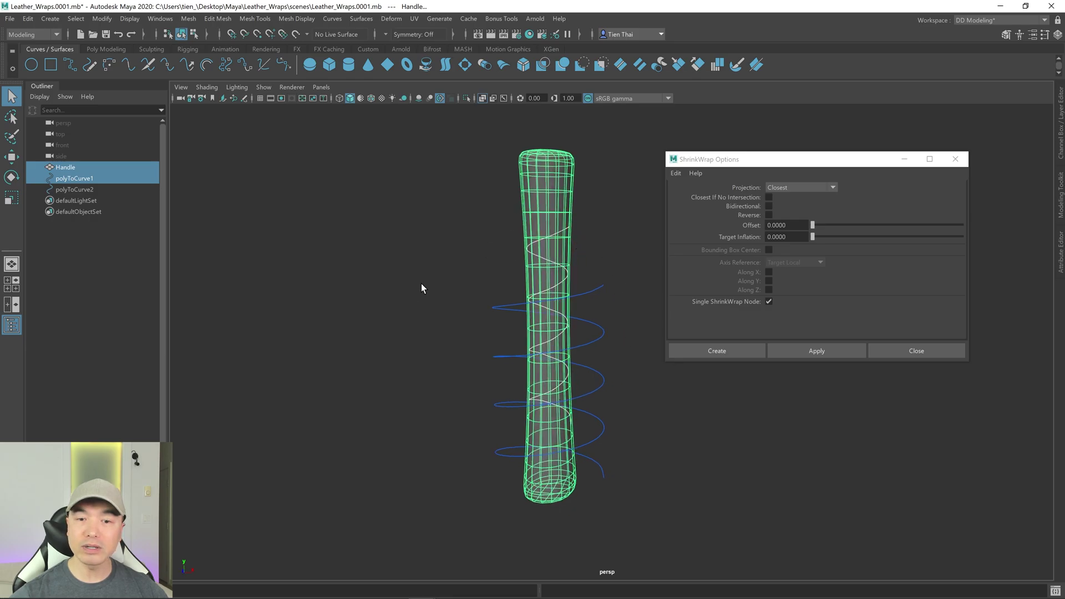
alt+drag(509, 379, 435, 388)
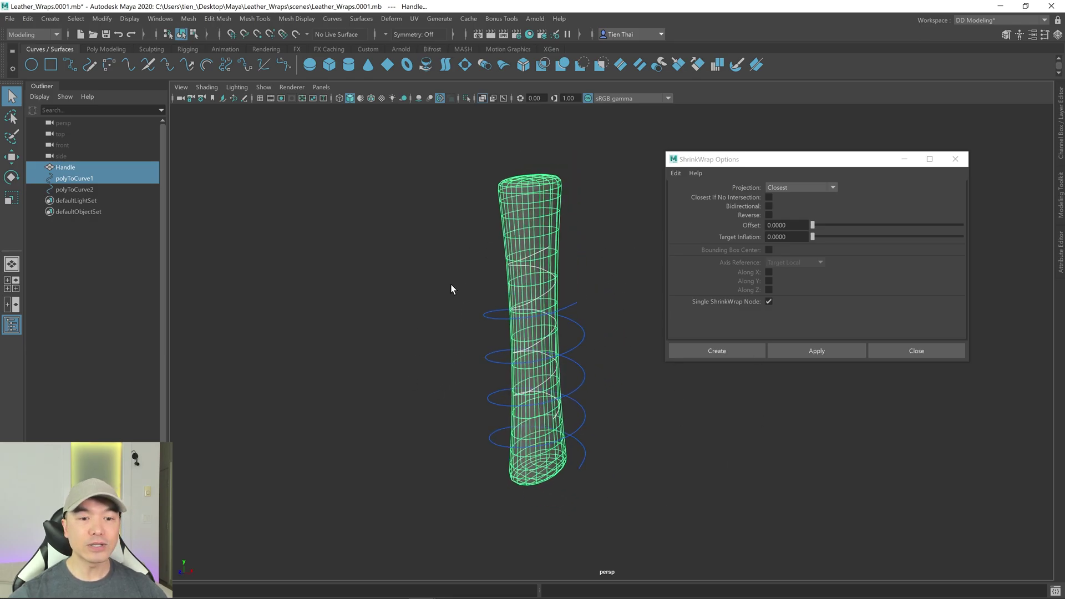
- Shrink-wrap the lower spiral curve, polyToCurve2, onto the handle with the same Closest projection and close the options
drag(458, 303, 496, 328)
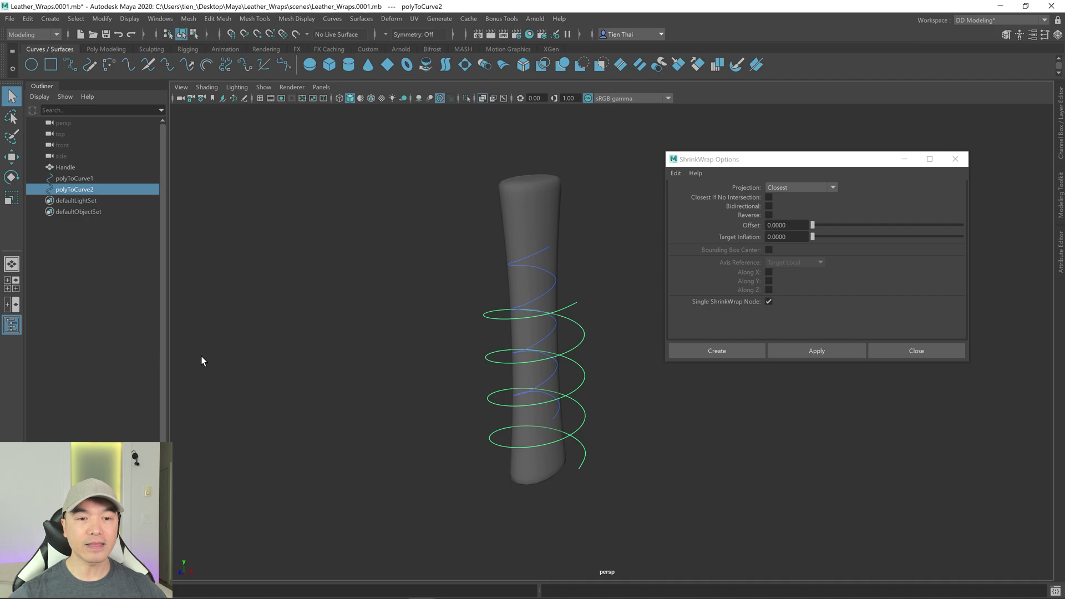
shift+click(535, 216)
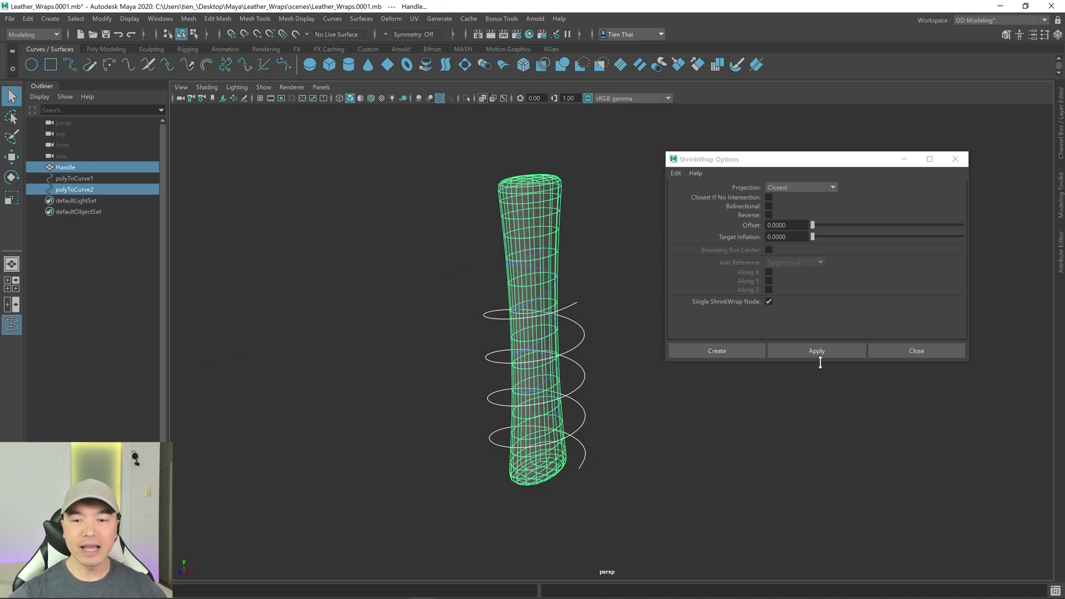
click(723, 352)
alt+drag(708, 424, 724, 374)
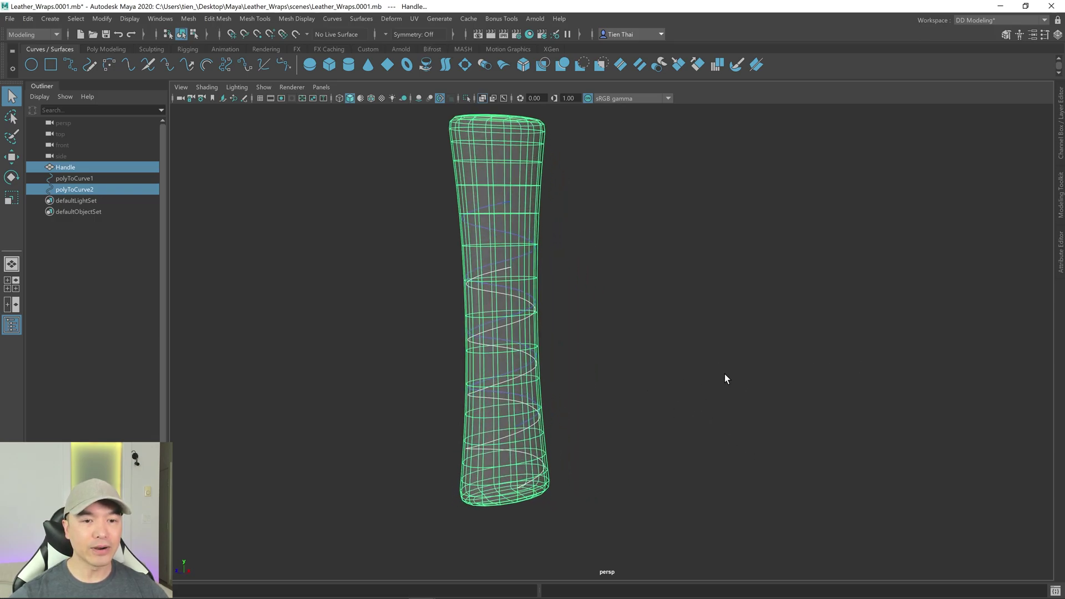
- Select both shrink-wrapped spiral curves and loft a ribbon surface between them
click(72, 178)
shift+click(77, 189)
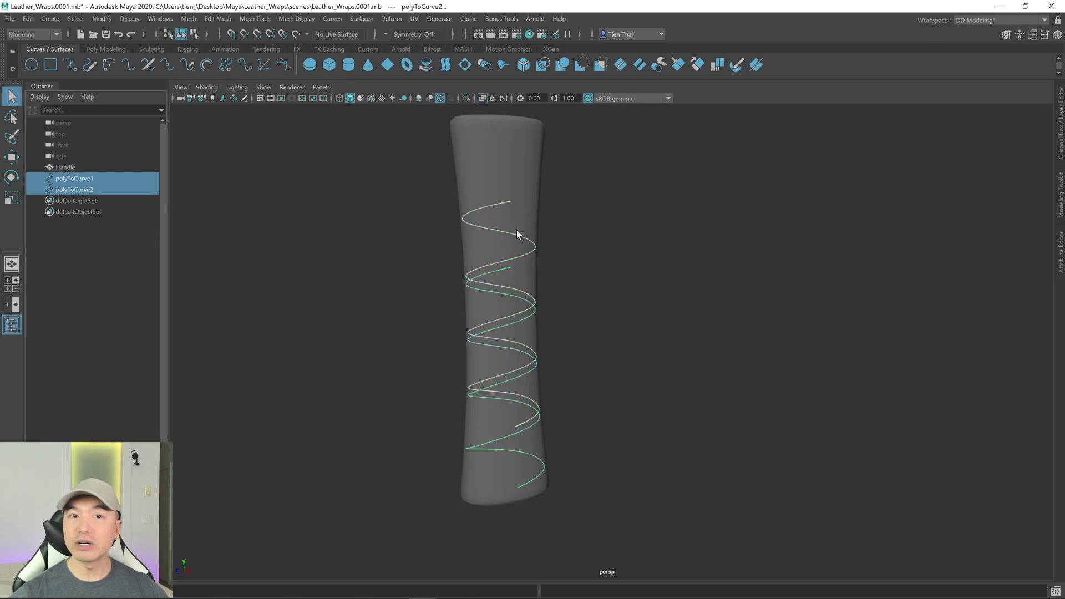
click(445, 64)
alt+drag(613, 342, 646, 343)
alt+drag(568, 419, 524, 327)
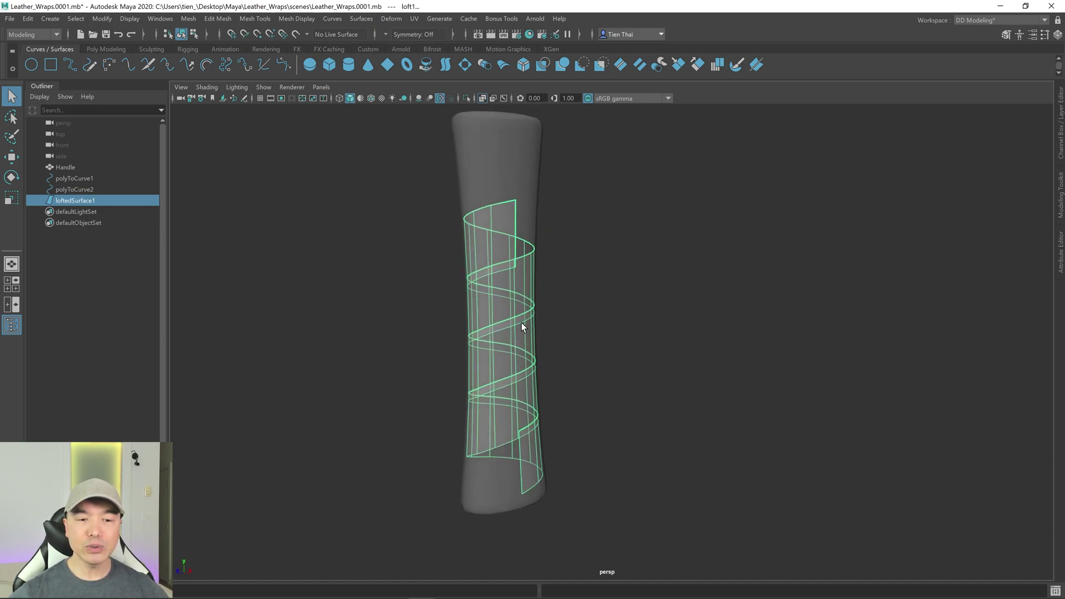
- Try scaling the lower shrink-wrapped curve, polyToCurve2, to push the ribbon's lower edge outward
click(79, 190)
key(r)
alt+drag(568, 398, 713, 405)
alt+drag(713, 404, 646, 404)
mouse_move(465, 365)
mouse_down()
mouse_move(400, 361)
mouse_move(494, 342)
mouse_move(464, 351)
mouse_up()
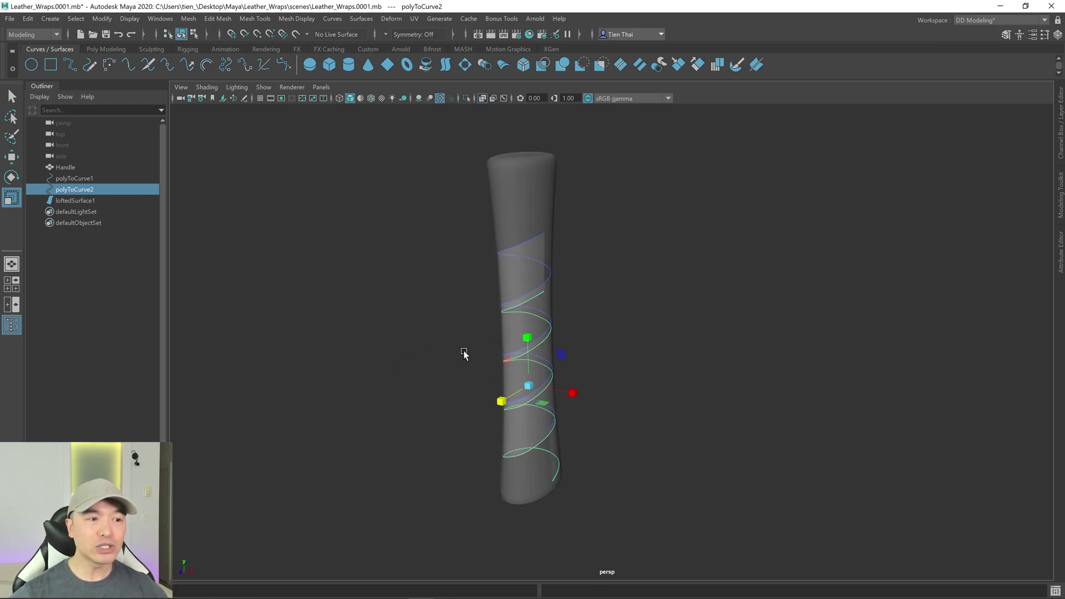
- Delete the lofted surface made from the shrink-wrapped curves
click(80, 201)
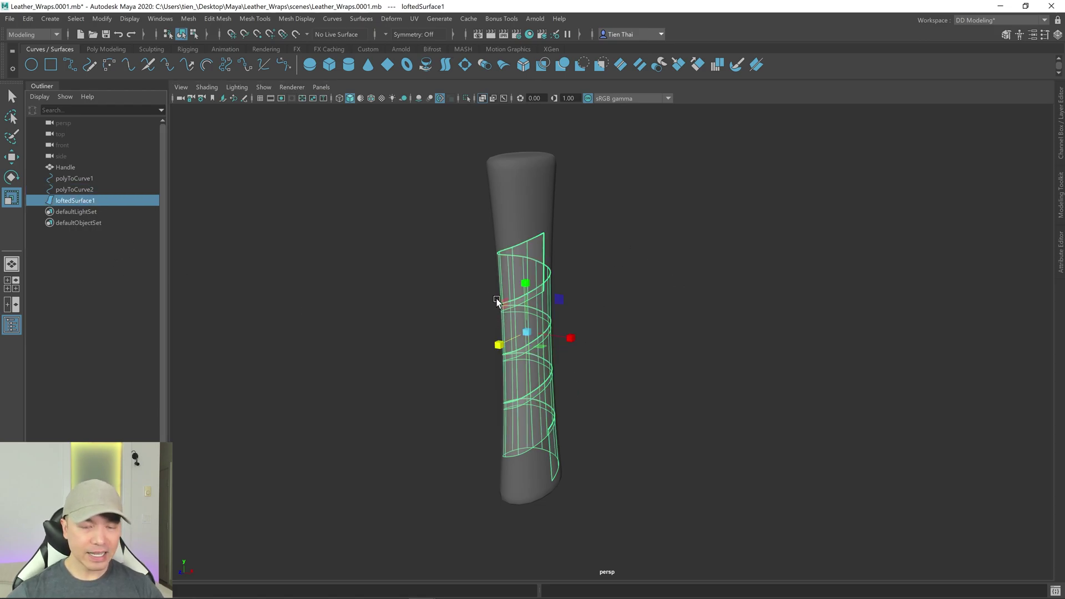
key(Delete)
key(q)
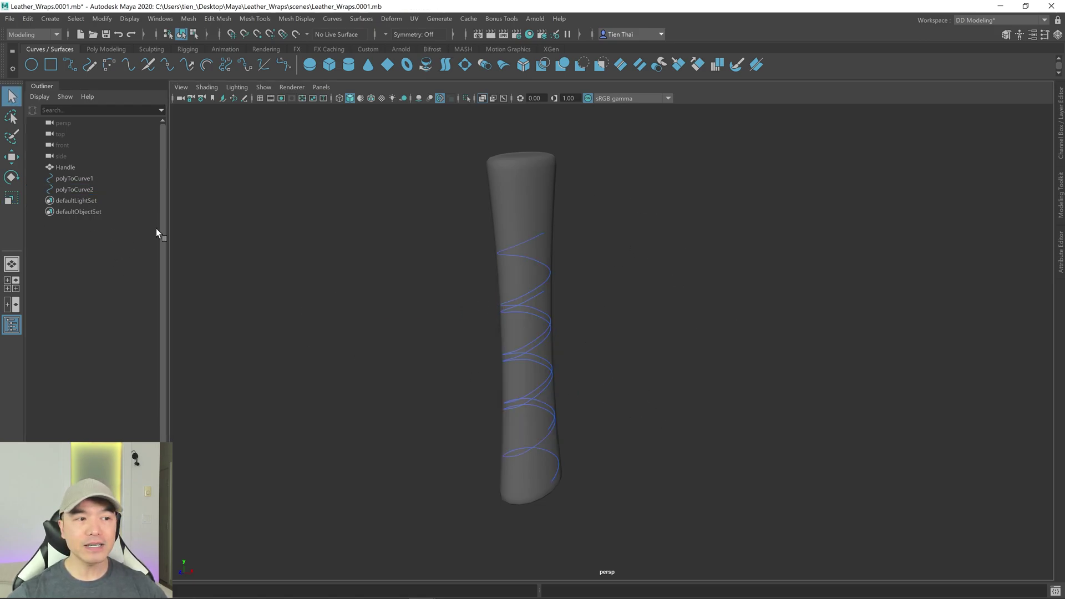
- Delete the construction history of polyToCurve1 and polyToCurve2, and loft a new surface between them
click(83, 182)
shift+click(83, 188)
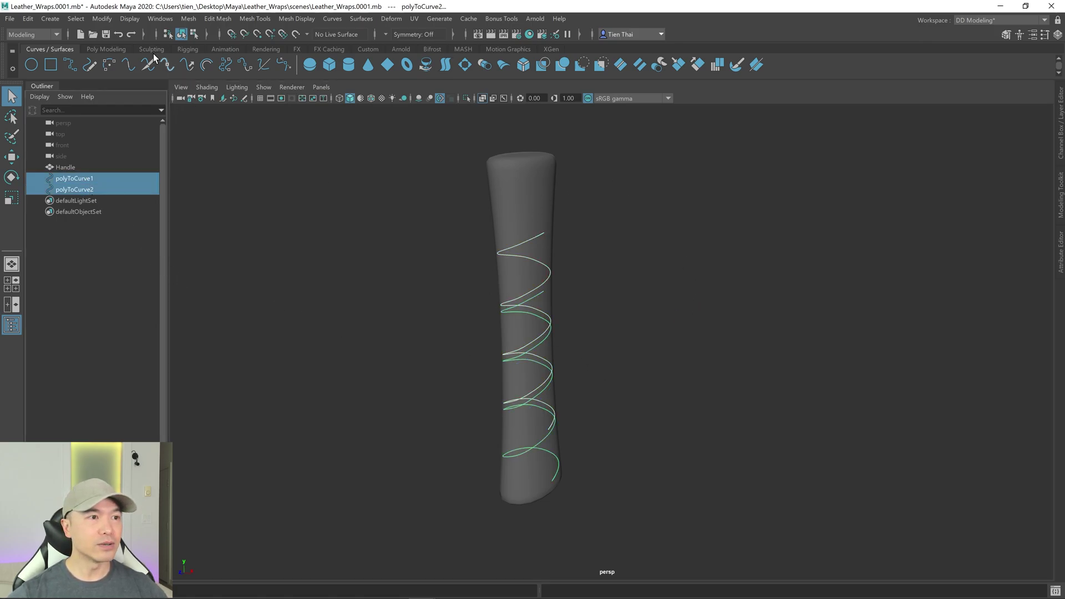
click(27, 19)
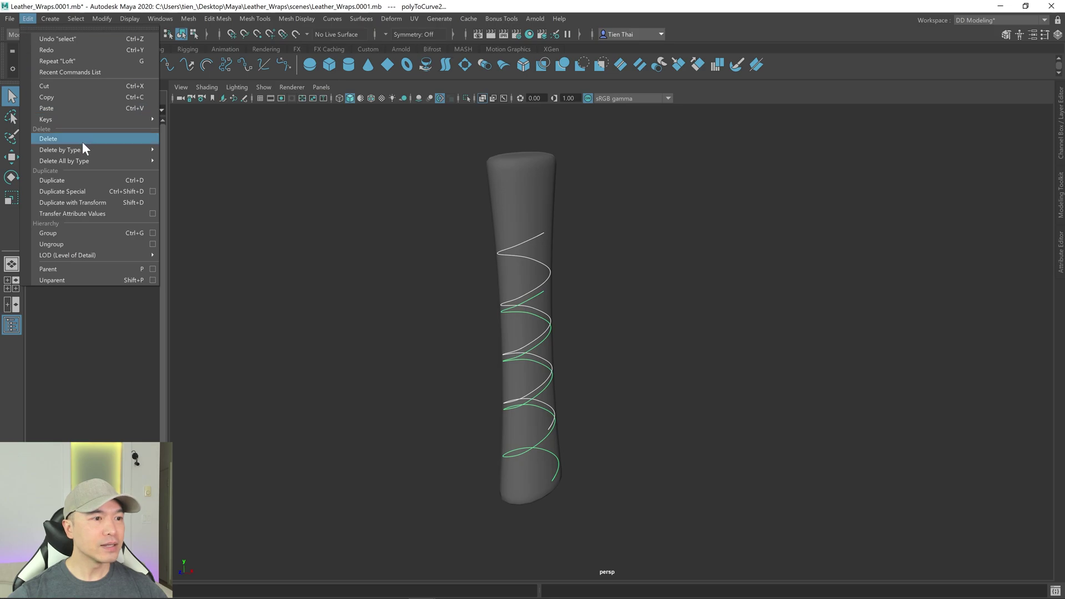
mouse_move(88, 149)
click(211, 149)
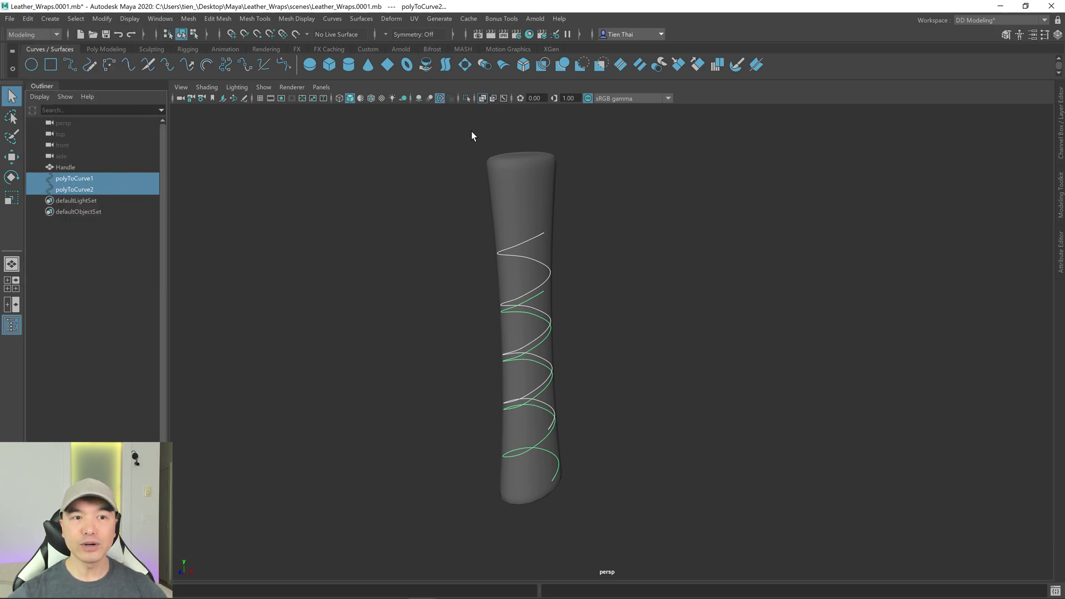
click(446, 64)
scroll(624, 258, up, 4)
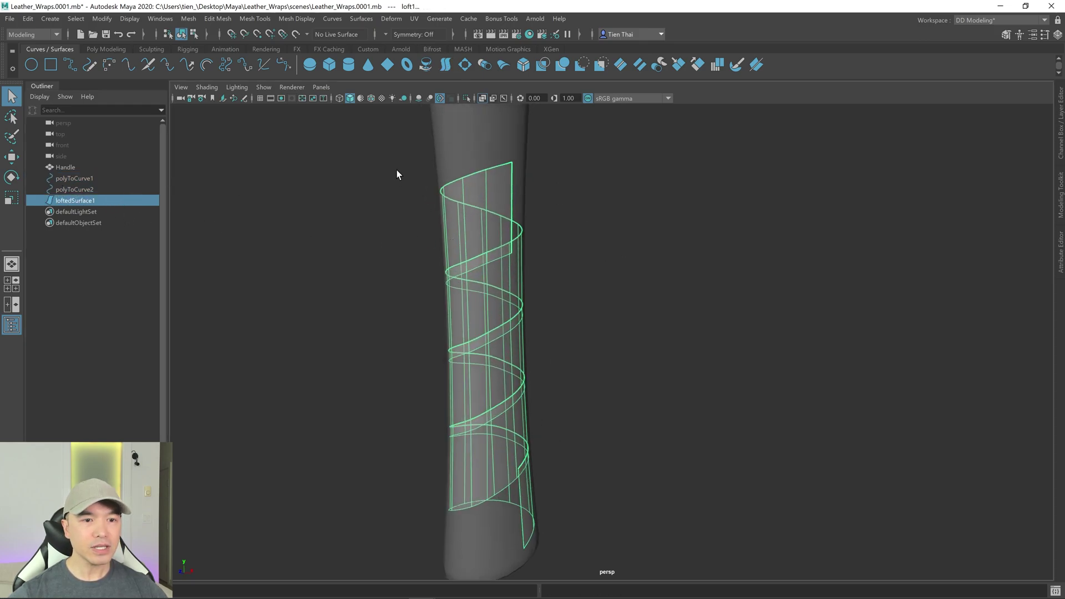
- Turn off X-ray shading and hide the handle so only the lofted wrap and its curves show
click(461, 127)
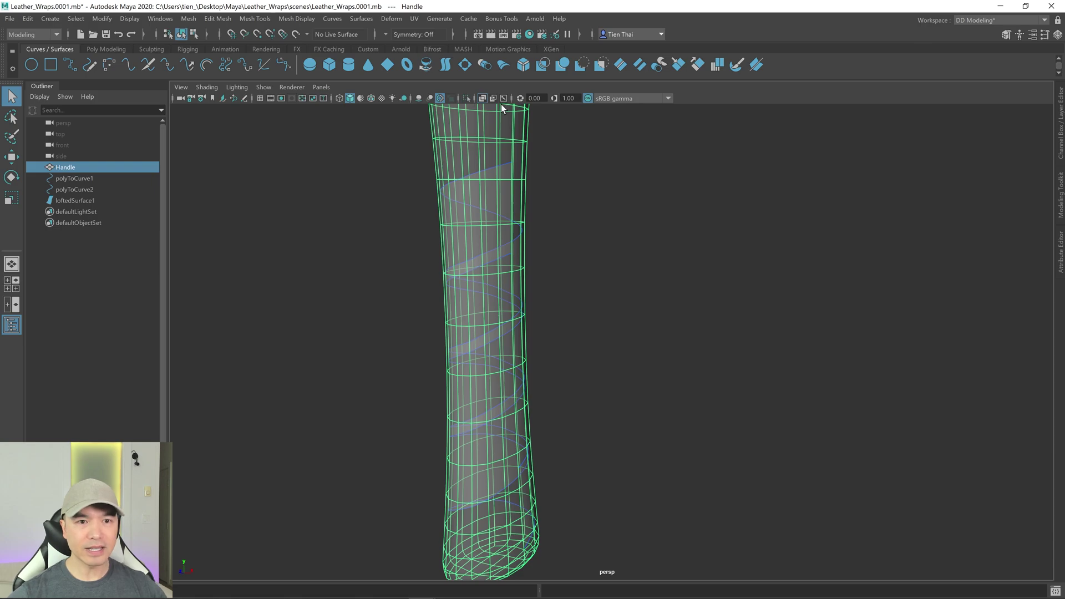
click(482, 98)
key(f)
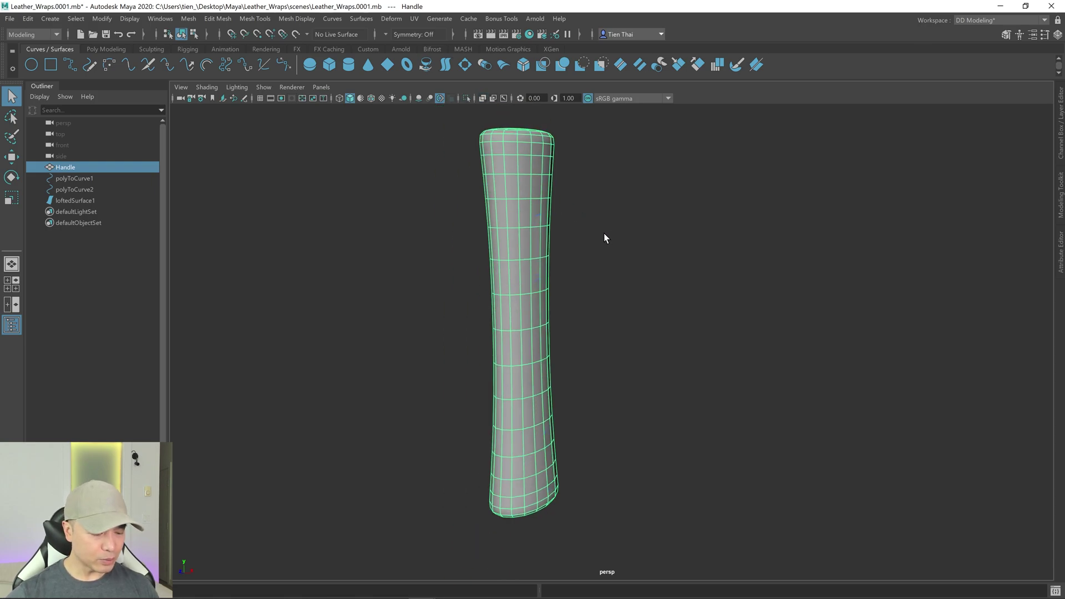
key(h)
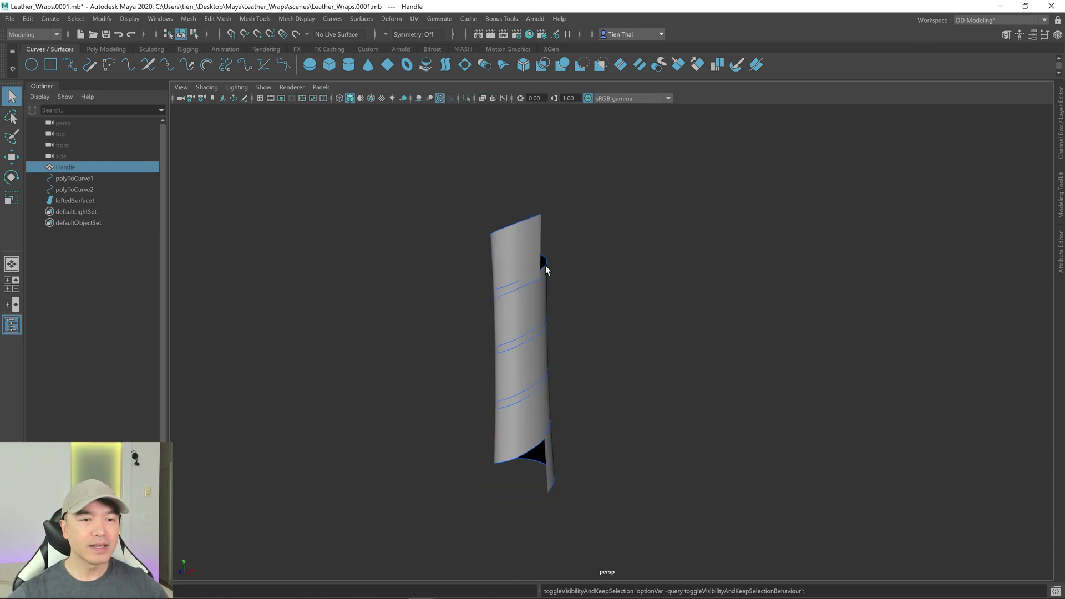
- Try scaling the lower spiral curve, polyToCurve2, slightly outward along X and Z
click(80, 190)
key(f)
key(r)
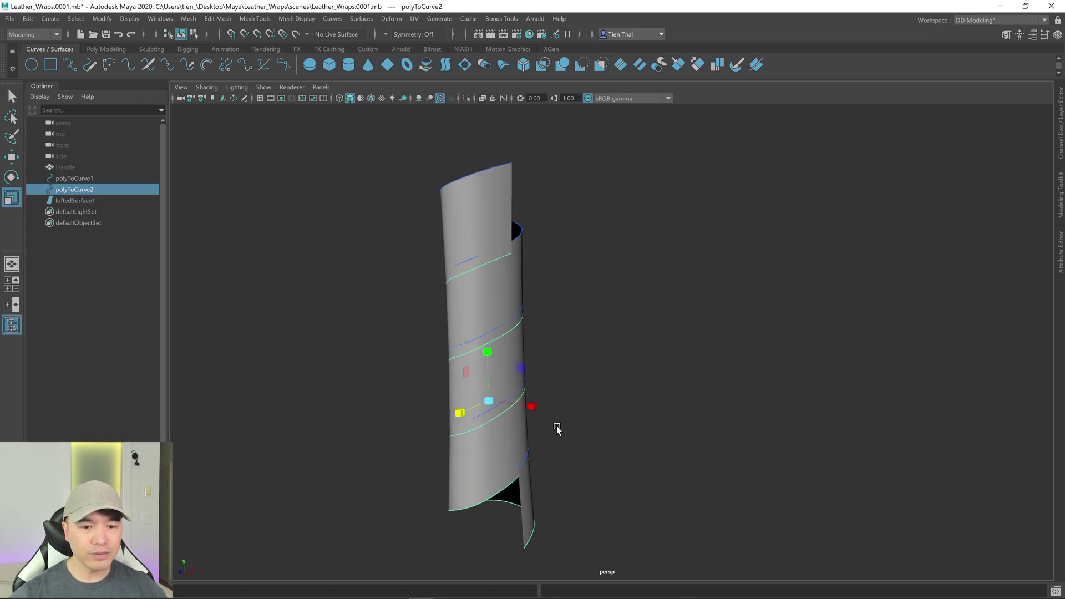
alt+drag(534, 405, 542, 464)
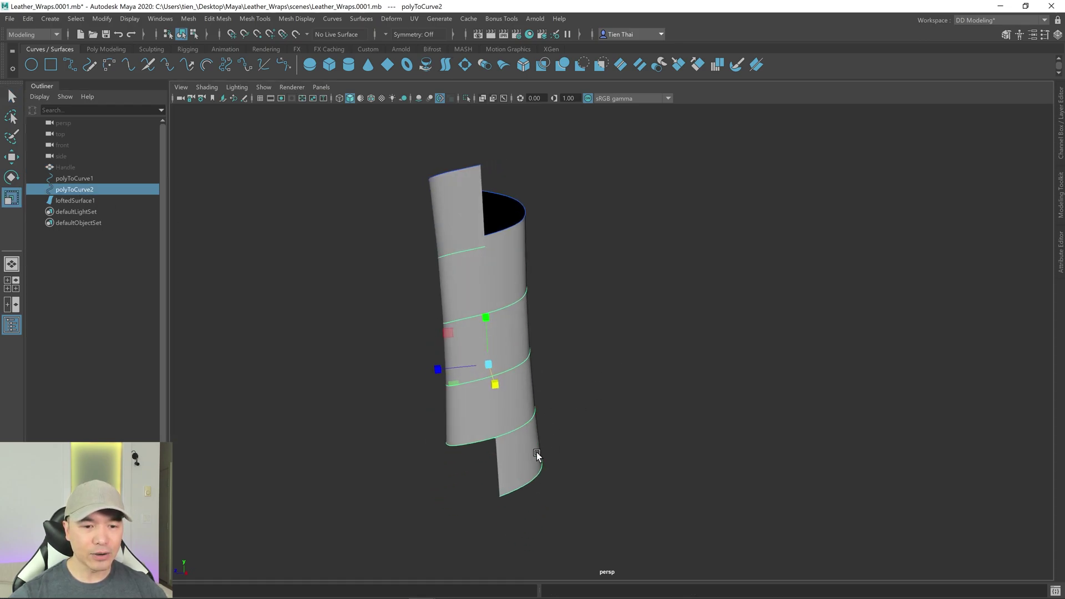
alt+drag(435, 369, 585, 214)
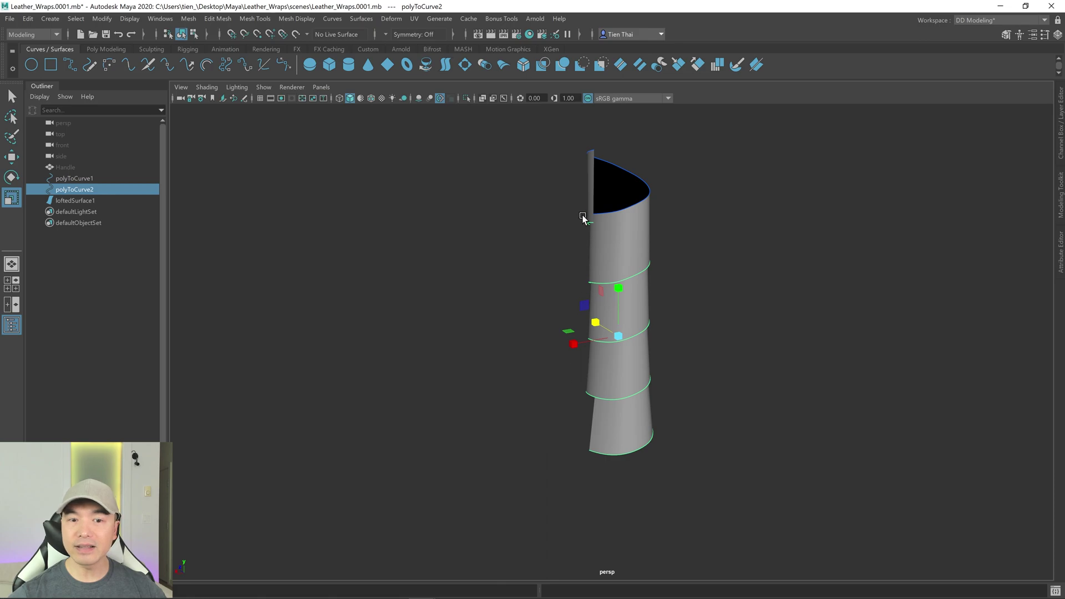
alt+drag(741, 406, 650, 388)
scroll(649, 381, up, 5)
scroll(681, 386, down, 5)
- Assign a new Blinn material to the lofted surface
key(q)
click(494, 267)
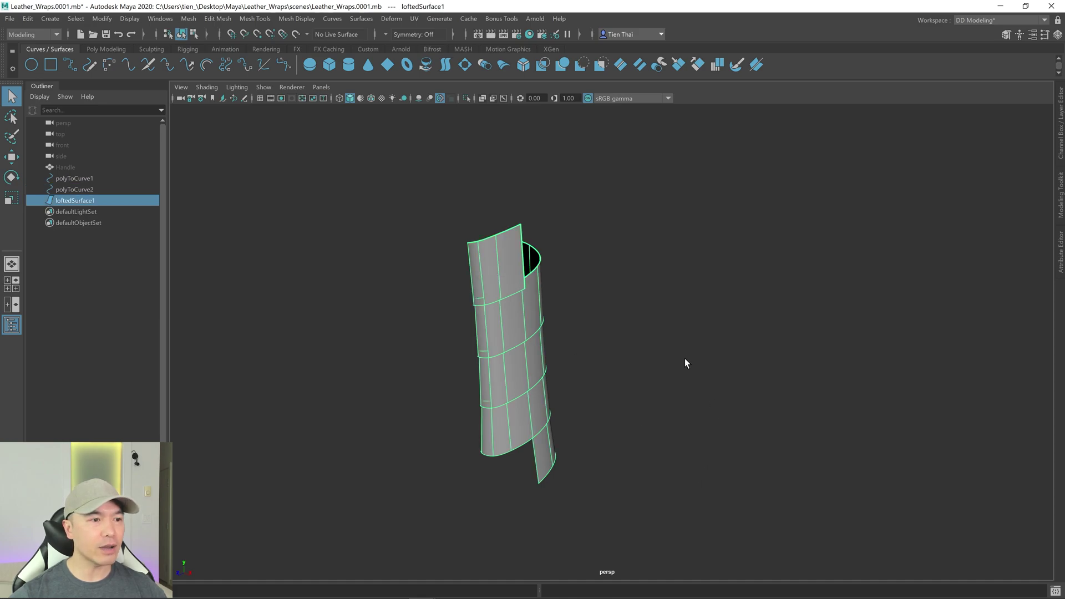
right_drag(715, 198, 708, 453)
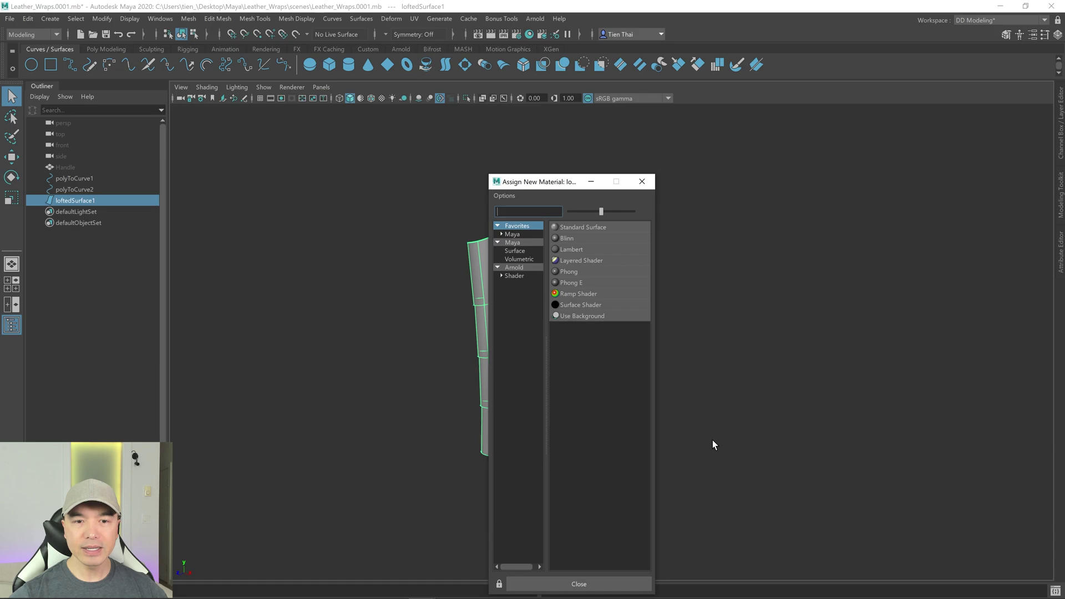
click(579, 238)
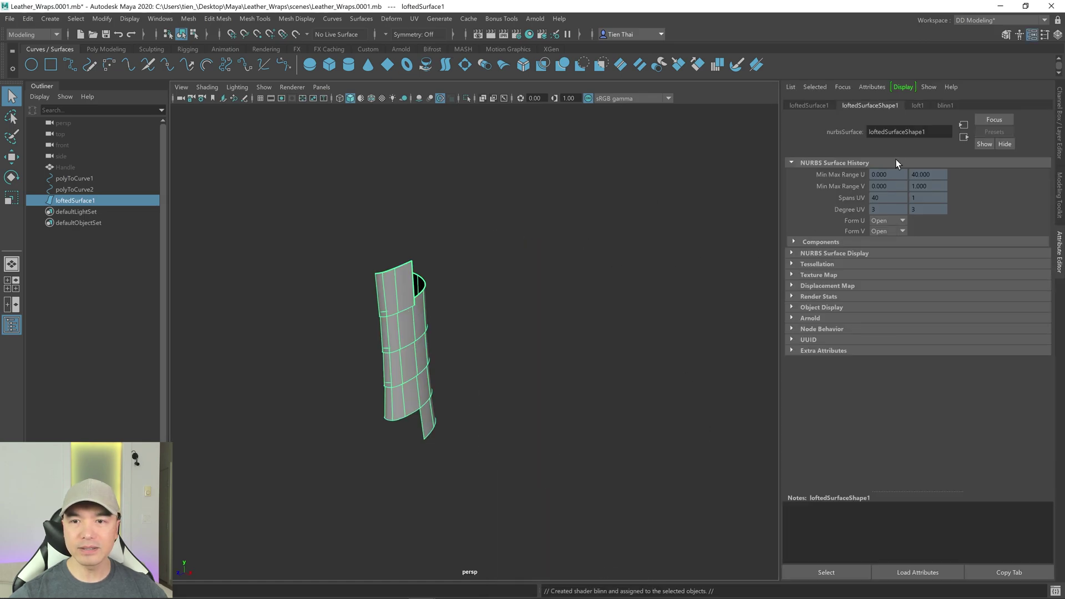
- Set the Blinn material's color to a leather-like reddish brown and close the attribute settings
click(942, 105)
click(901, 226)
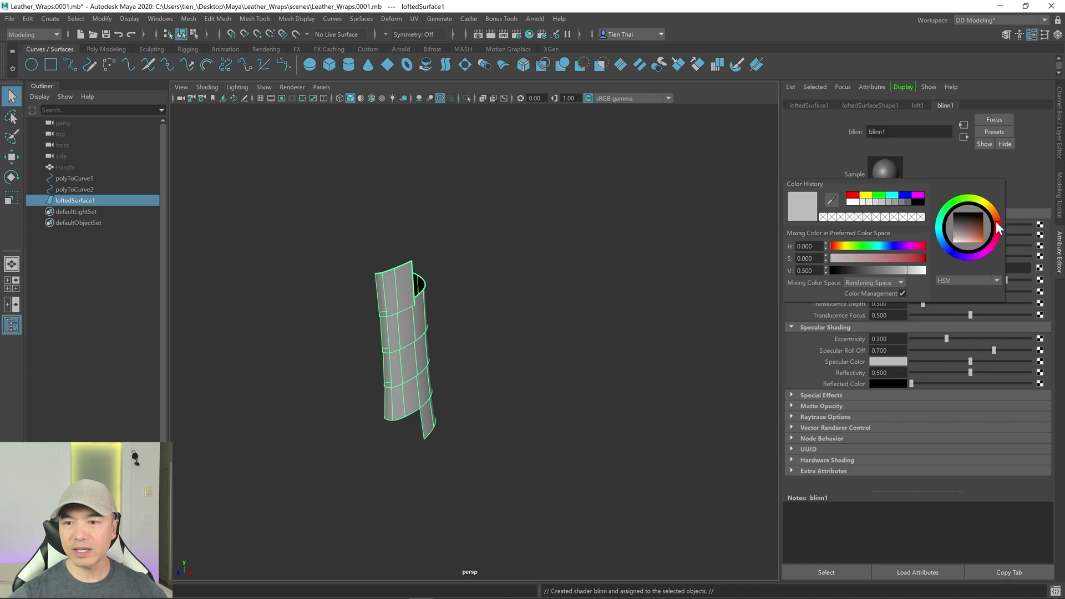
click(976, 235)
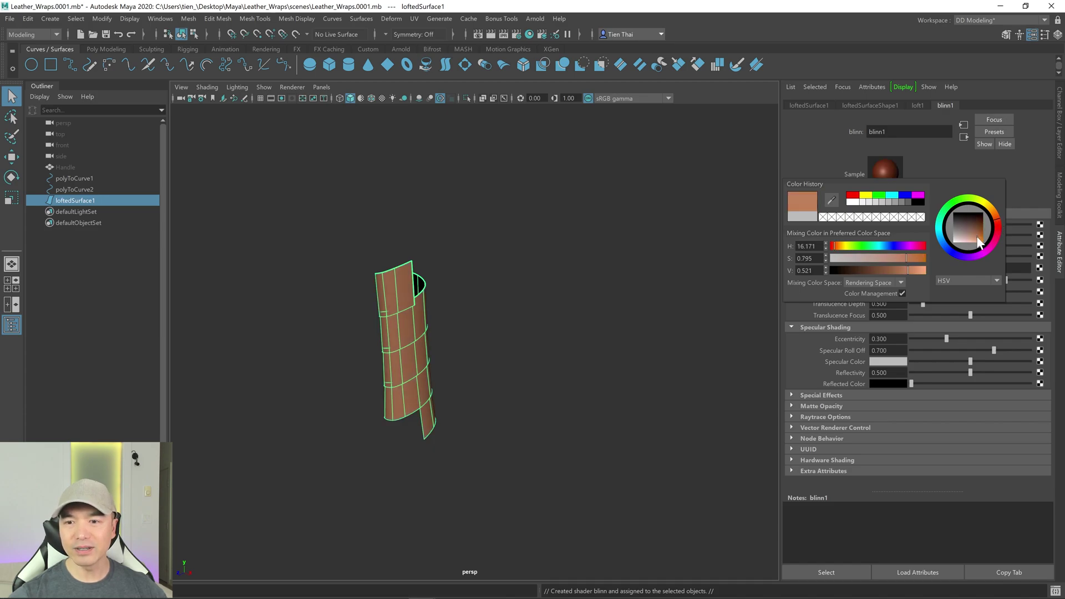
drag(978, 242, 976, 239)
alt+drag(544, 262, 547, 265)
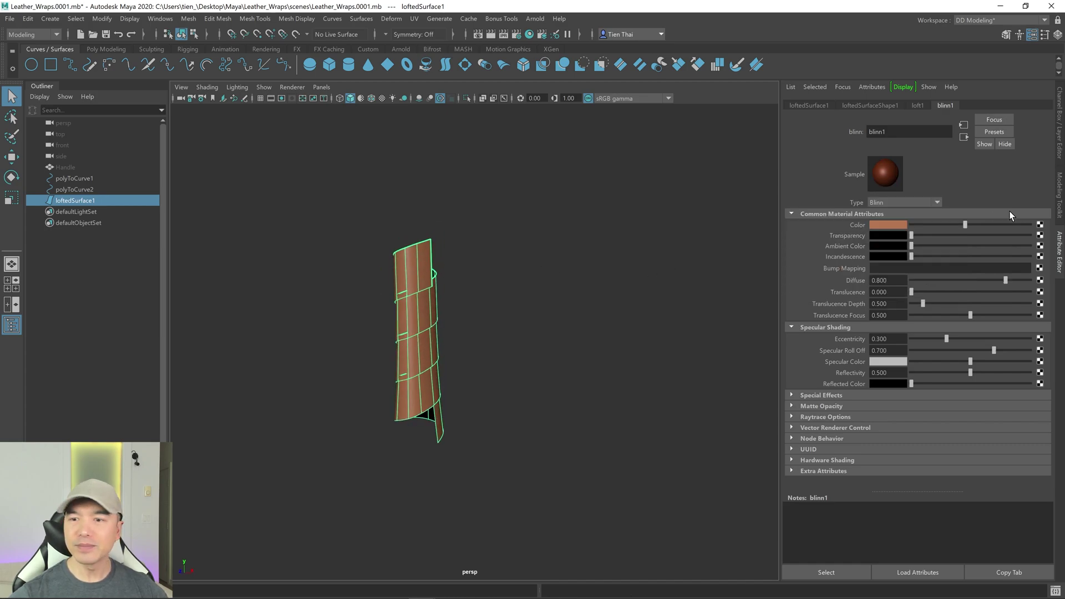
click(1059, 266)
alt+drag(737, 296, 609, 273)
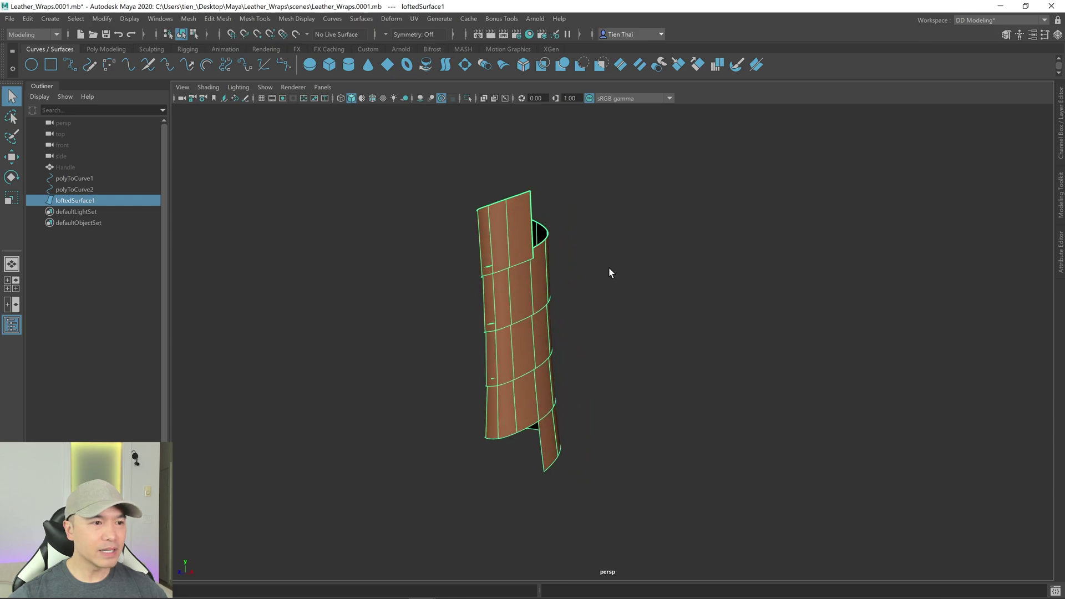
- Set Scale X and Scale Z of the lower spiral curve, polyToCurve2, to 1.05
click(83, 190)
click(1060, 137)
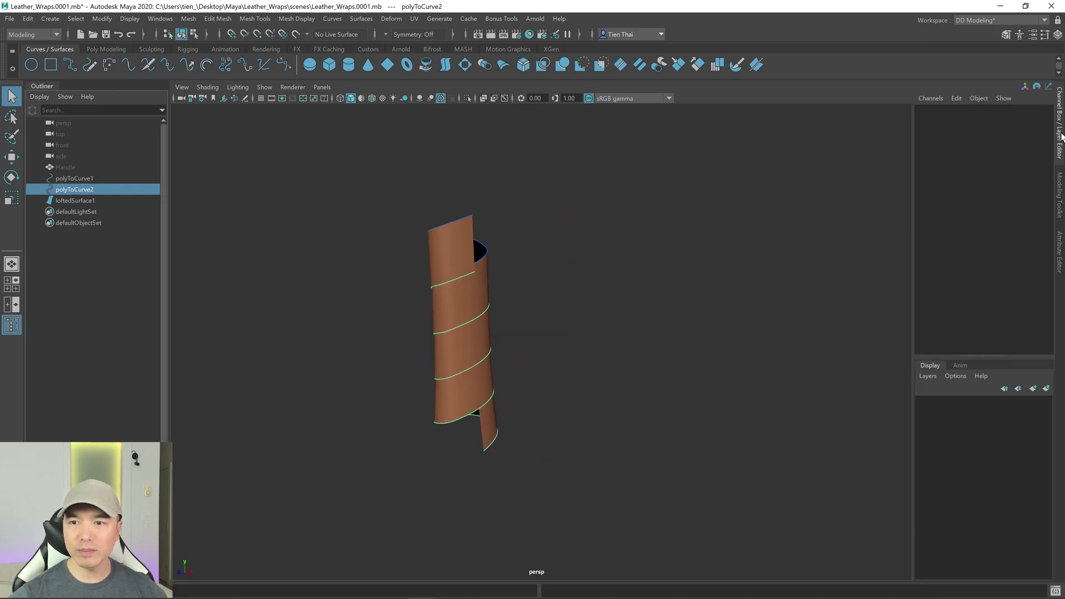
double_click(1025, 171)
text(1.05)
key(Return)
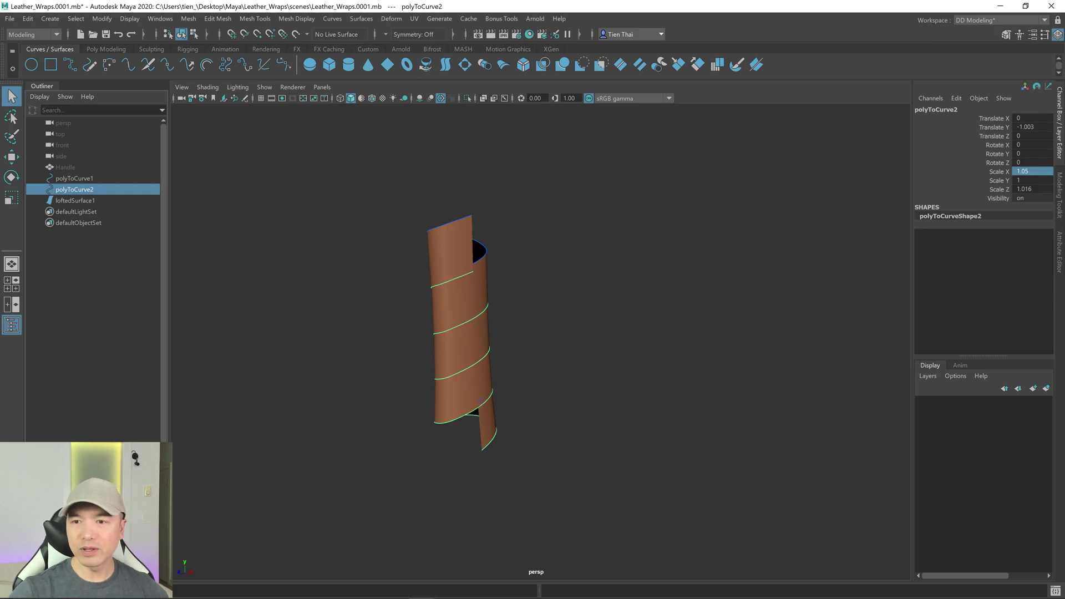
double_click(1023, 189)
text(1)
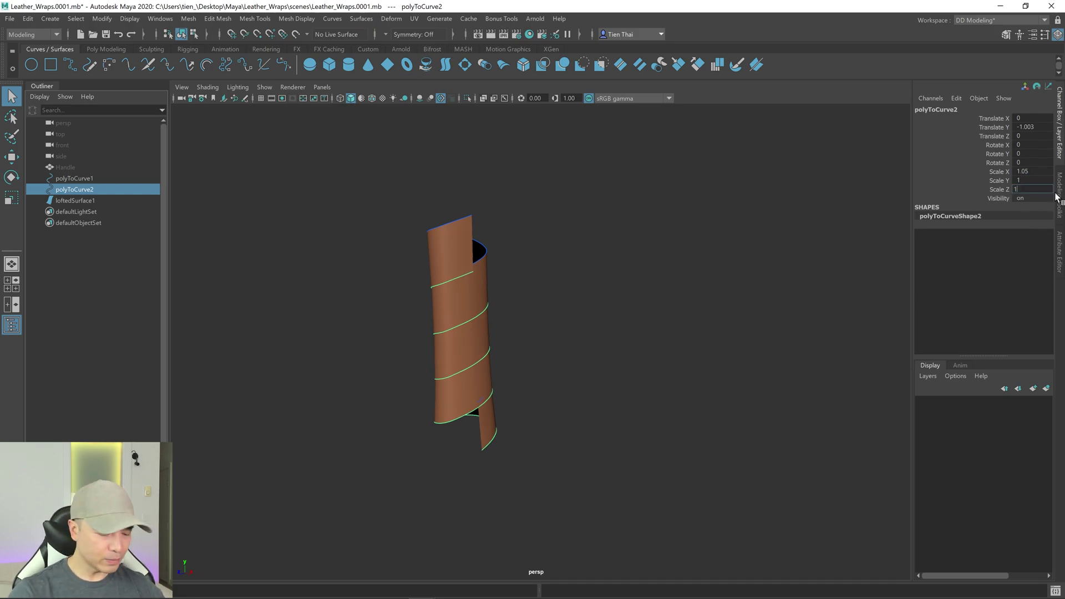
text(.05)
key(Return)
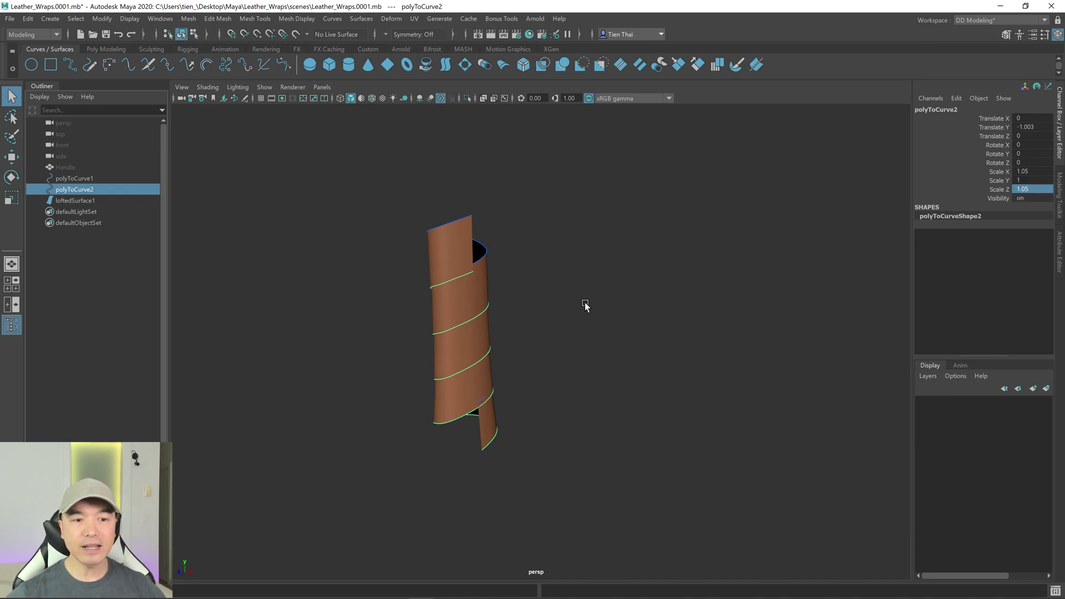
- Try scaling polyToCurve2 further with the Scale tool and undo that change
key(r)
click(201, 256)
click(97, 187)
click(463, 358)
drag(464, 360, 500, 347)
key(ctrl+z)
alt+drag(572, 325, 548, 322)
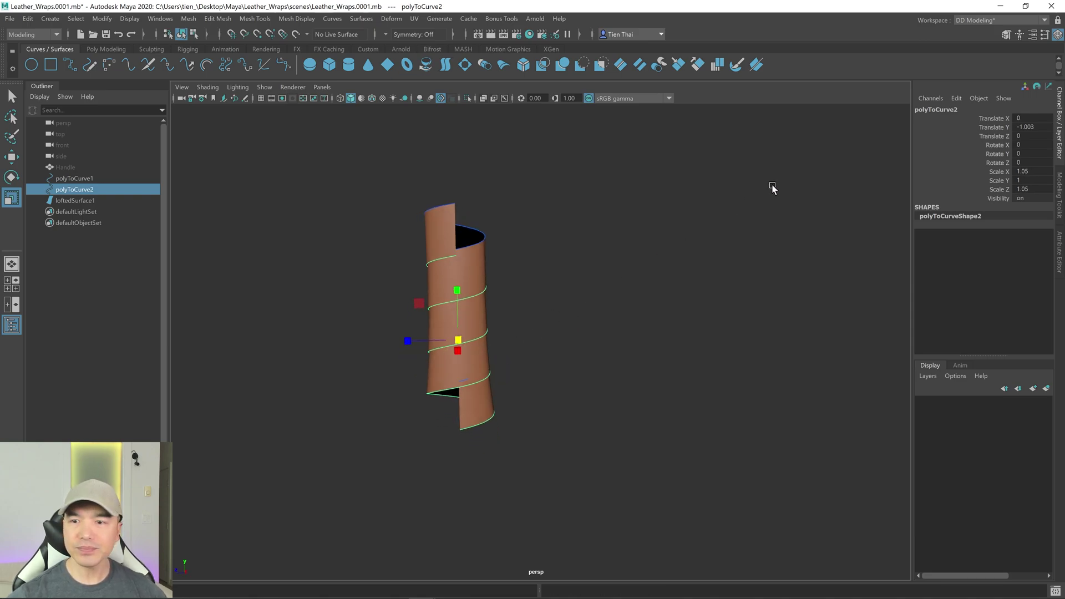
click(1060, 127)
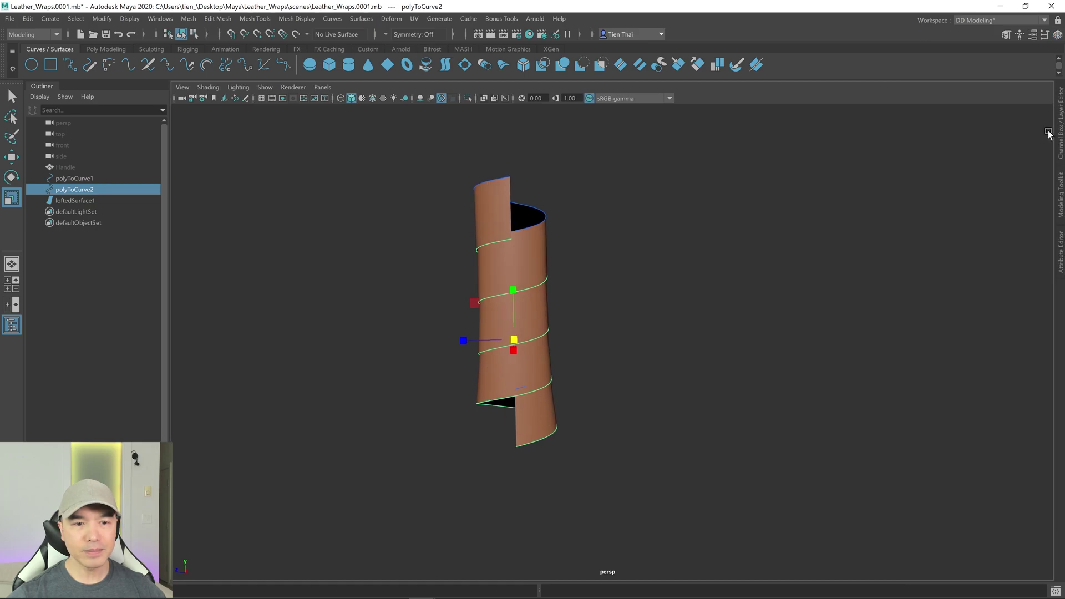
alt+right_drag(730, 211, 748, 265)
alt+drag(748, 265, 655, 294)
key(q)
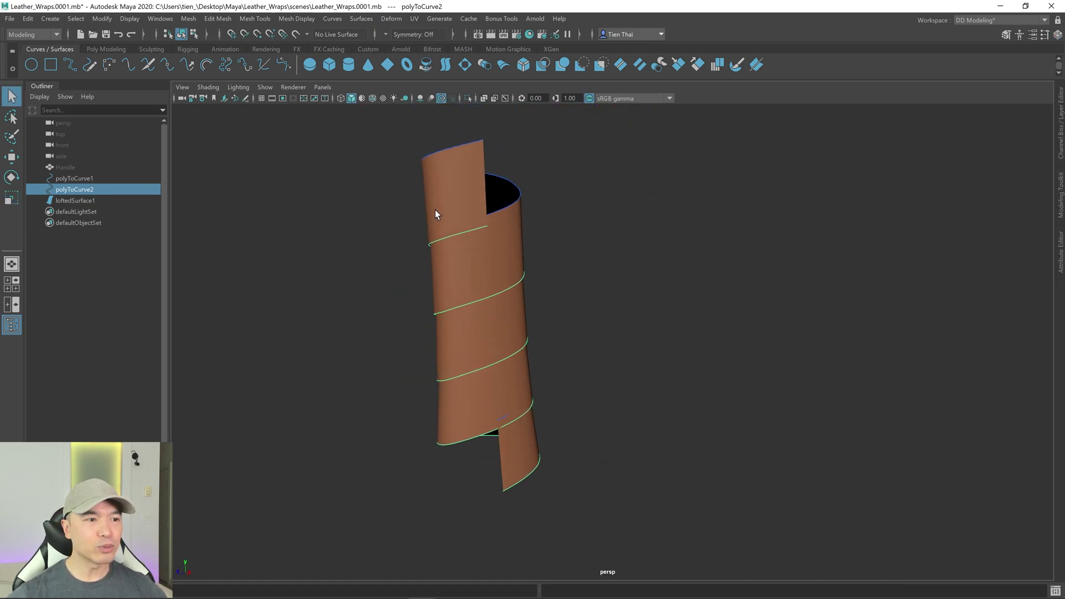
- Unhide the handle to check how the lofted wrap sits against it, and hide the handle again
click(68, 167)
key(shift+h)
alt+drag(518, 337, 613, 353)
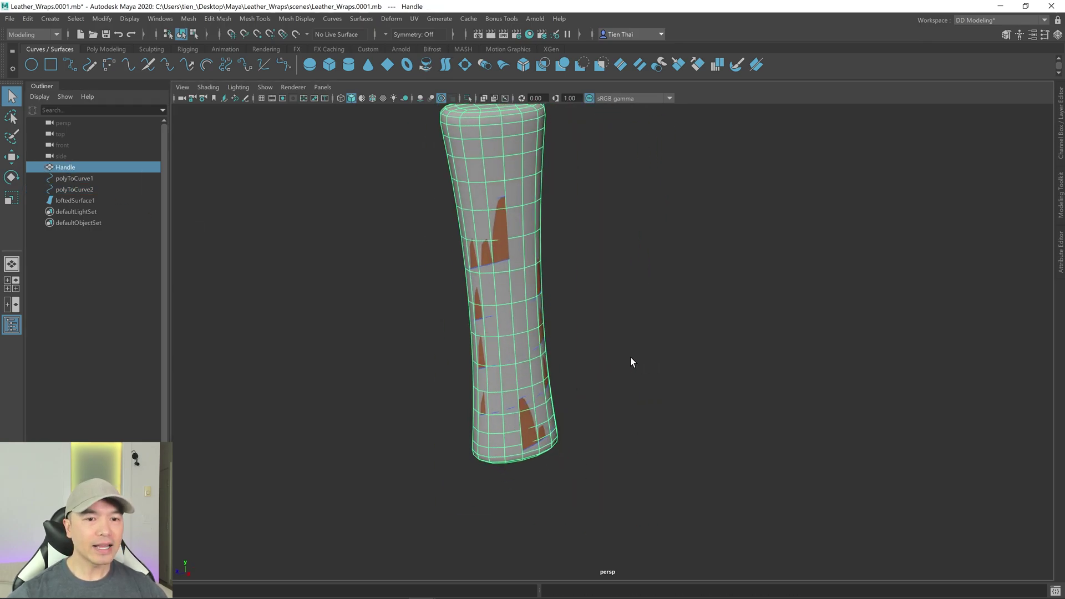
click(83, 201)
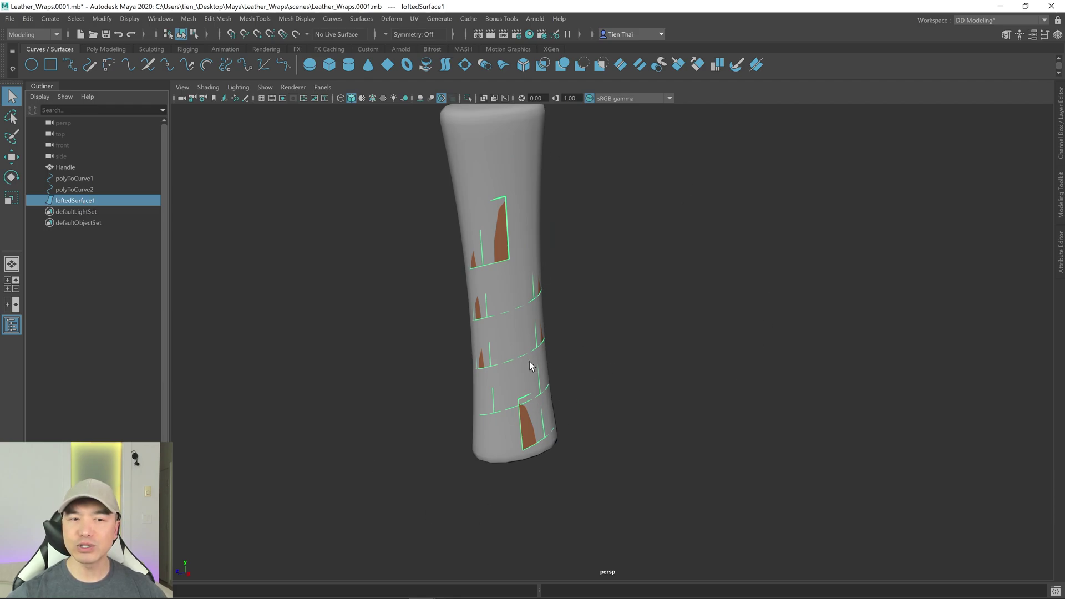
alt+drag(537, 357, 588, 341)
click(488, 190)
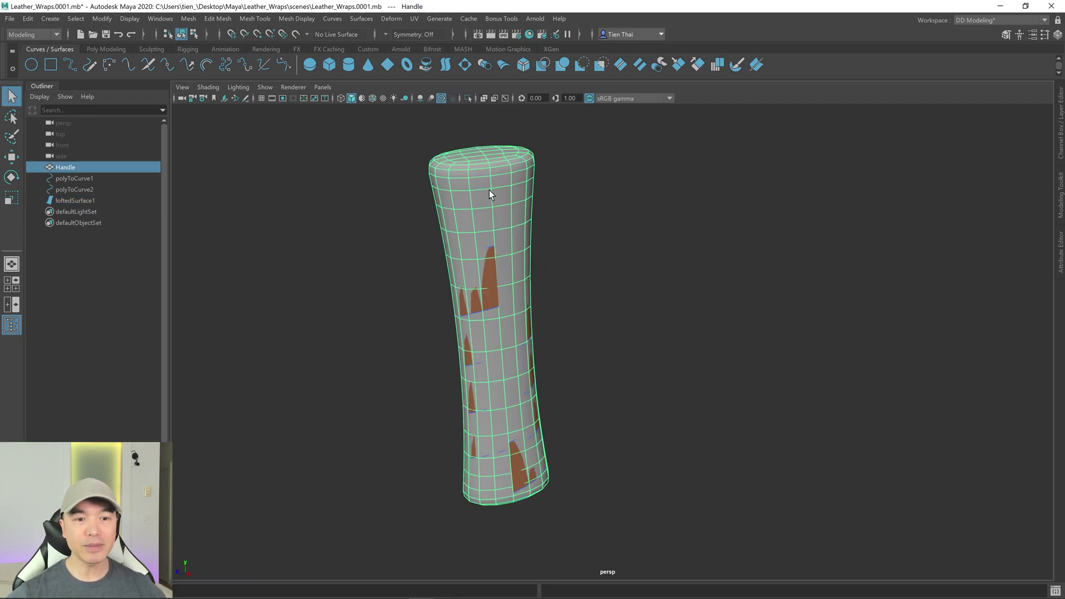
key(ctrl+h)
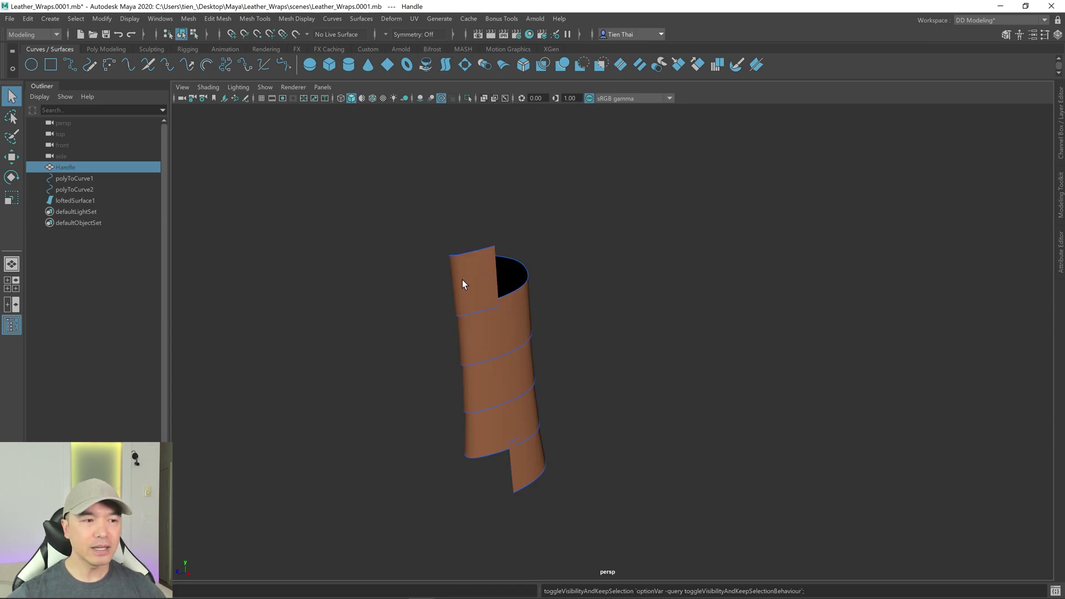
- Convert the lofted surface from NURBS to polygons with reset options and the Control points tessellation method
click(83, 200)
alt+drag(444, 252, 412, 215)
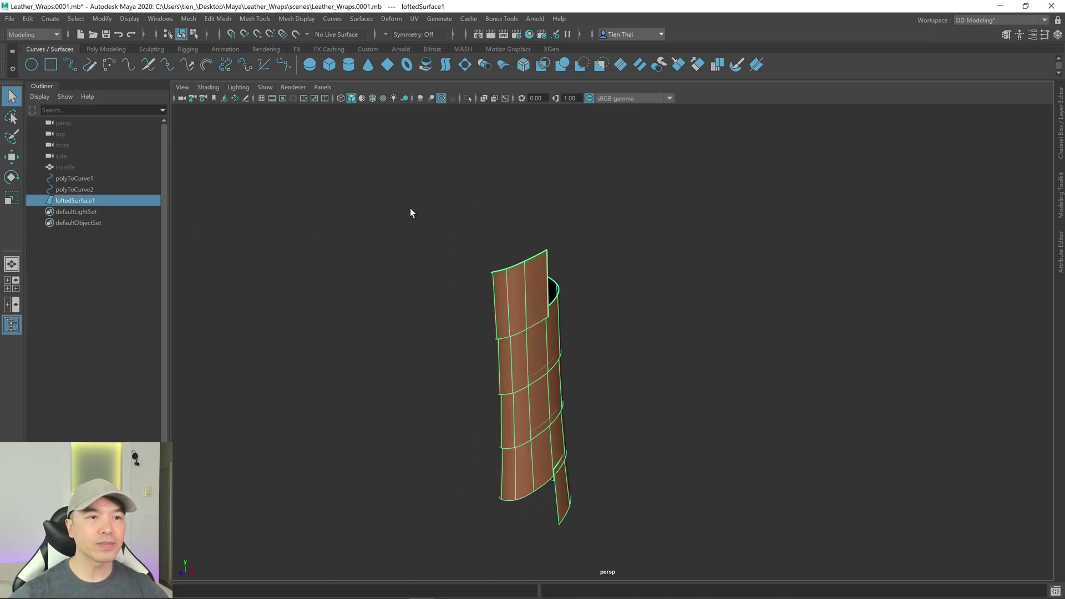
click(102, 19)
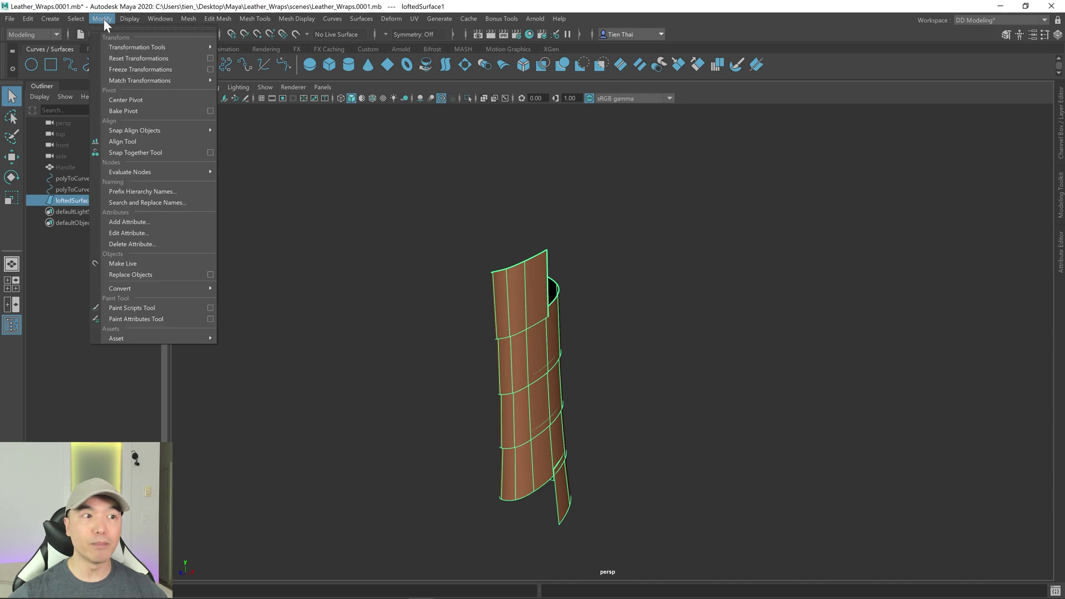
mouse_move(140, 288)
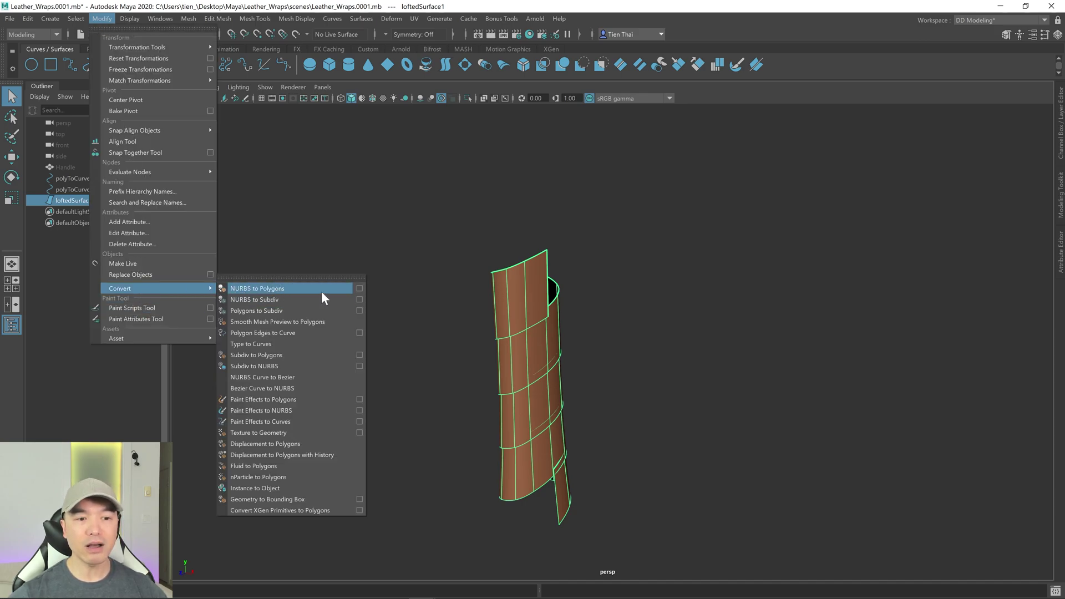
click(360, 287)
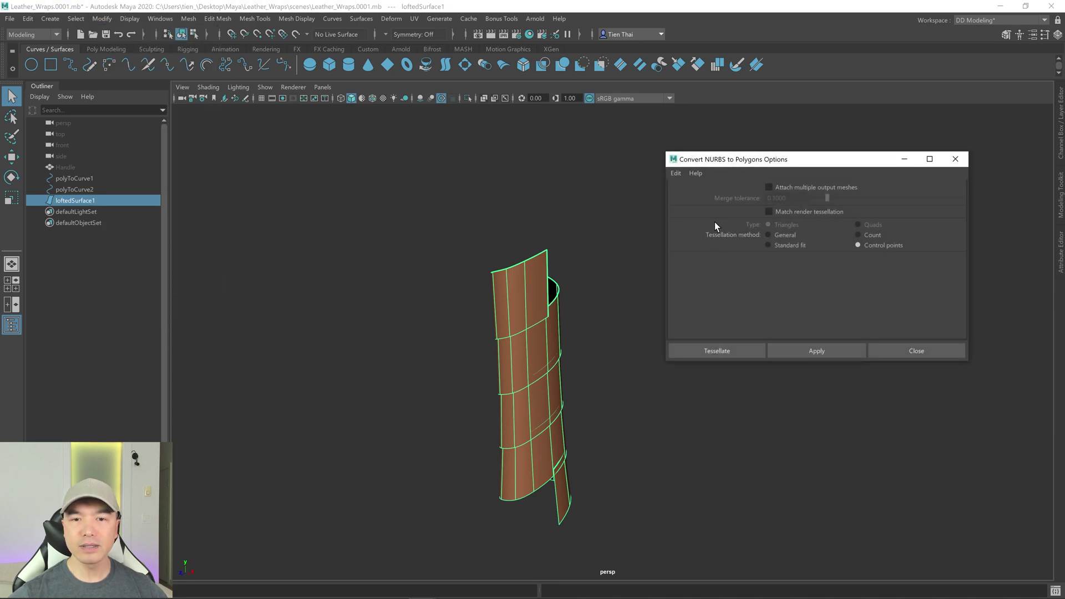
click(677, 173)
click(698, 195)
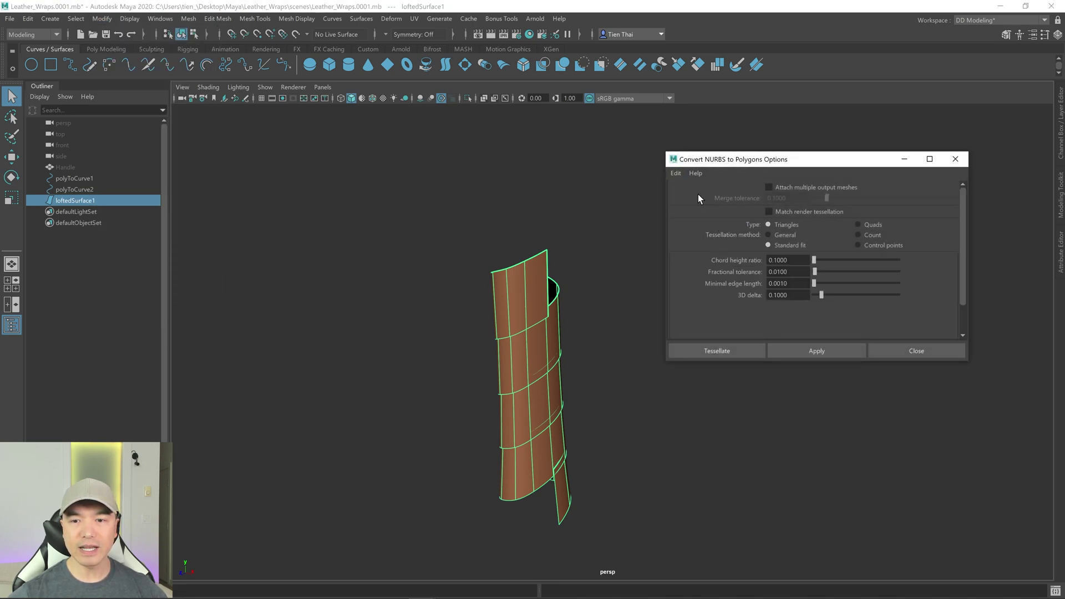
click(858, 245)
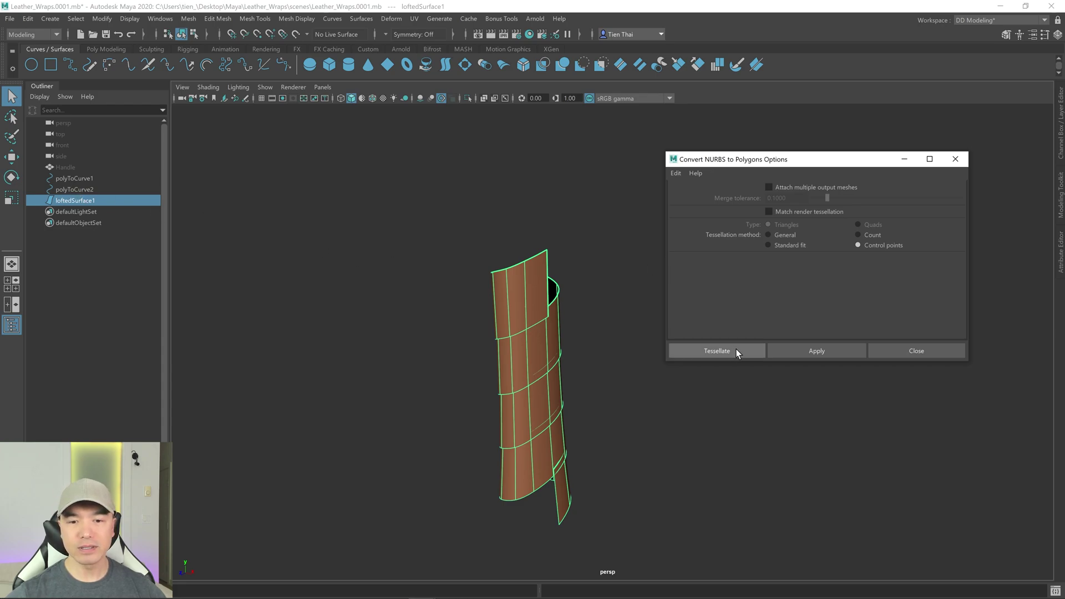
click(716, 351)
- Turn on smooth mesh preview for the converted polygon wrap
alt+drag(700, 364, 674, 350)
alt+drag(612, 363, 677, 389)
key(3)
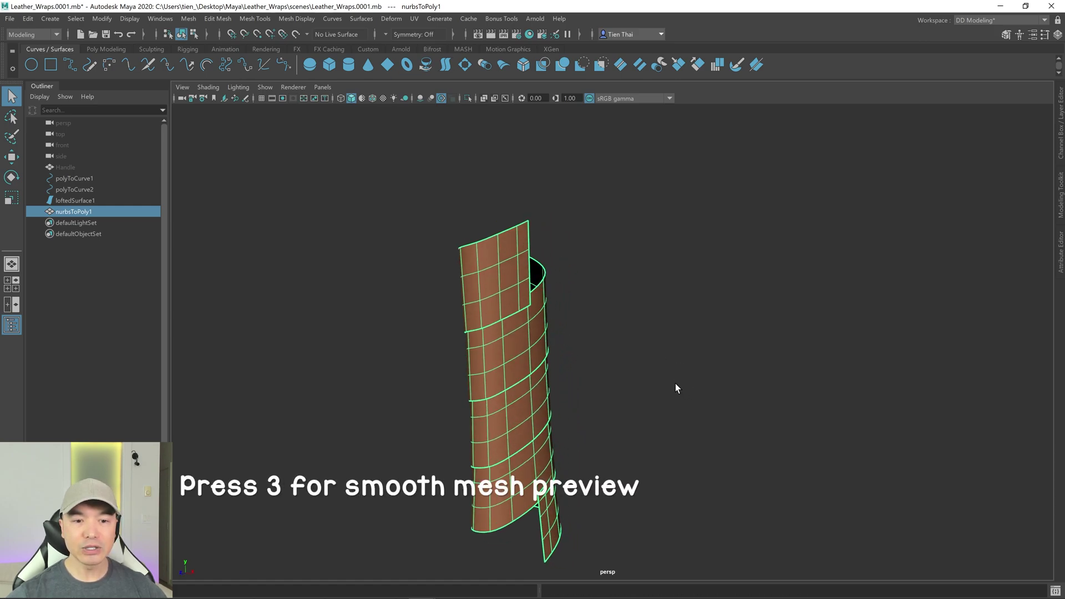
- Examine the polygon wrap's shape and edge flow up close from several angles
alt+drag(356, 331, 682, 294)
alt+drag(521, 275, 604, 300)
alt+right_drag(604, 300, 722, 315)
alt+drag(722, 316, 651, 294)
alt+right_drag(651, 295, 650, 331)
mouse_move(651, 333)
alt+mouse_down()
mouse_move(656, 319)
mouse_move(635, 322)
alt+mouse_up()
alt+right_drag(629, 374, 651, 380)
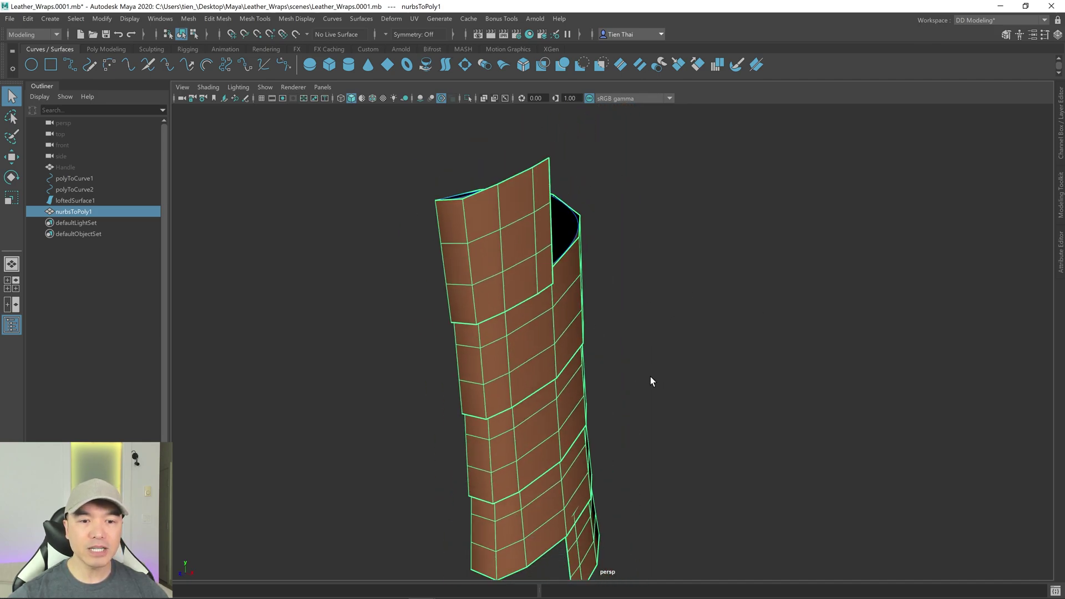
- Unhide the handle and select the polygon wrap nurbsToPoly1
shift+right_click(718, 226)
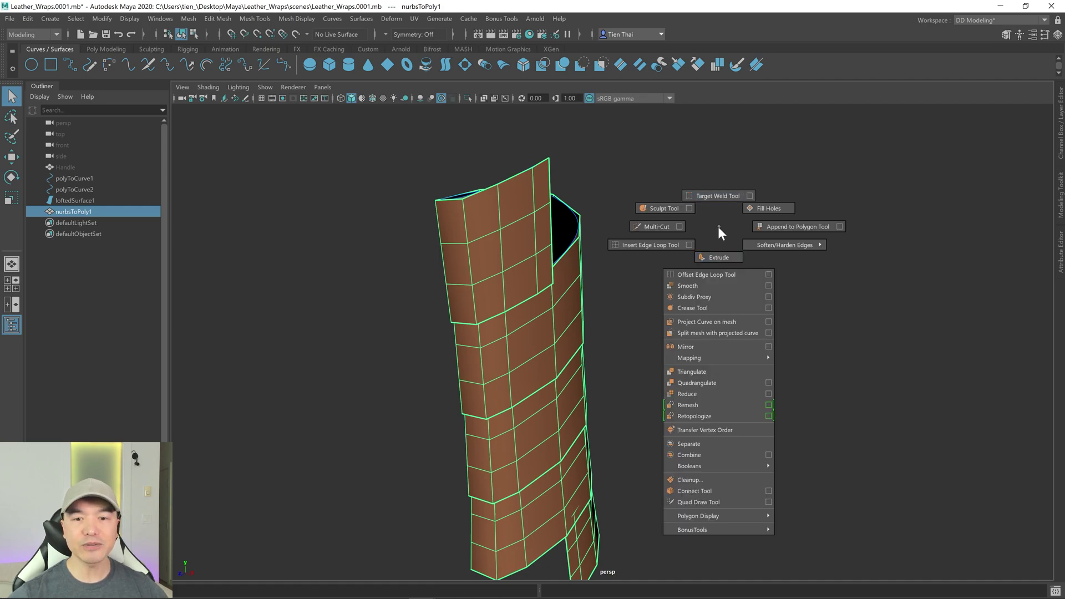
click(717, 226)
click(74, 167)
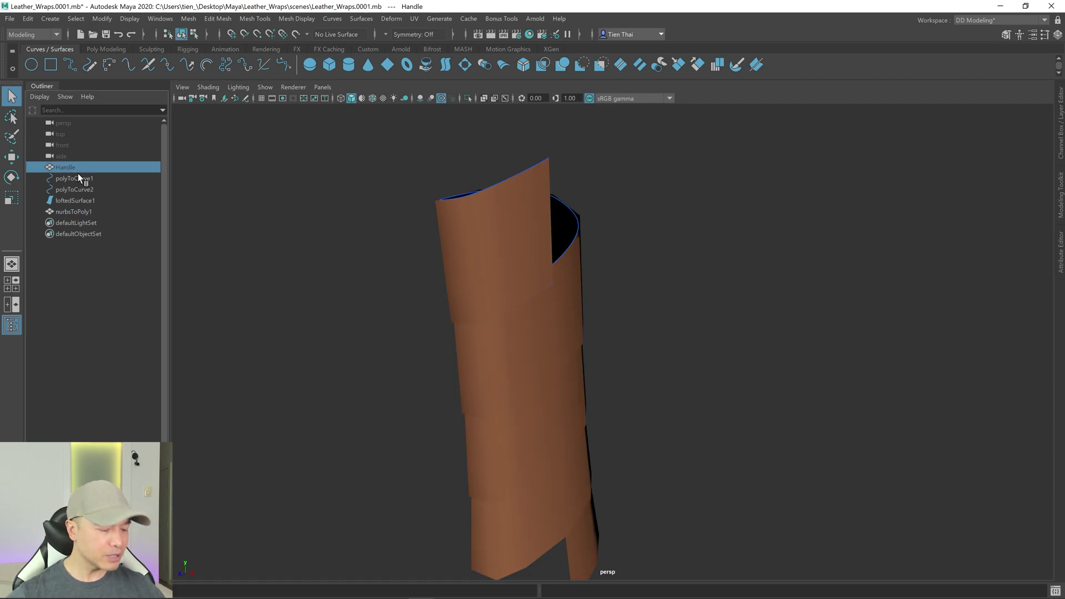
key(h)
click(65, 211)
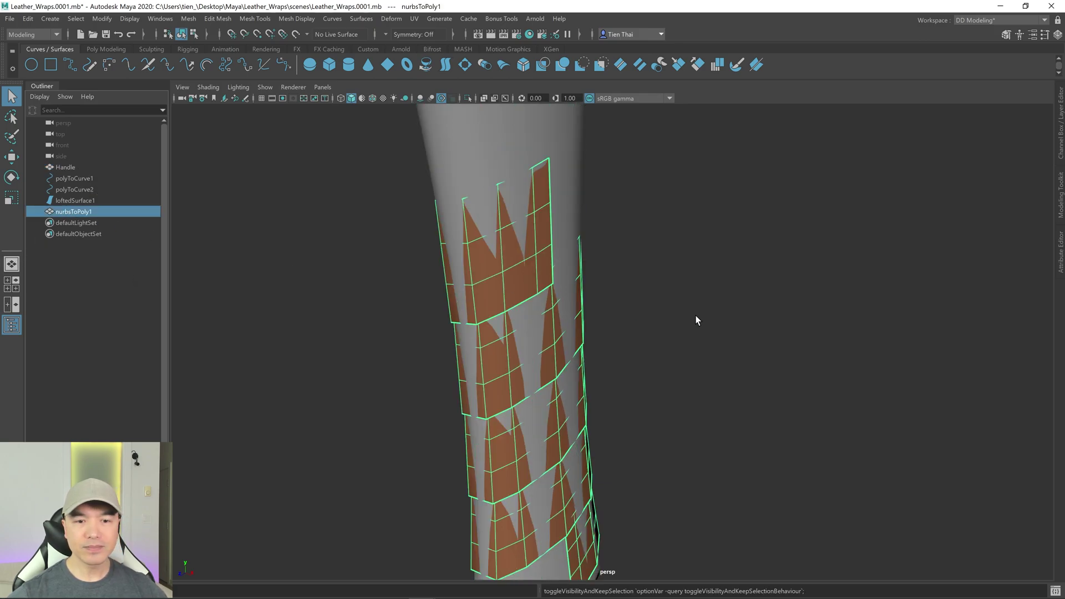
- Extrude the wrap's faces with a thickness of 0.056 and return to object selection
shift+right_drag(790, 214, 791, 245)
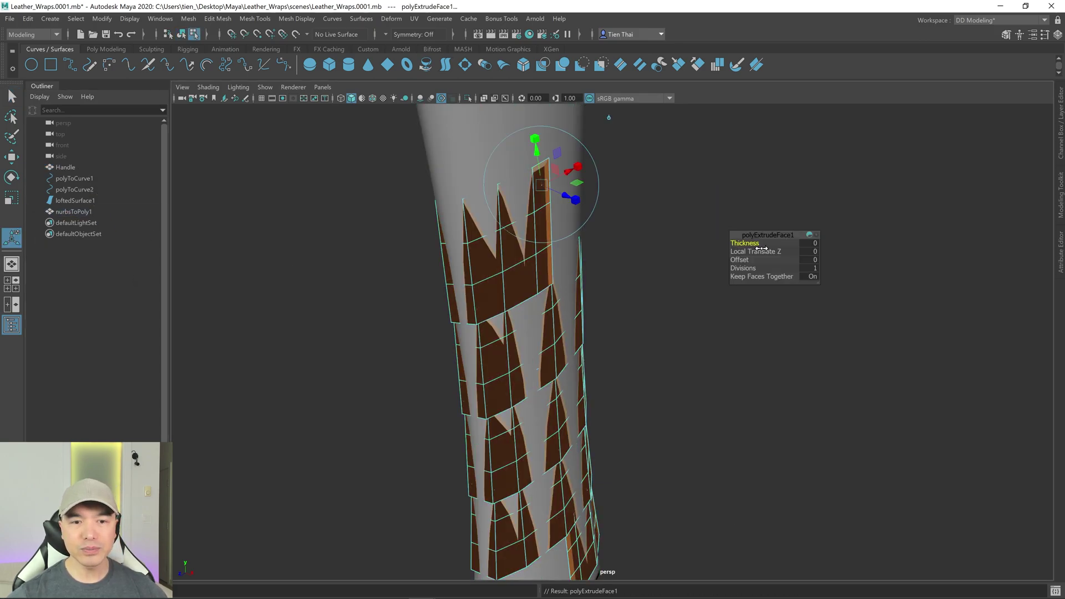
drag(744, 244, 646, 244)
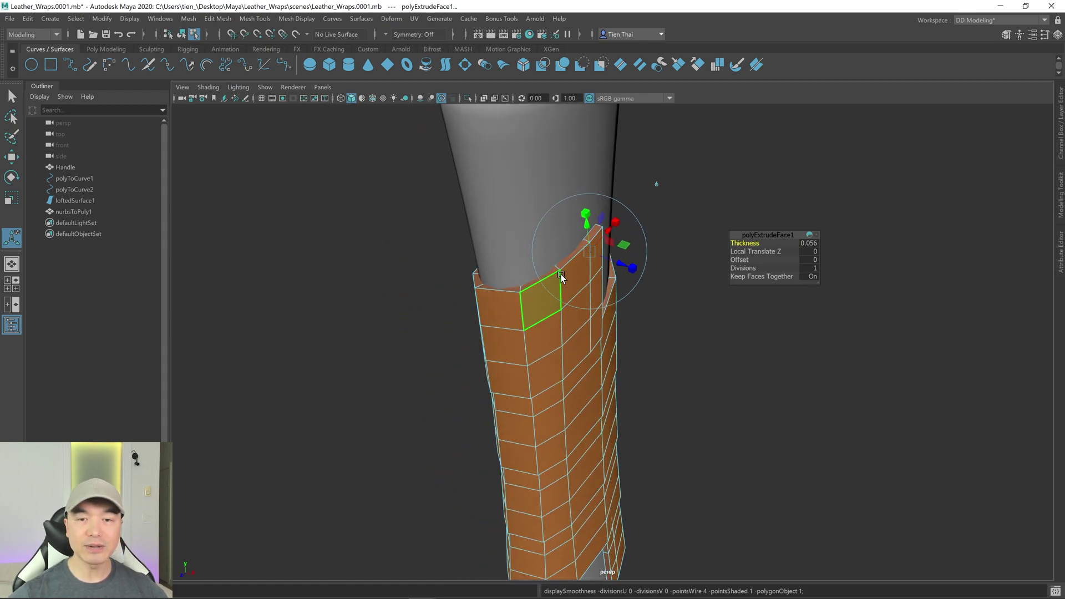
alt+drag(566, 258, 555, 295)
key(q)
key(F8)
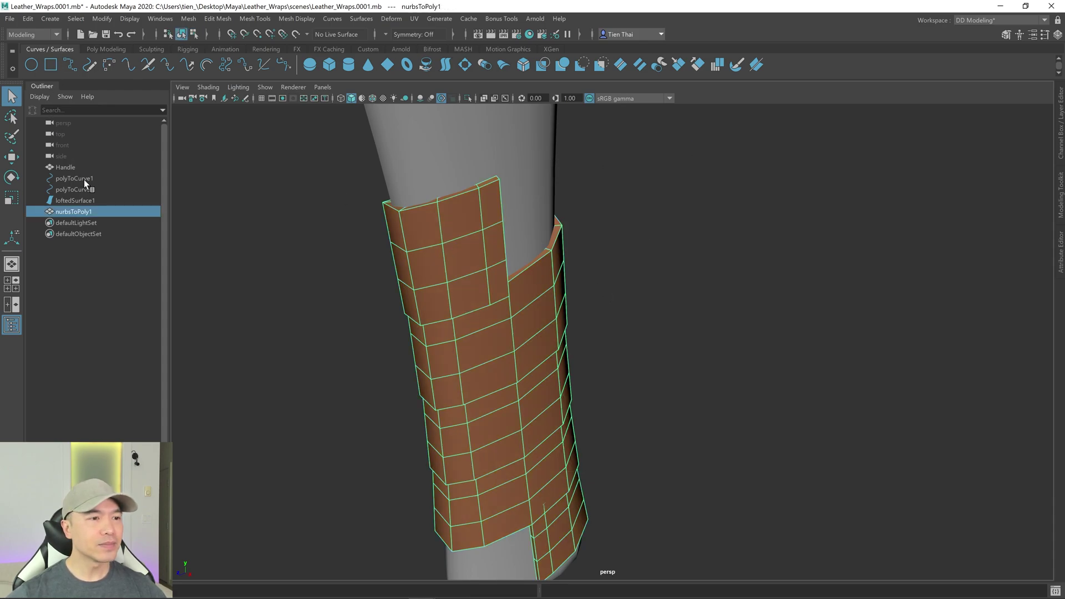
- Isolate the wrap and insert supporting edge loops near its ends and along its spiral borders with the Multi-Cut tool
click(468, 98)
alt+drag(497, 211, 584, 255)
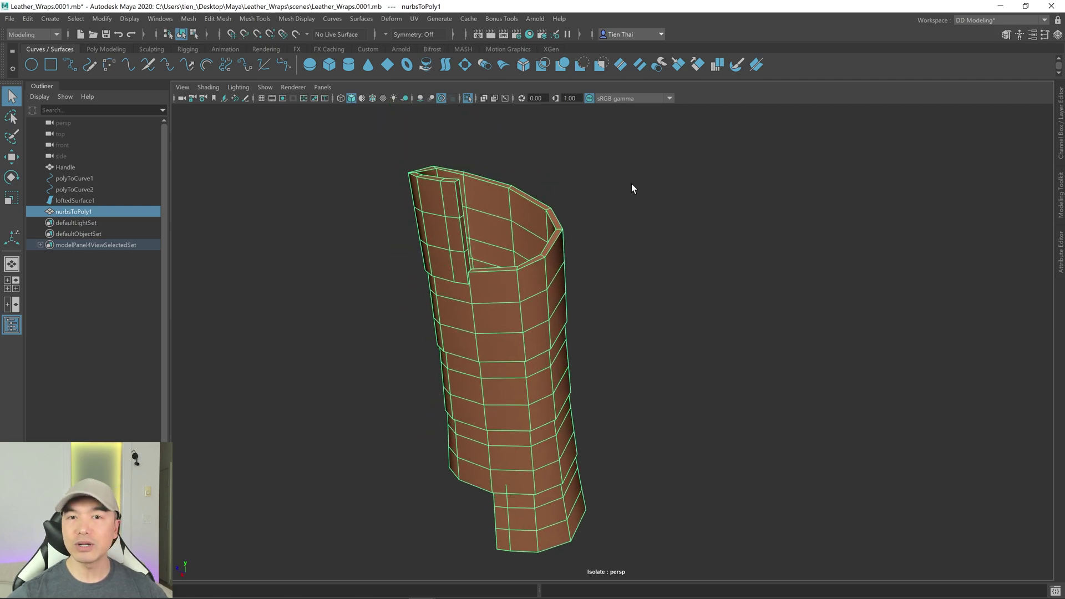
shift+right_click(660, 180)
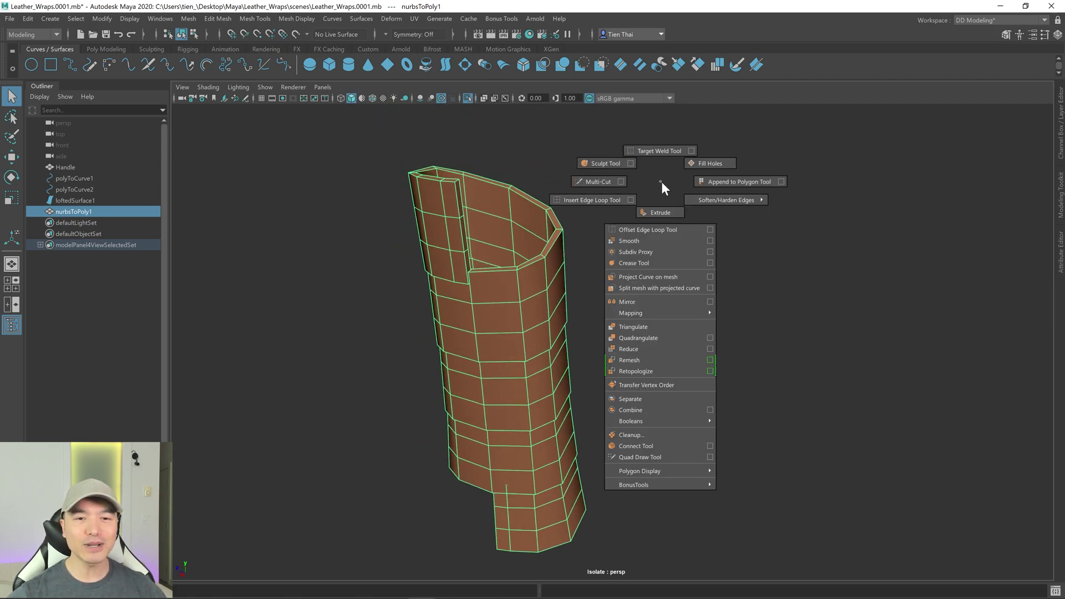
click(592, 183)
alt+drag(519, 248, 784, 276)
scroll(784, 275, up, 5)
click(613, 178)
alt+middle_drag(655, 338, 654, 154)
alt+drag(655, 154, 635, 183)
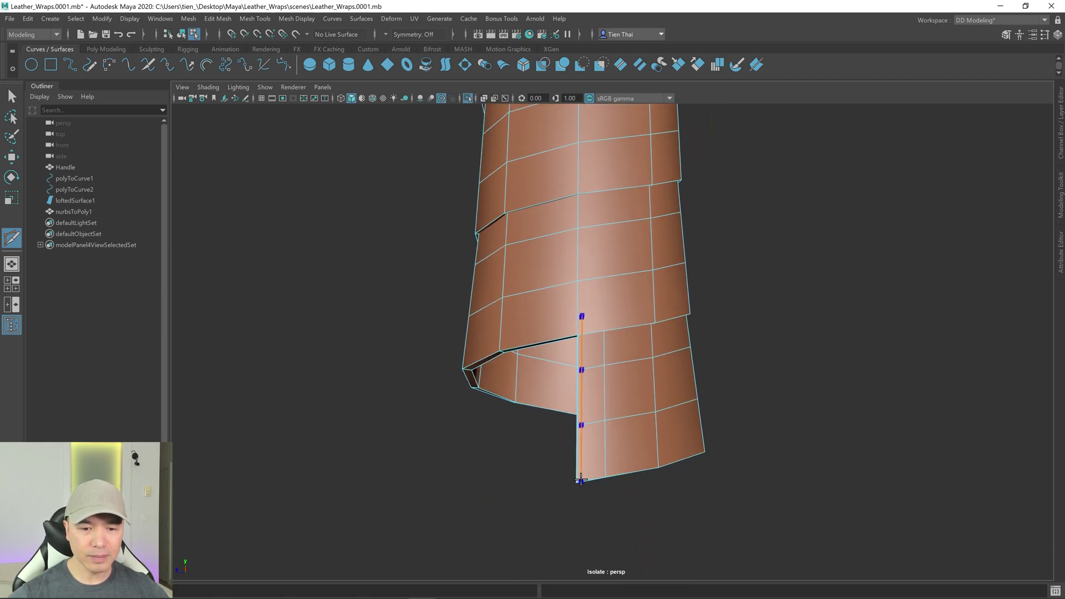
alt+drag(602, 471, 599, 289)
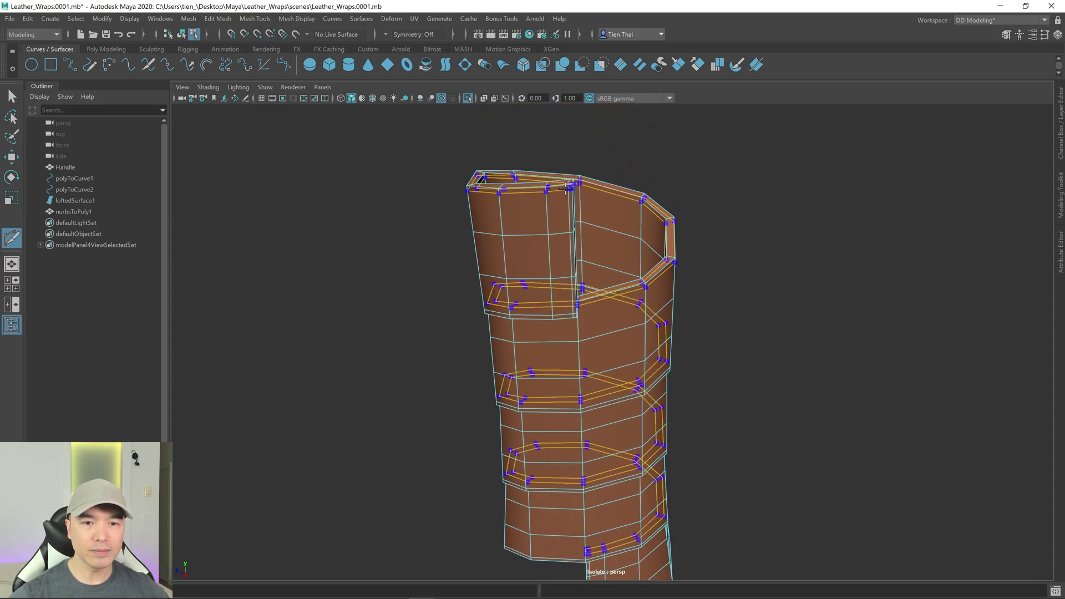
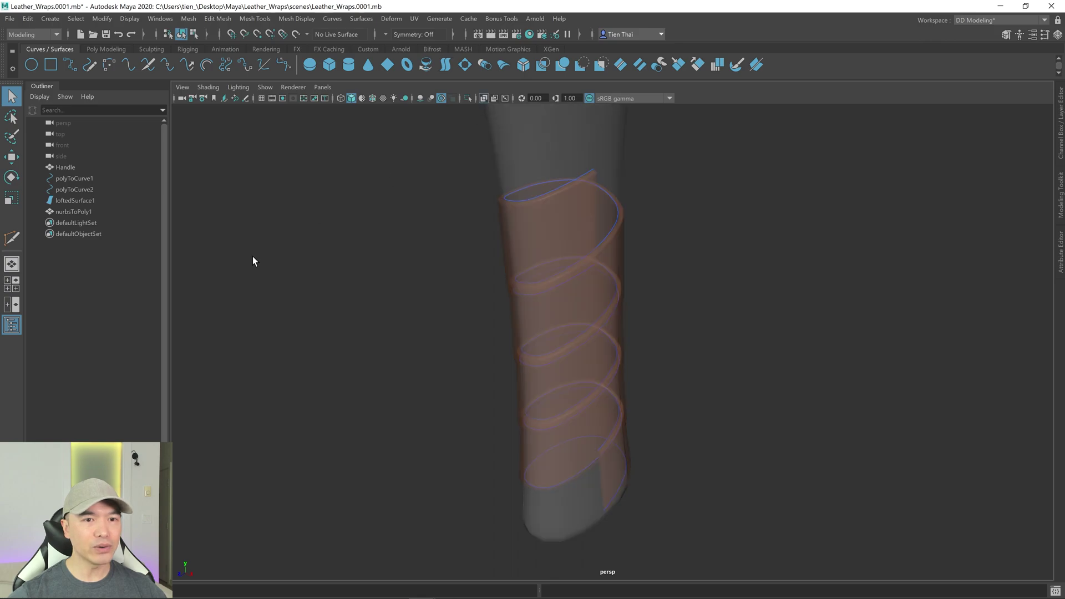
- Nudge polyToCurve1's control vertices 3 and 4 at the uppermost turn with the Move tool, using X-ray display to select them
click(78, 178)
right_drag(755, 195, 697, 195)
alt+drag(697, 194, 609, 224)
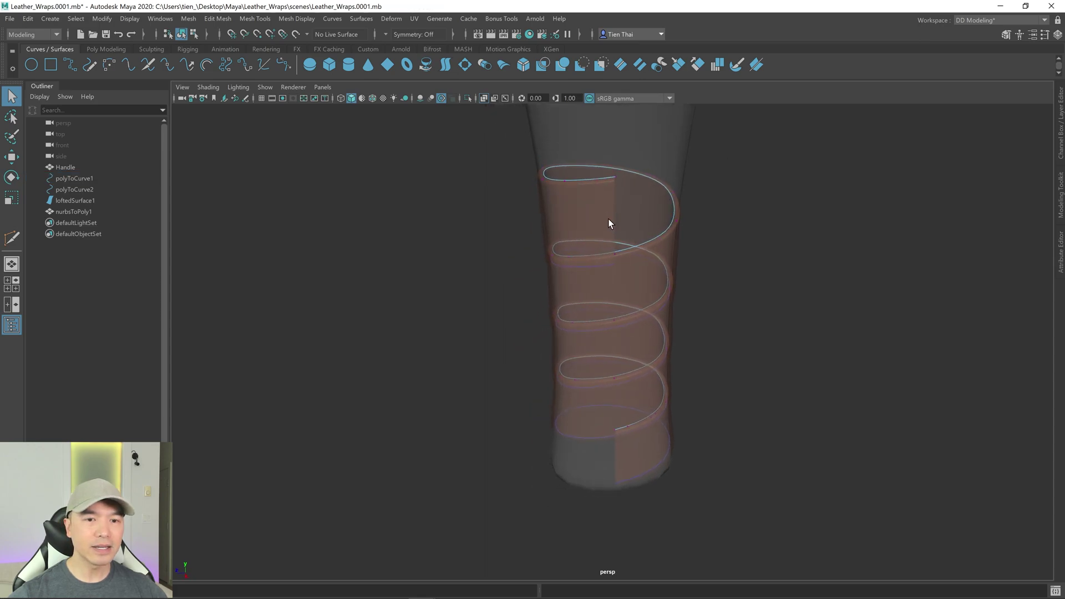
drag(541, 181, 545, 191)
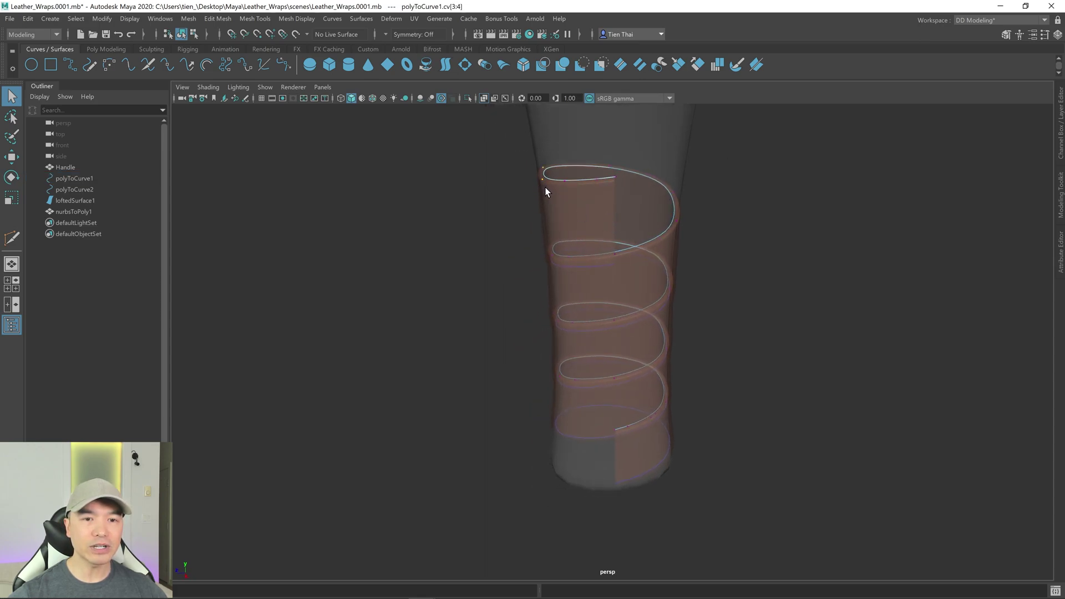
click(484, 99)
alt+drag(607, 214, 656, 285)
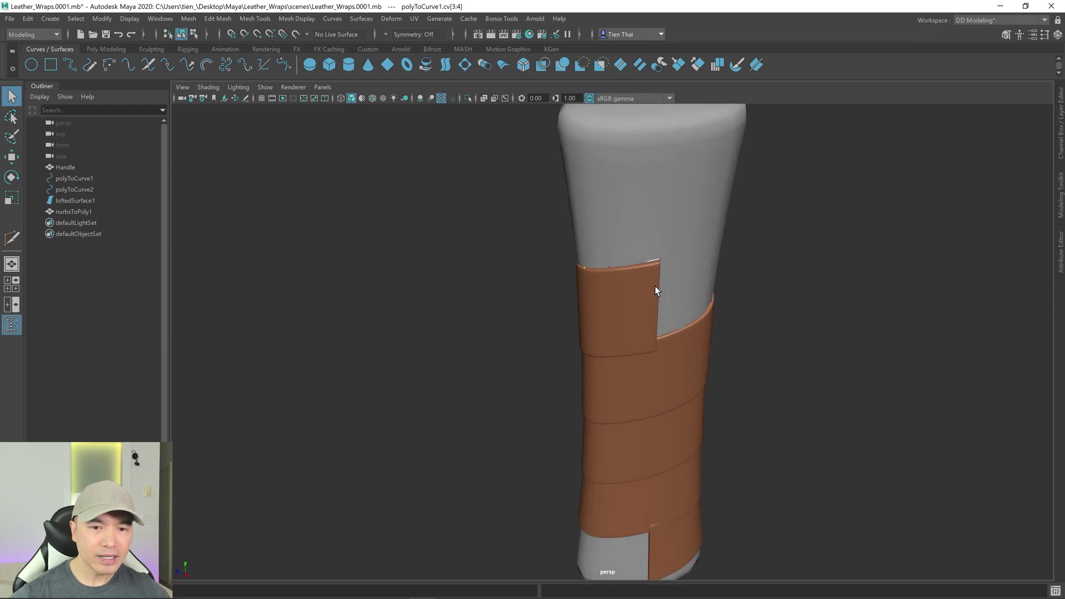
key(w)
drag(525, 271, 523, 272)
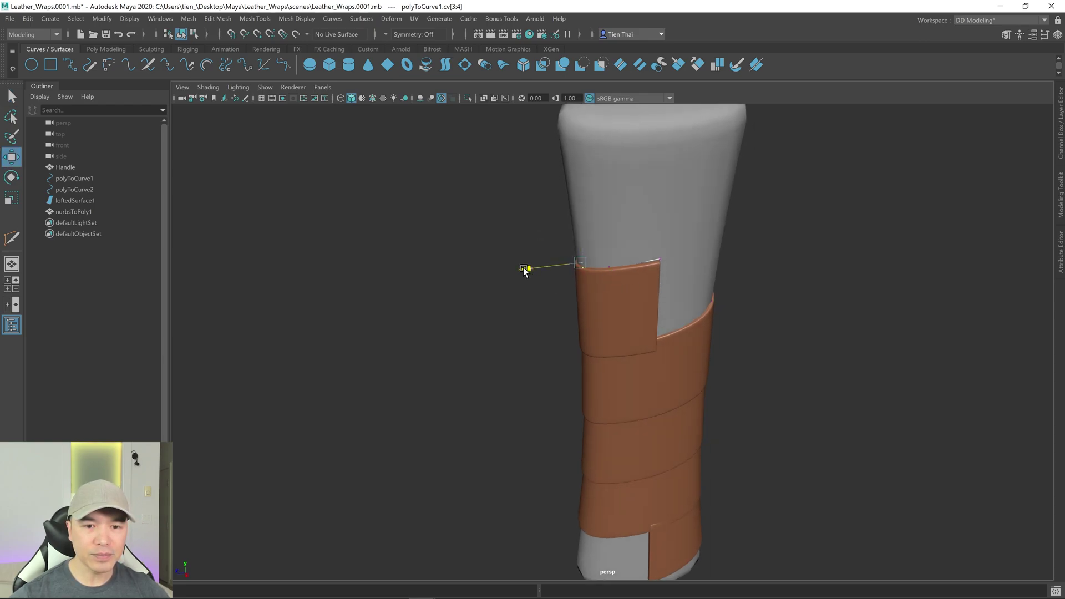
- Select polyToCurve1 and turn on X-ray display to reveal the curve at the handle's lower end
alt+drag(849, 363, 199, 309)
click(70, 177)
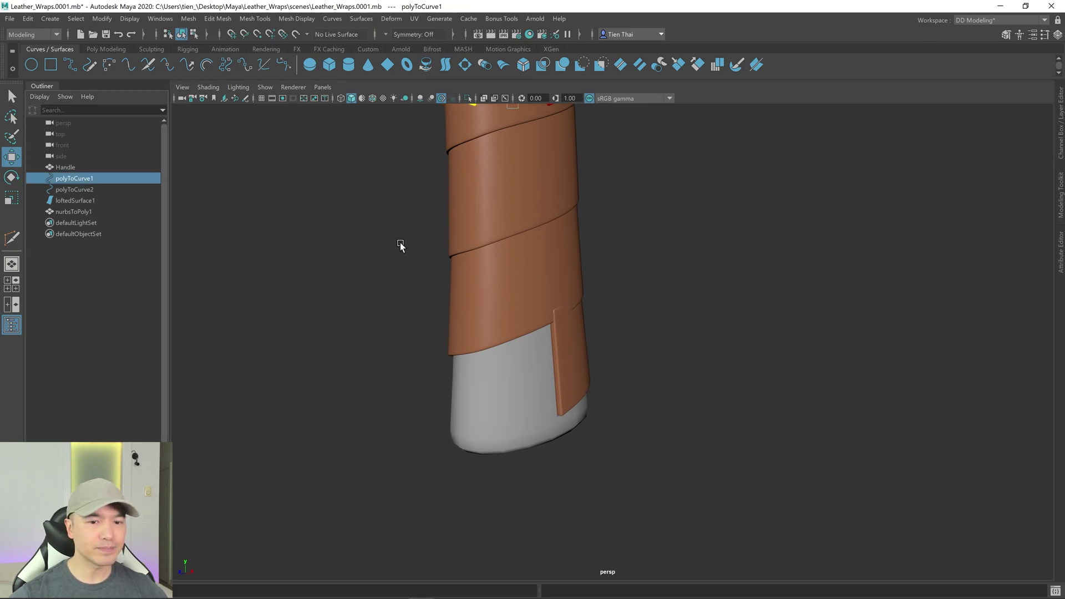
click(483, 98)
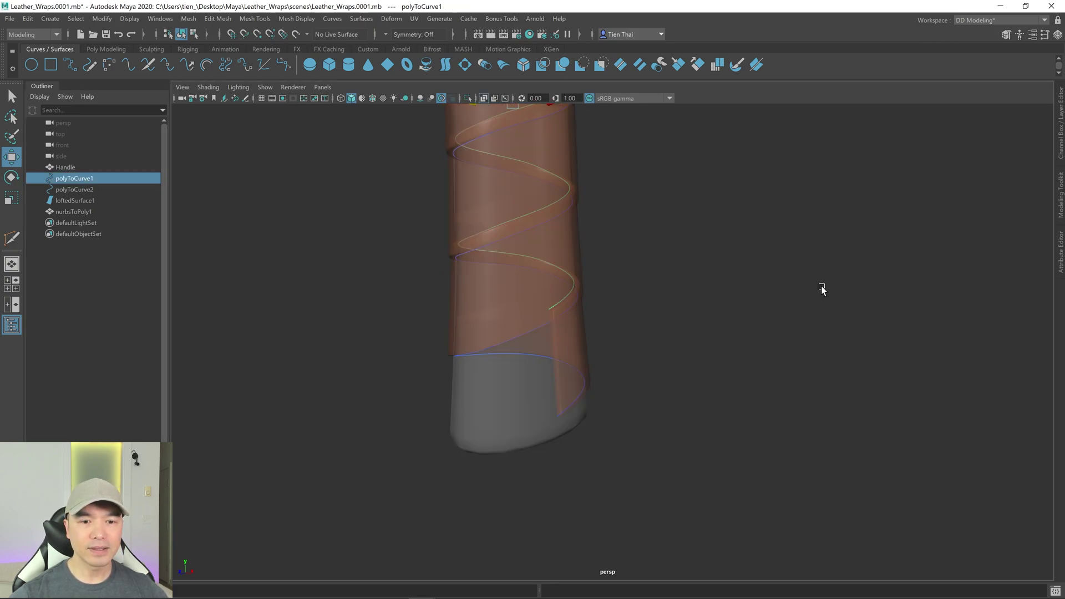
right_drag(774, 231, 767, 190)
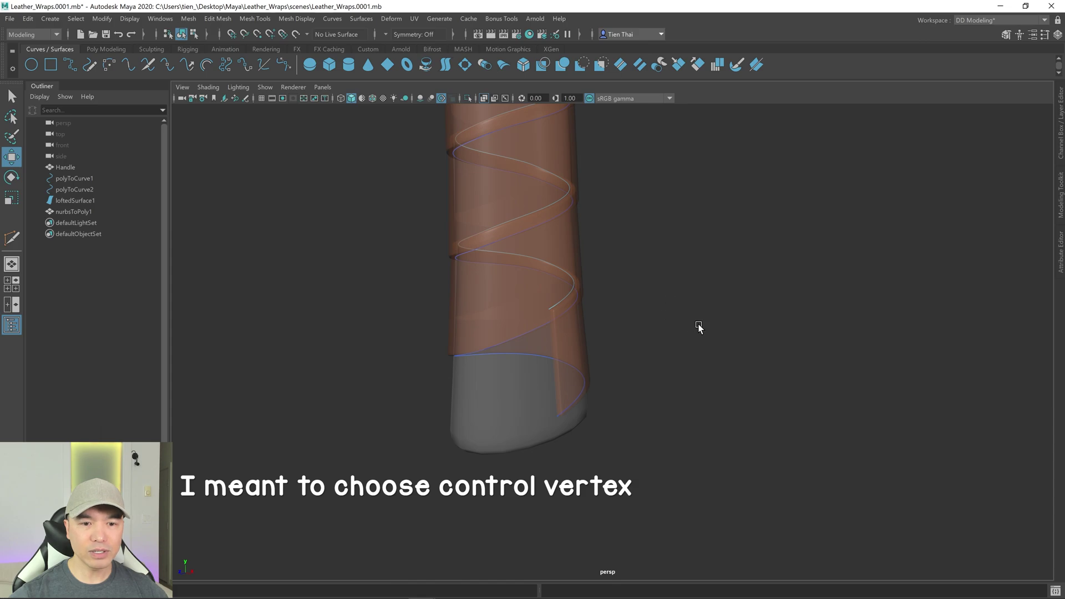
mouse_move(697, 326)
alt+mouse_down()
mouse_move(678, 328)
mouse_move(688, 331)
alt+mouse_up()
key(q)
scroll(687, 331, up, 6)
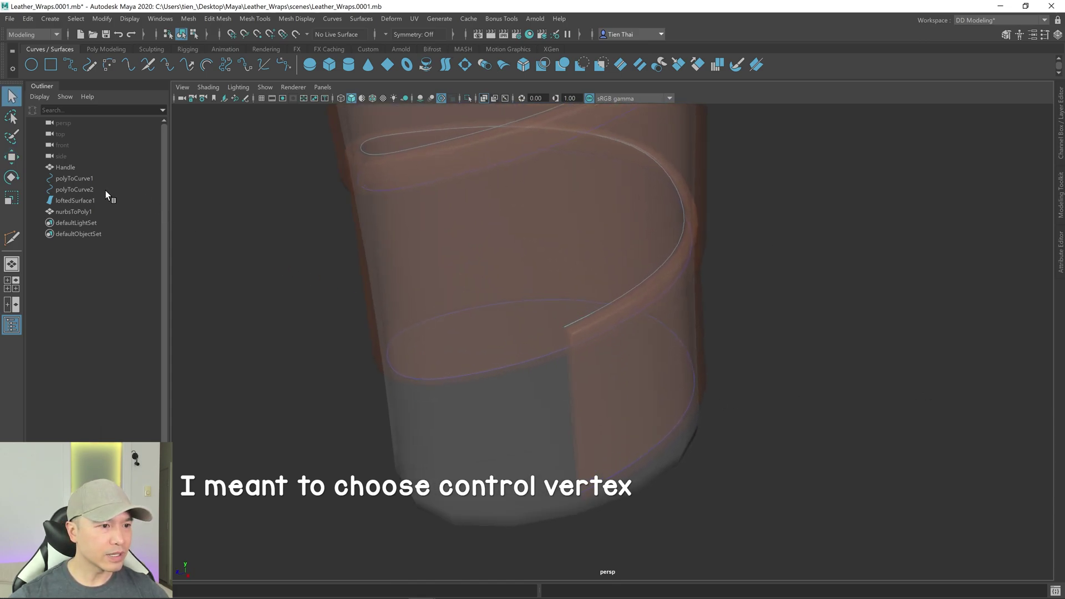
- Select control vertices 41 and 42 at polyToCurve1's lower end, turn off X-ray display and nudge them along the X axis
click(86, 178)
right_drag(831, 252, 784, 241)
alt+drag(785, 240, 613, 279)
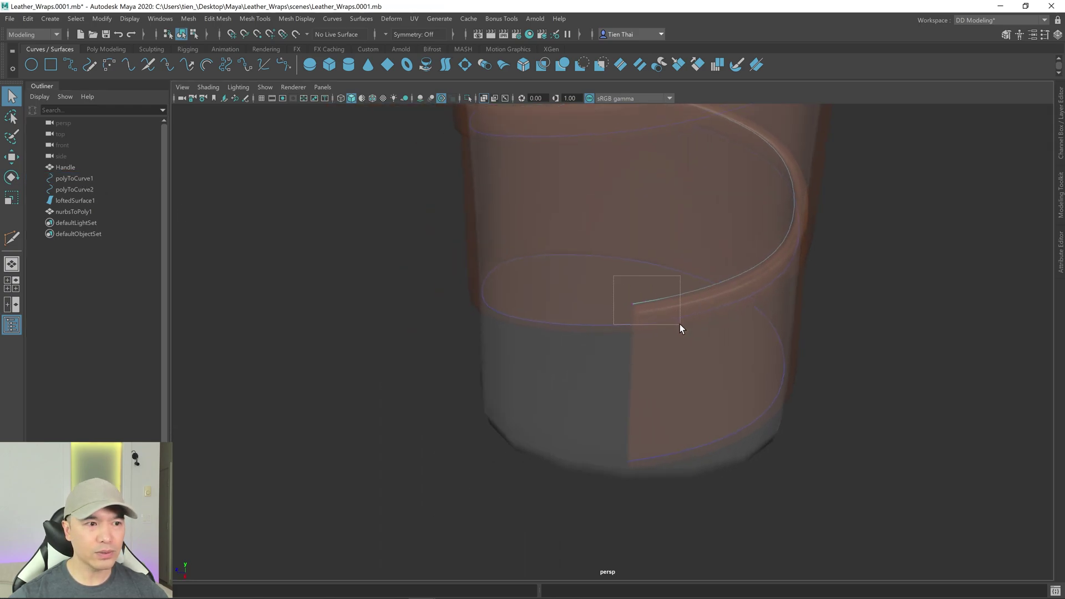
drag(680, 324, 727, 335)
key(w)
scroll(632, 345, up, 4)
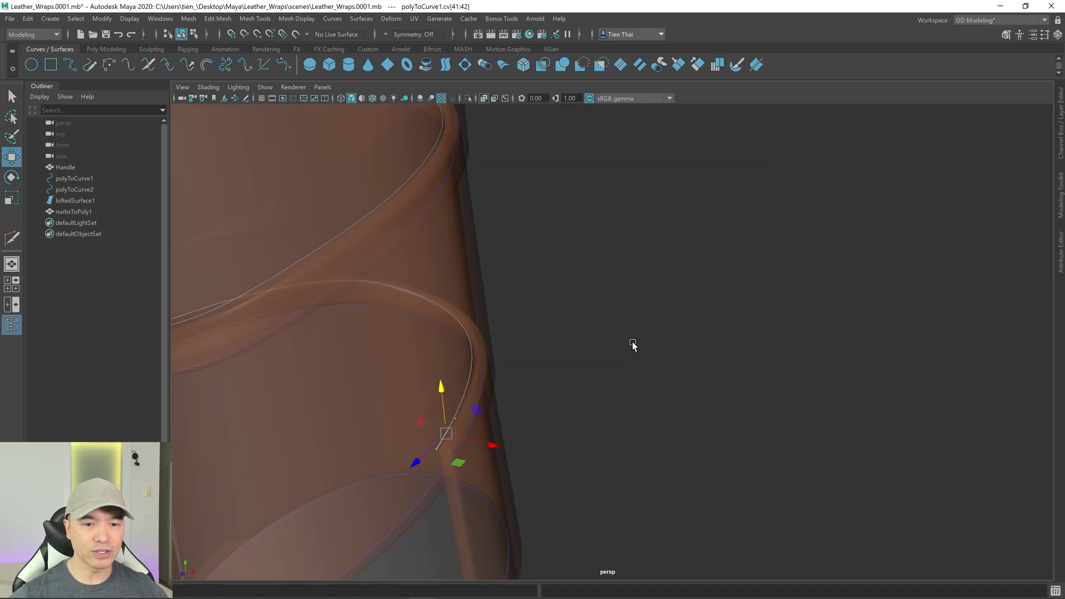
alt+drag(632, 345, 610, 311)
click(483, 99)
scroll(872, 248, down, 4)
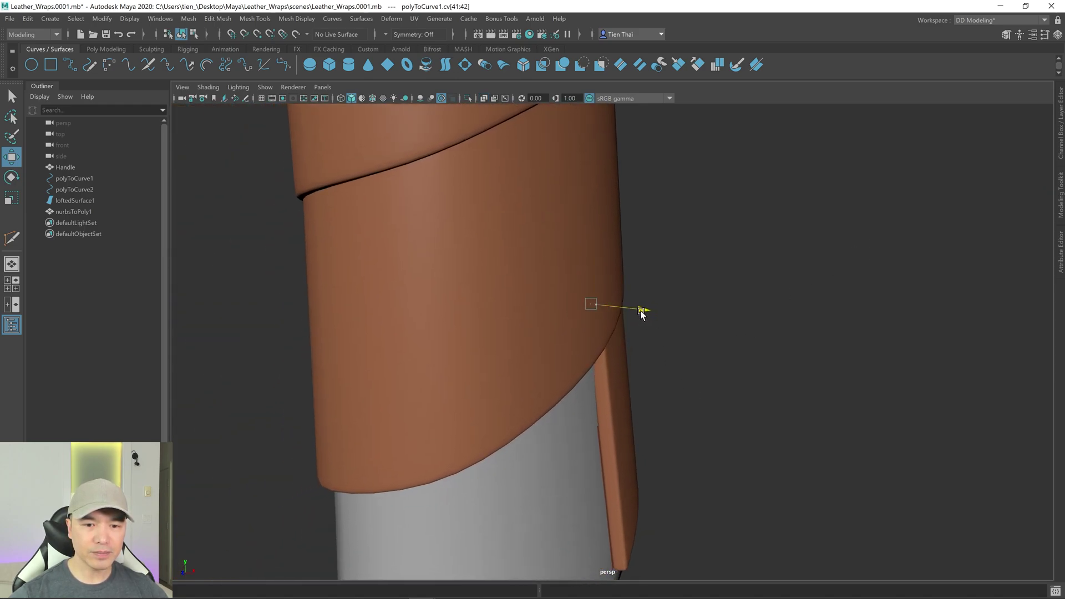
alt+drag(641, 309, 725, 473)
key(q)
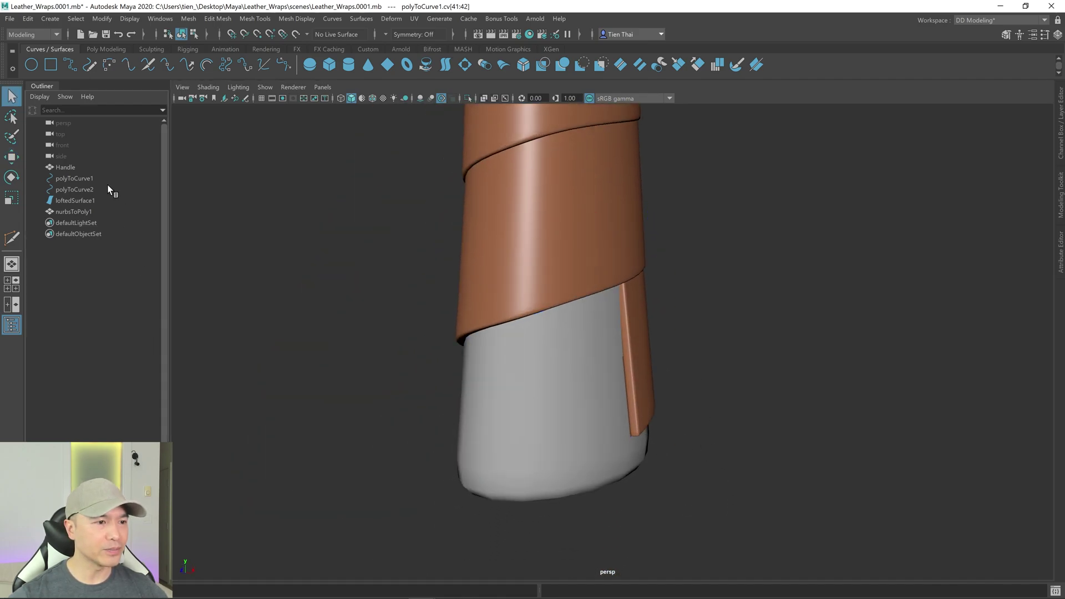
- Nudge polyToCurve2's control vertices 41 and 42 at its lower end along the X axis, using X-ray display to select them, and return to object mode
click(76, 191)
right_drag(849, 208, 779, 190)
click(484, 96)
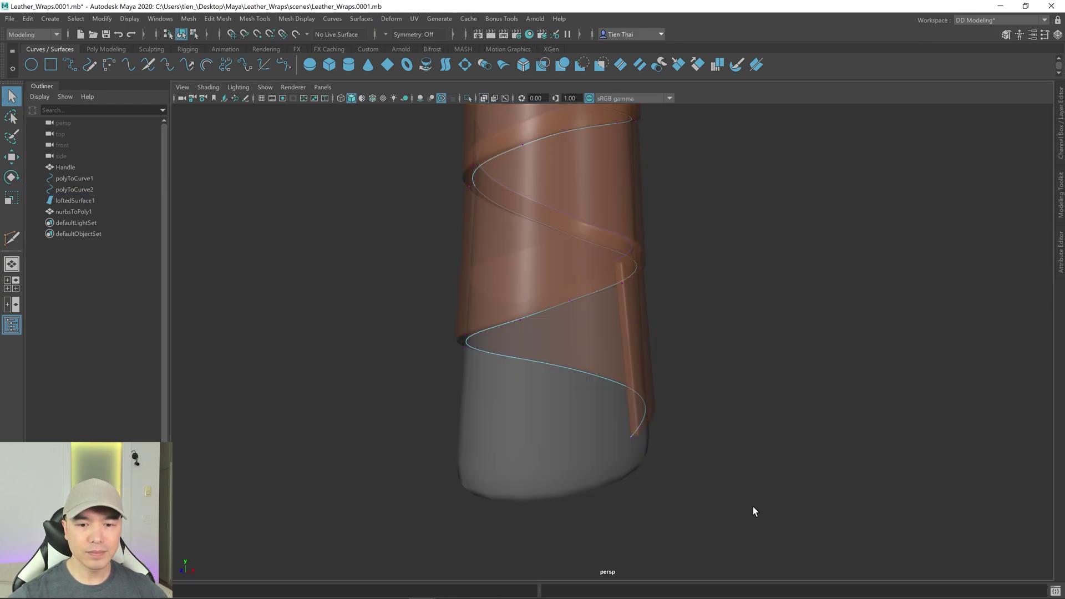
alt+drag(753, 507, 652, 415)
alt+drag(651, 415, 682, 414)
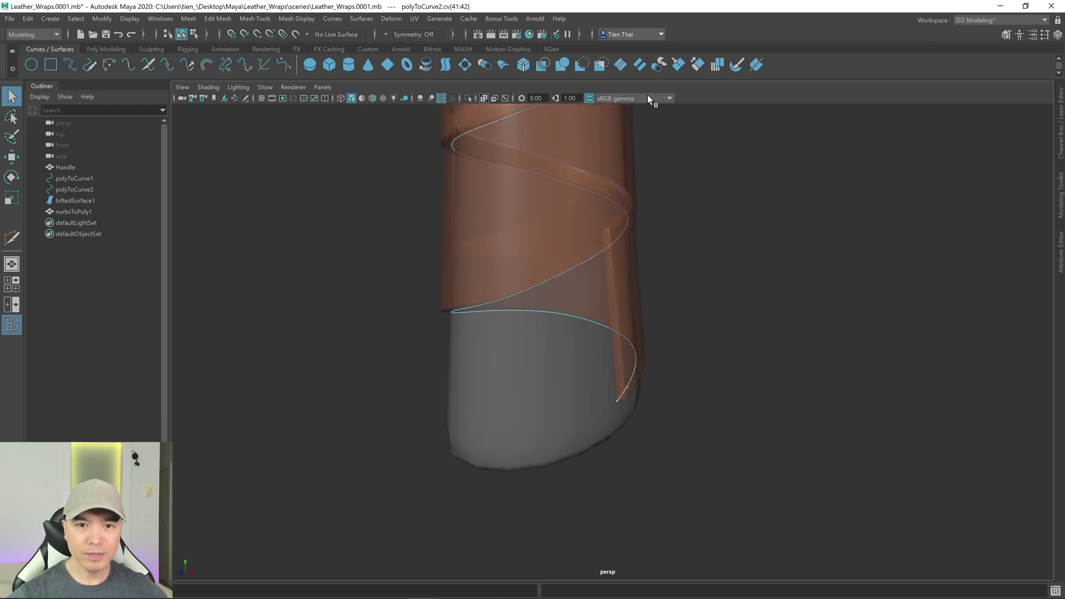
click(484, 99)
alt+drag(723, 349, 597, 195)
key(w)
scroll(651, 449, down, 3)
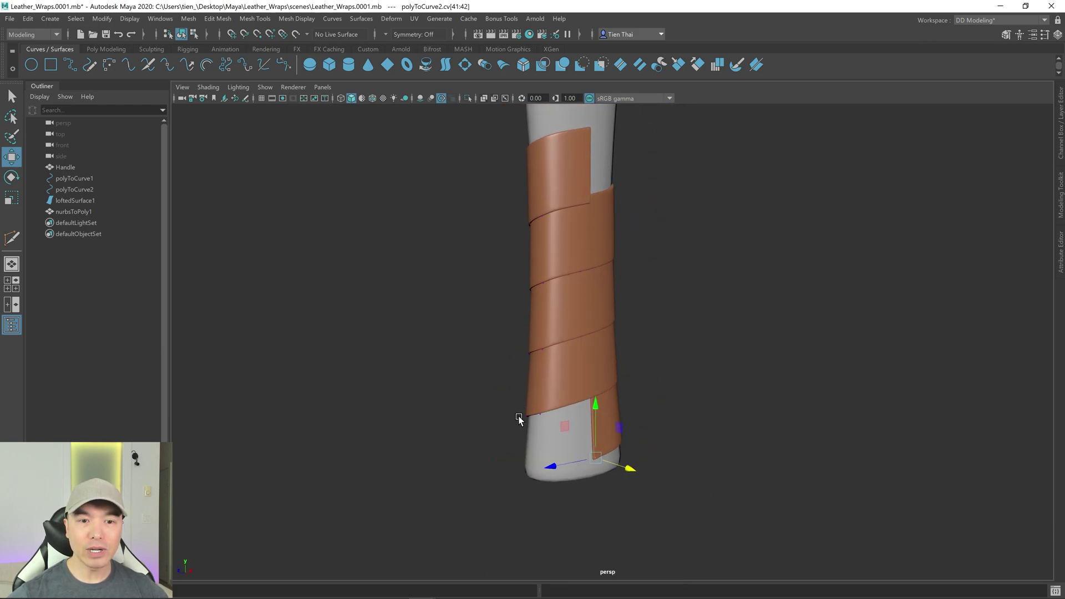
key(q)
key(F8)
mouse_move(680, 250)
alt+mouse_down()
mouse_move(661, 269)
mouse_move(678, 264)
alt+mouse_up()
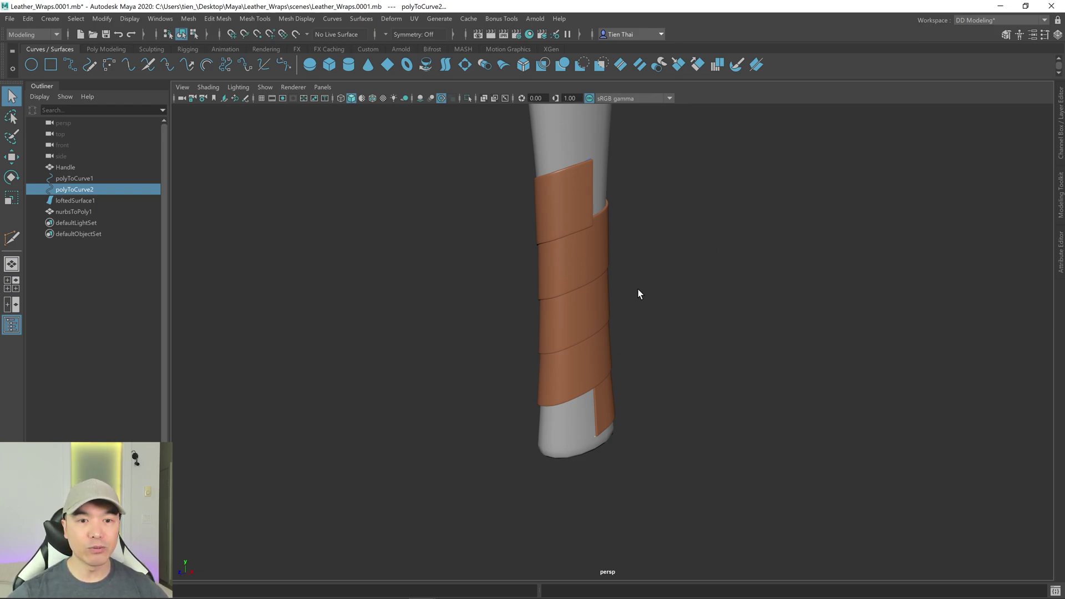
- Apply Smooth to the polygon wrap with 2 divisions
click(564, 219)
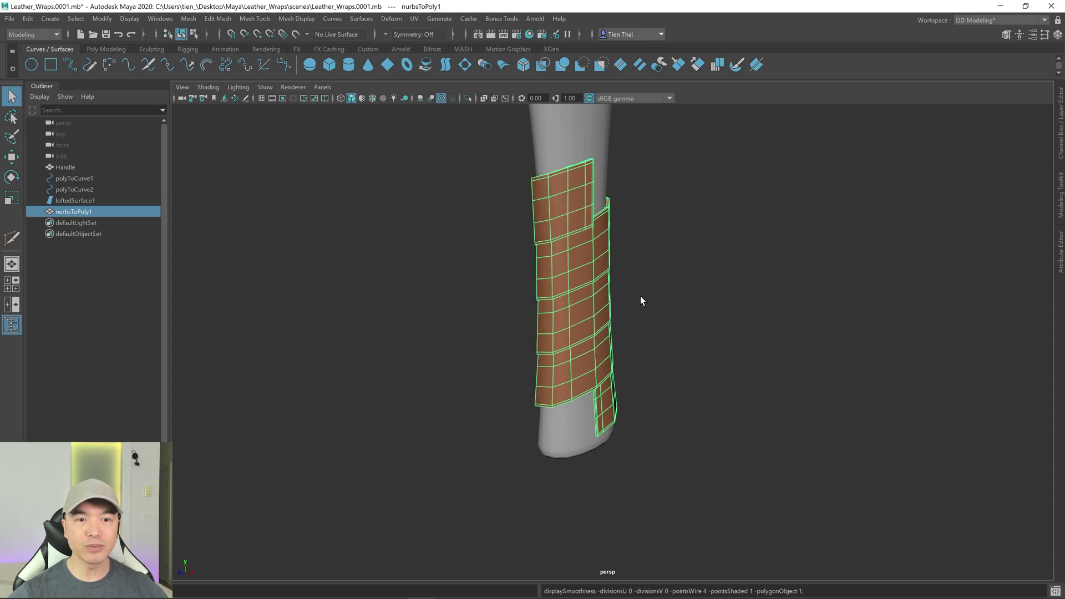
alt+drag(640, 295, 662, 301)
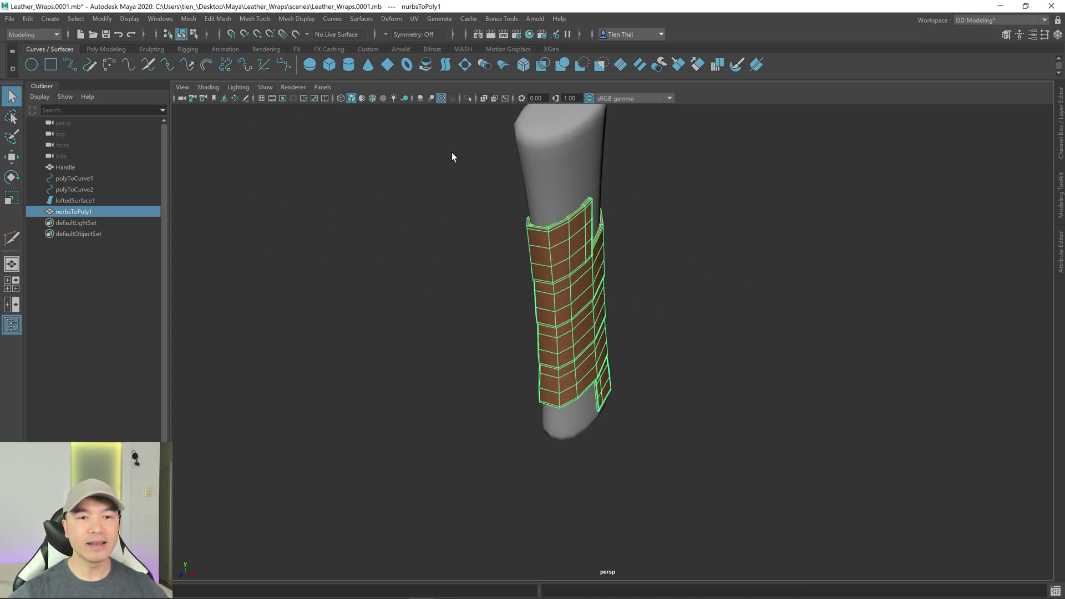
shift+right_drag(757, 178, 732, 239)
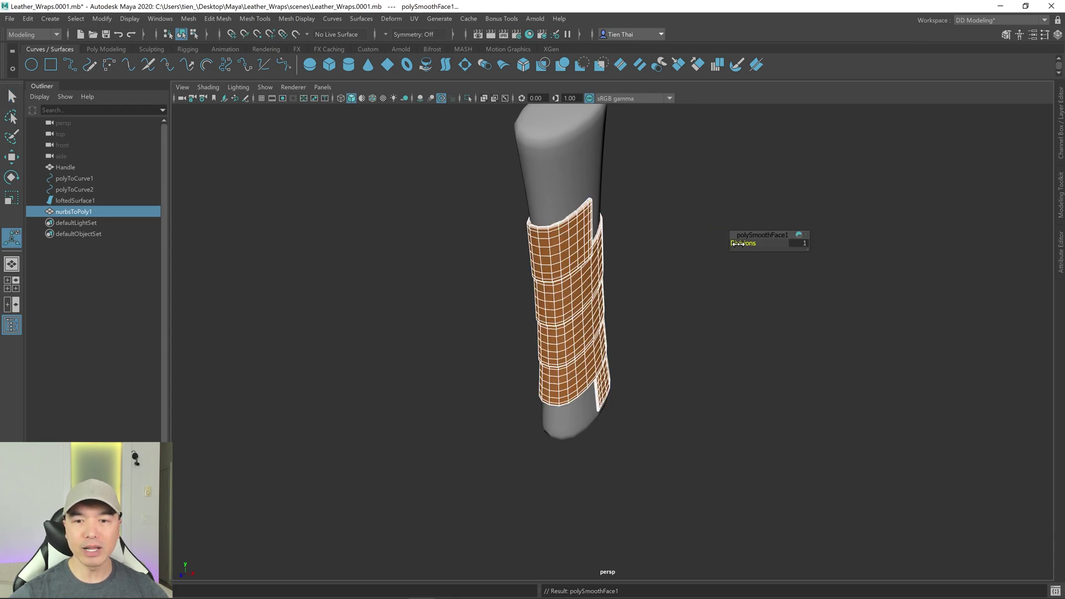
drag(737, 243, 744, 243)
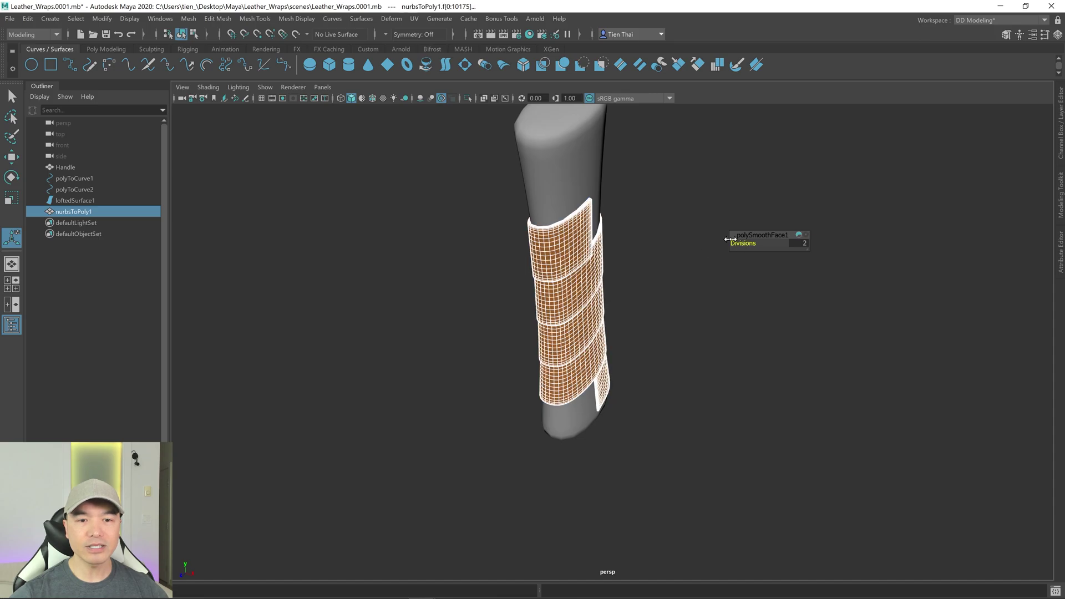
- Examine the smoothed leather wrap on the handle, first with its wireframe and then deselected, from several angles
alt+right_drag(649, 278, 830, 285)
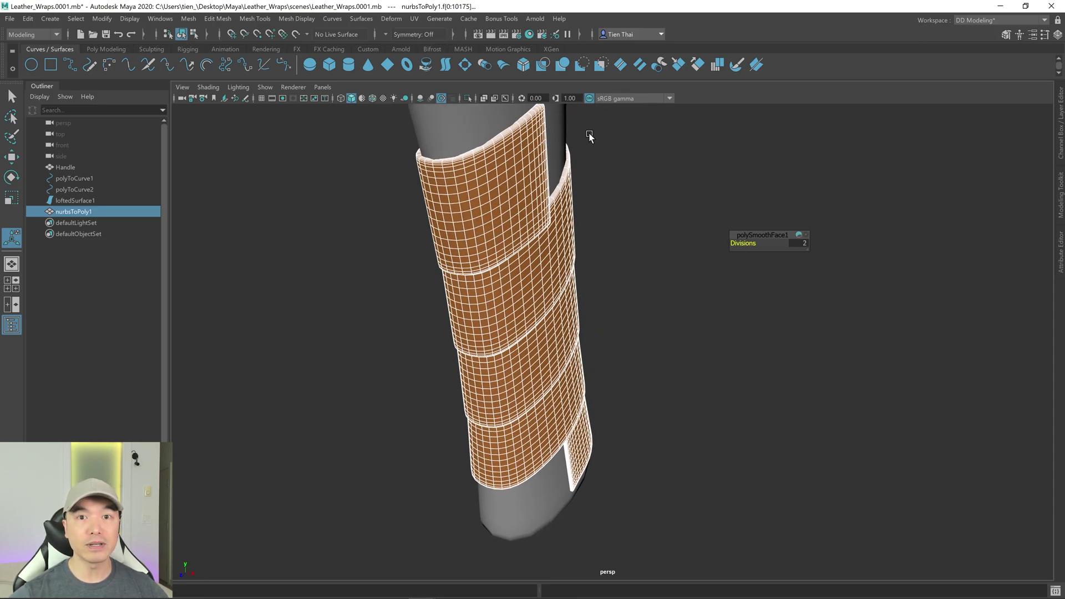
alt+drag(459, 367, 513, 314)
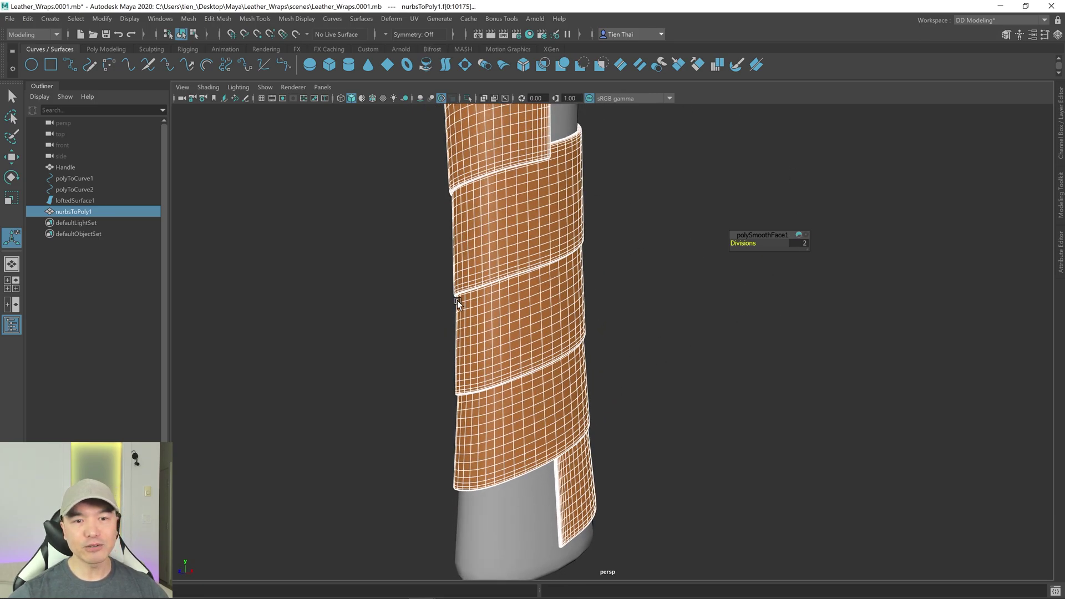
alt+drag(577, 250, 555, 301)
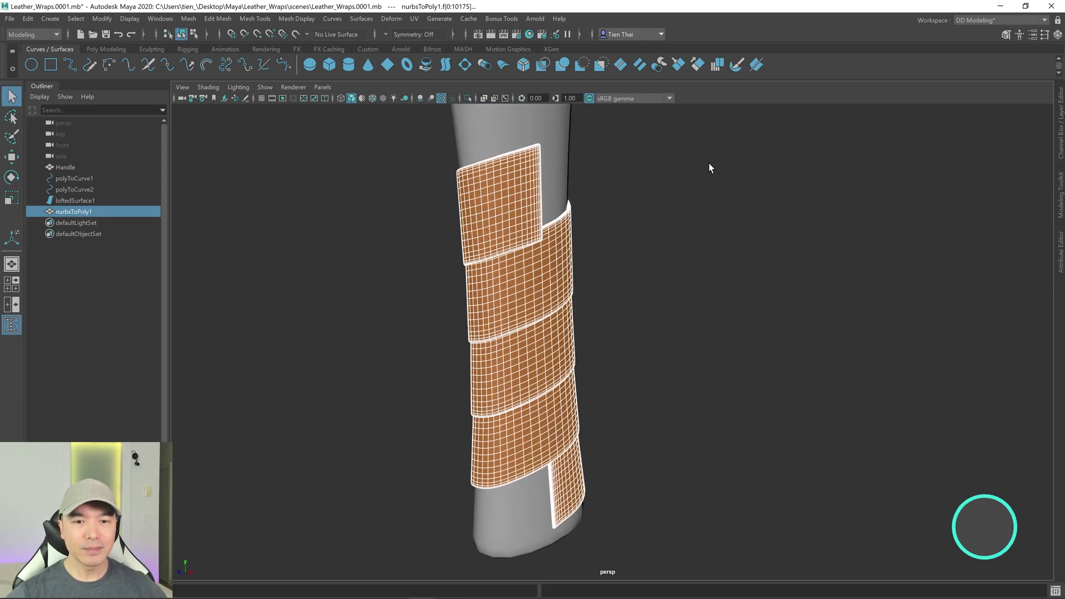
click(708, 228)
alt+right_drag(708, 231, 682, 268)
mouse_move(681, 268)
alt+mouse_down()
mouse_move(620, 257)
mouse_move(668, 254)
alt+mouse_up()
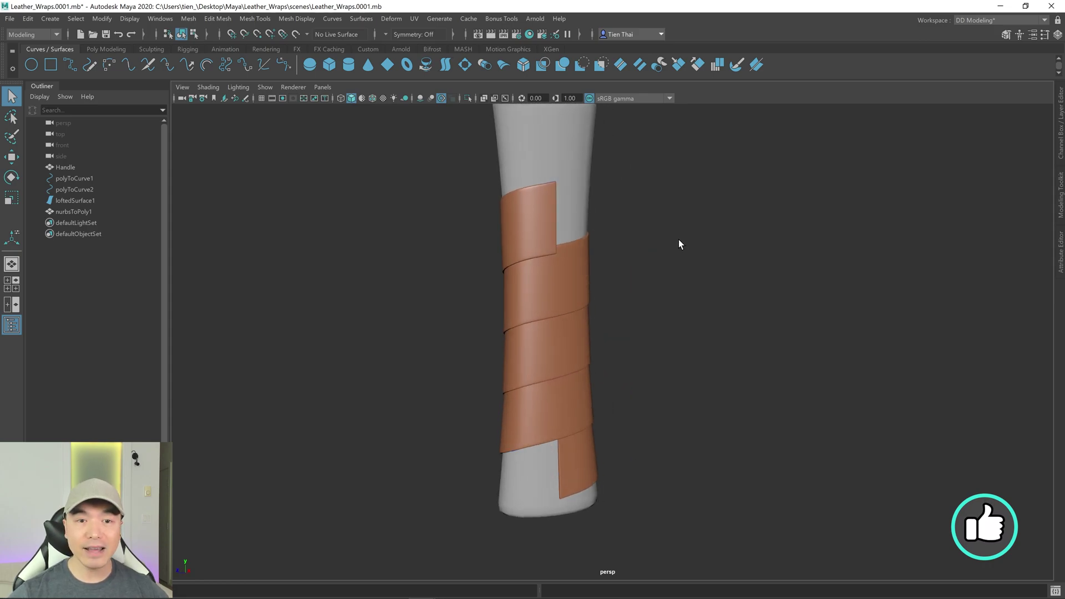
alt+right_drag(680, 244, 627, 281)
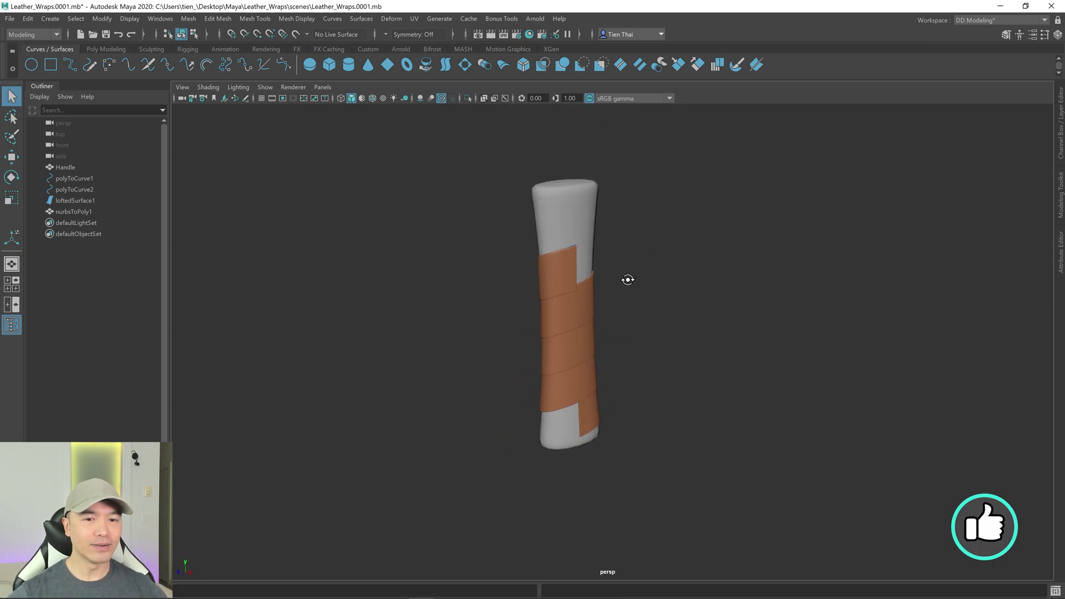
mouse_move(627, 281)
alt+mouse_down()
mouse_move(729, 287)
mouse_move(621, 292)
alt+mouse_up()
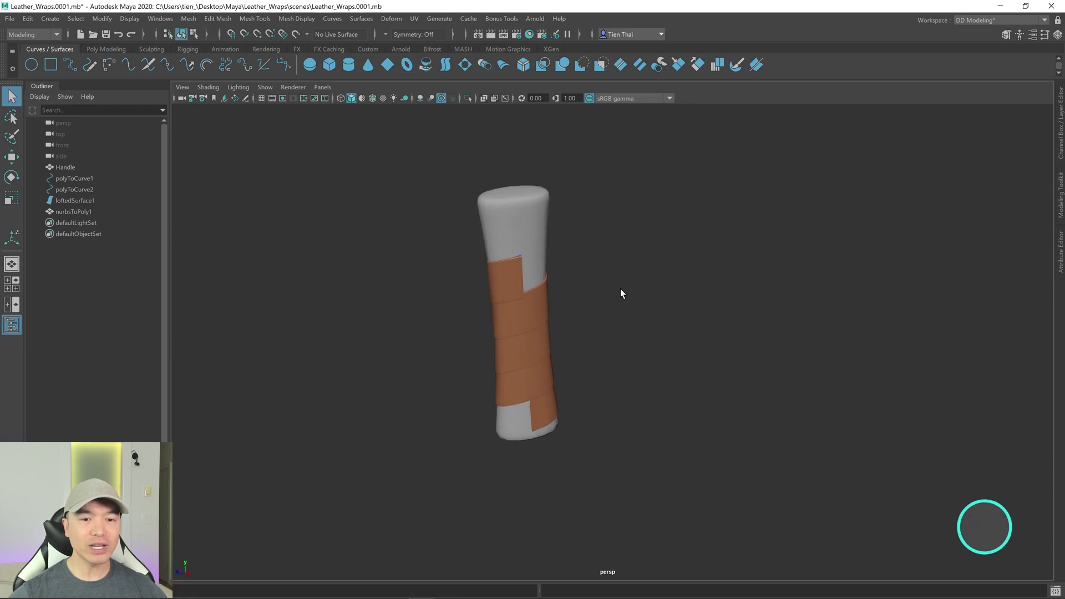